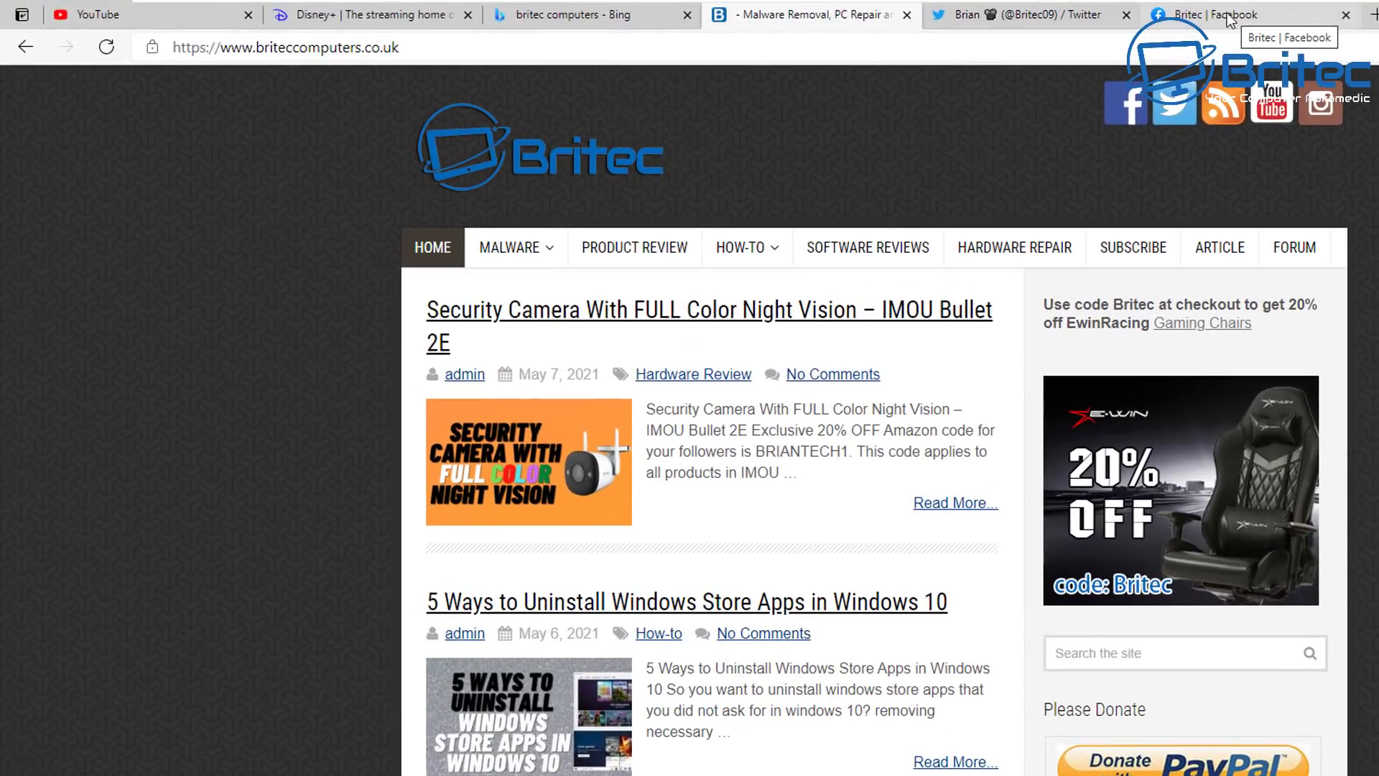
Switch to the Facebook tab and back to the Britec website tab, and turn on vertical tabs.
click(1231, 20)
click(846, 16)
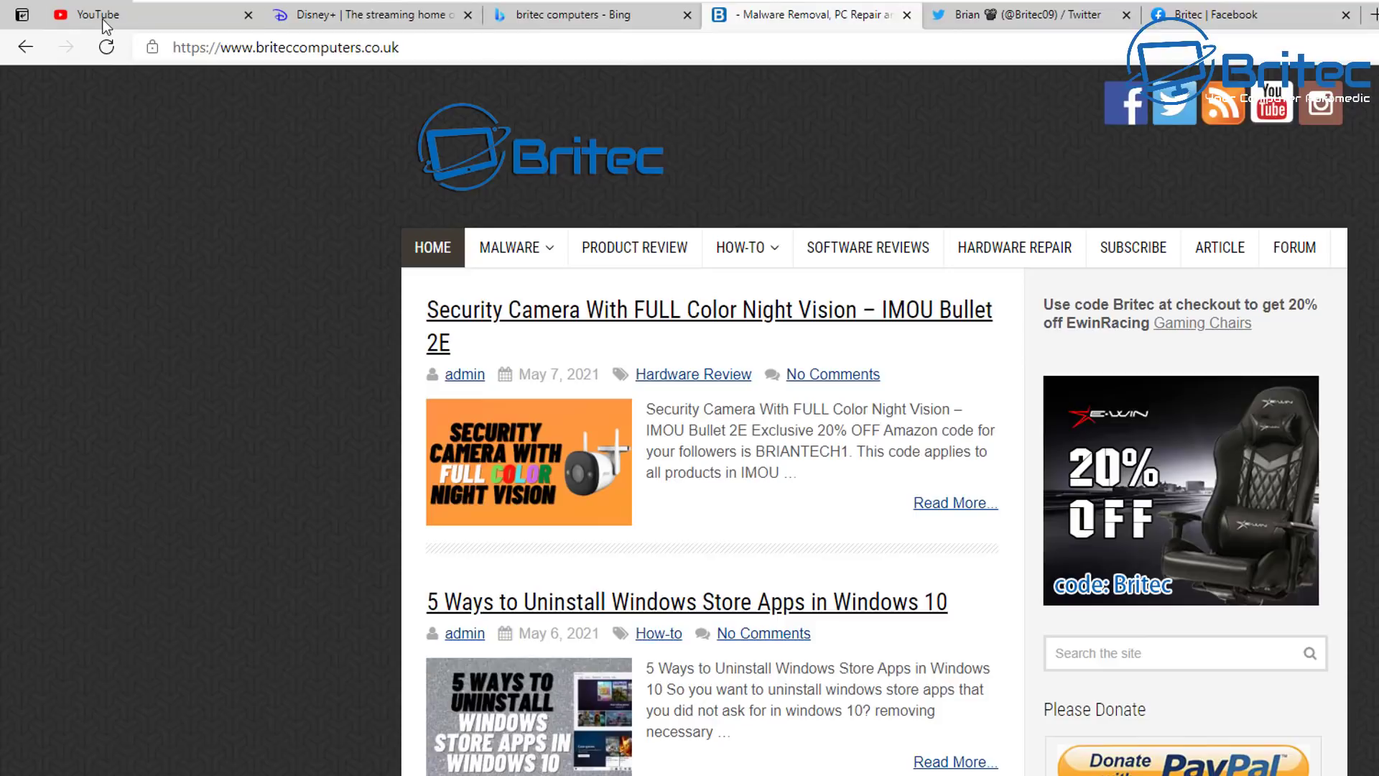
click(20, 17)
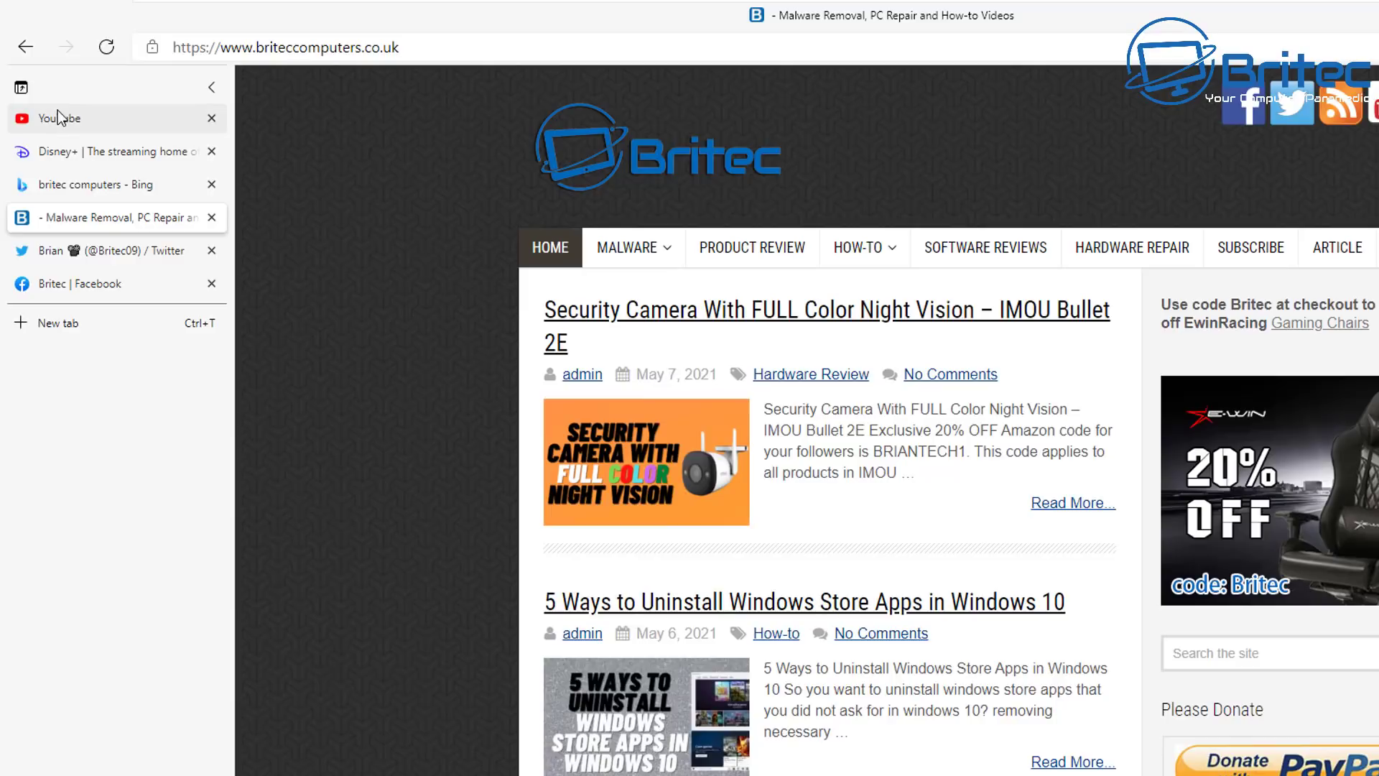
View the Facebook and Twitter pages from the vertical tab list and return to the Britec website.
click(58, 283)
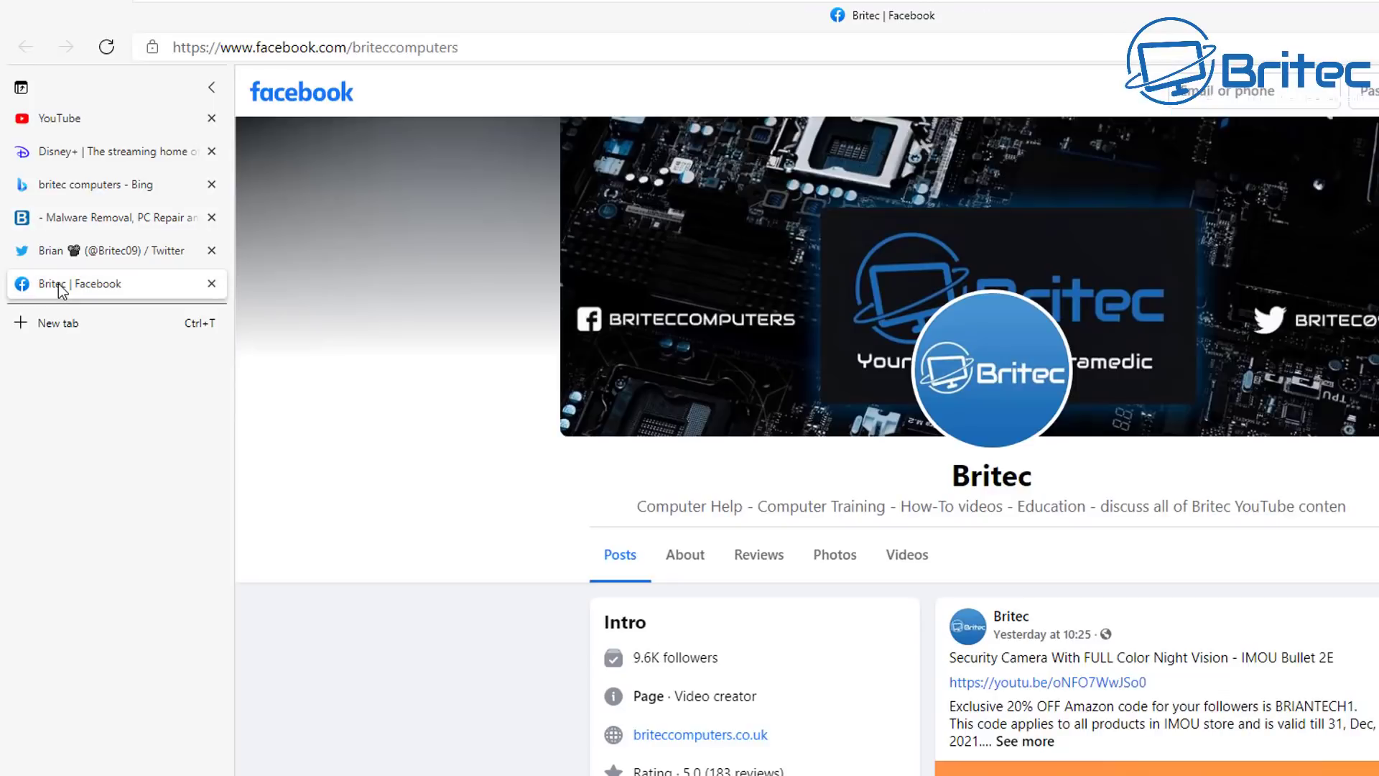
click(57, 245)
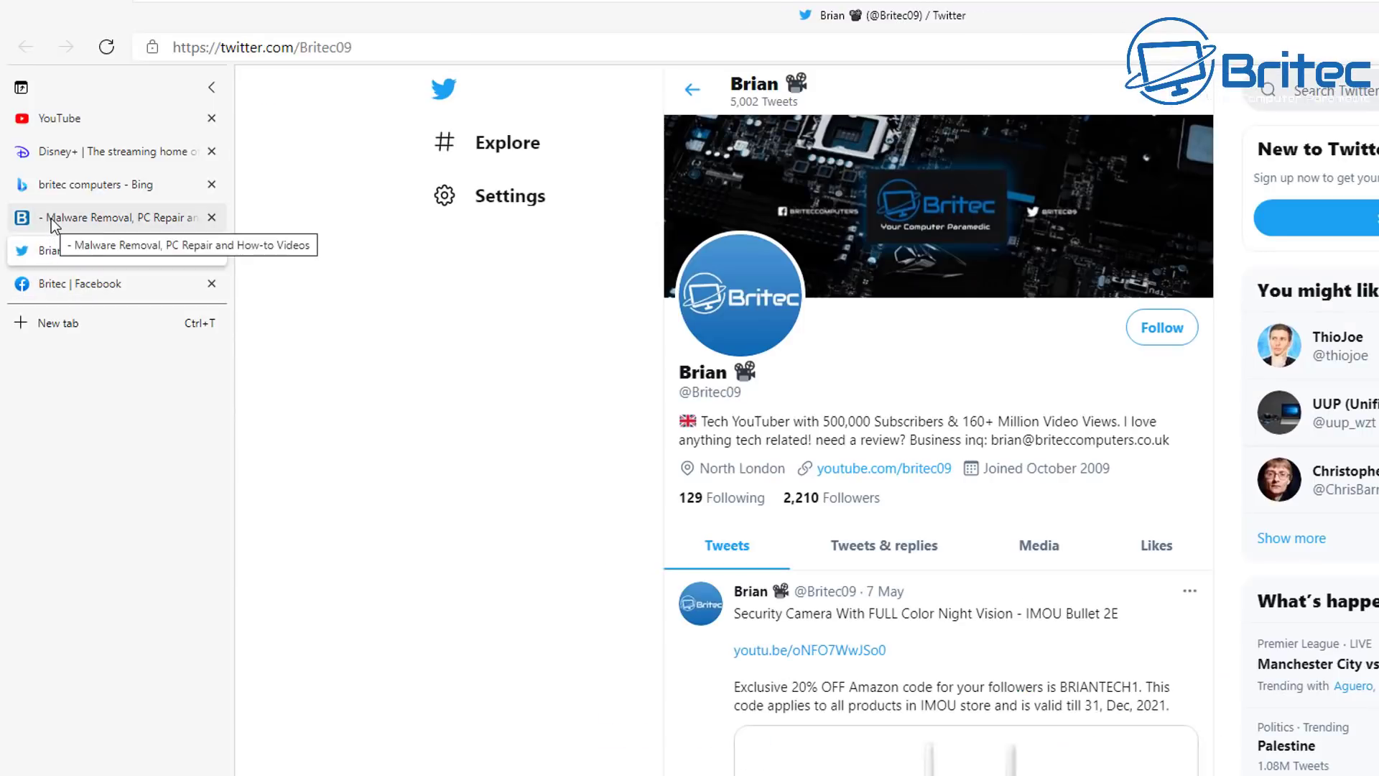
click(52, 220)
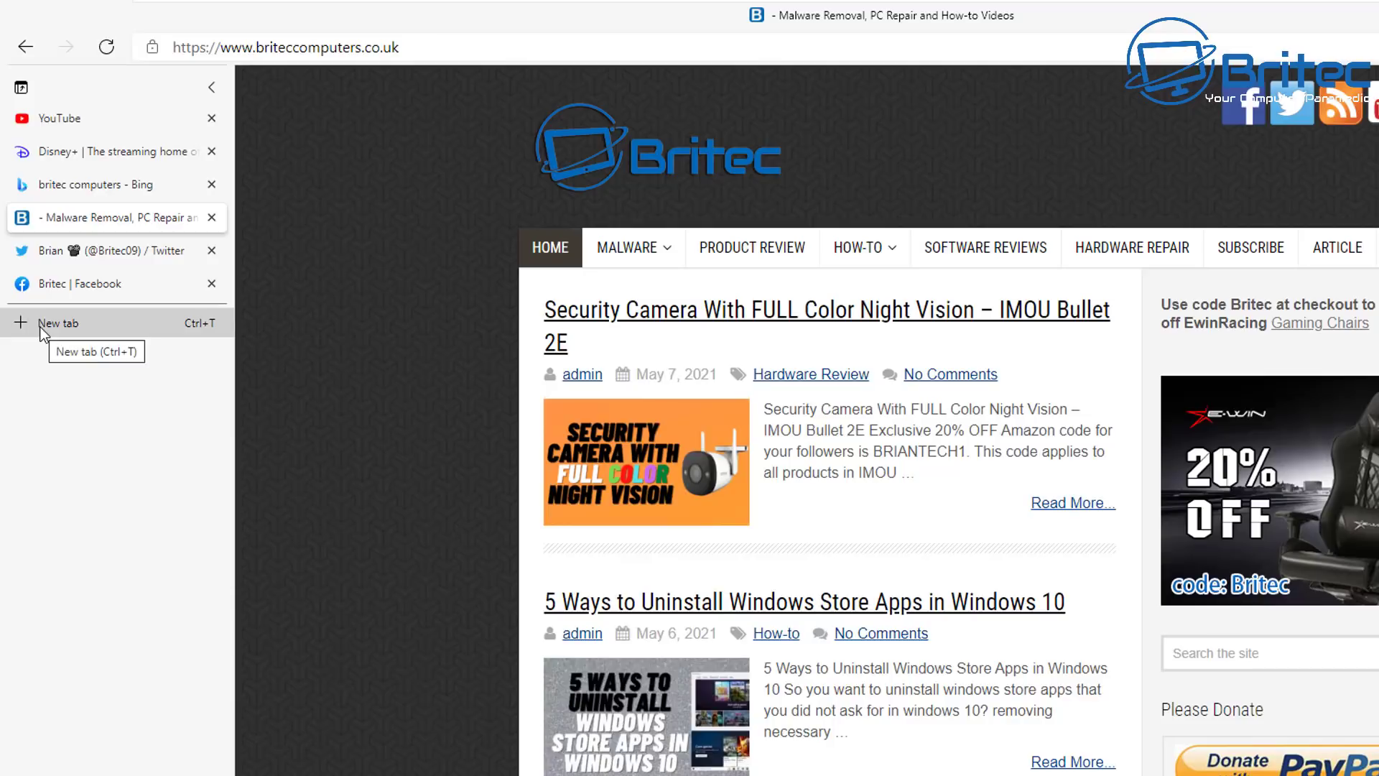
Move the Facebook tab directly below the Disney+ tab and collapse the vertical tabs pane, including pinning it open once and collapsing it again.
drag(55, 286, 77, 175)
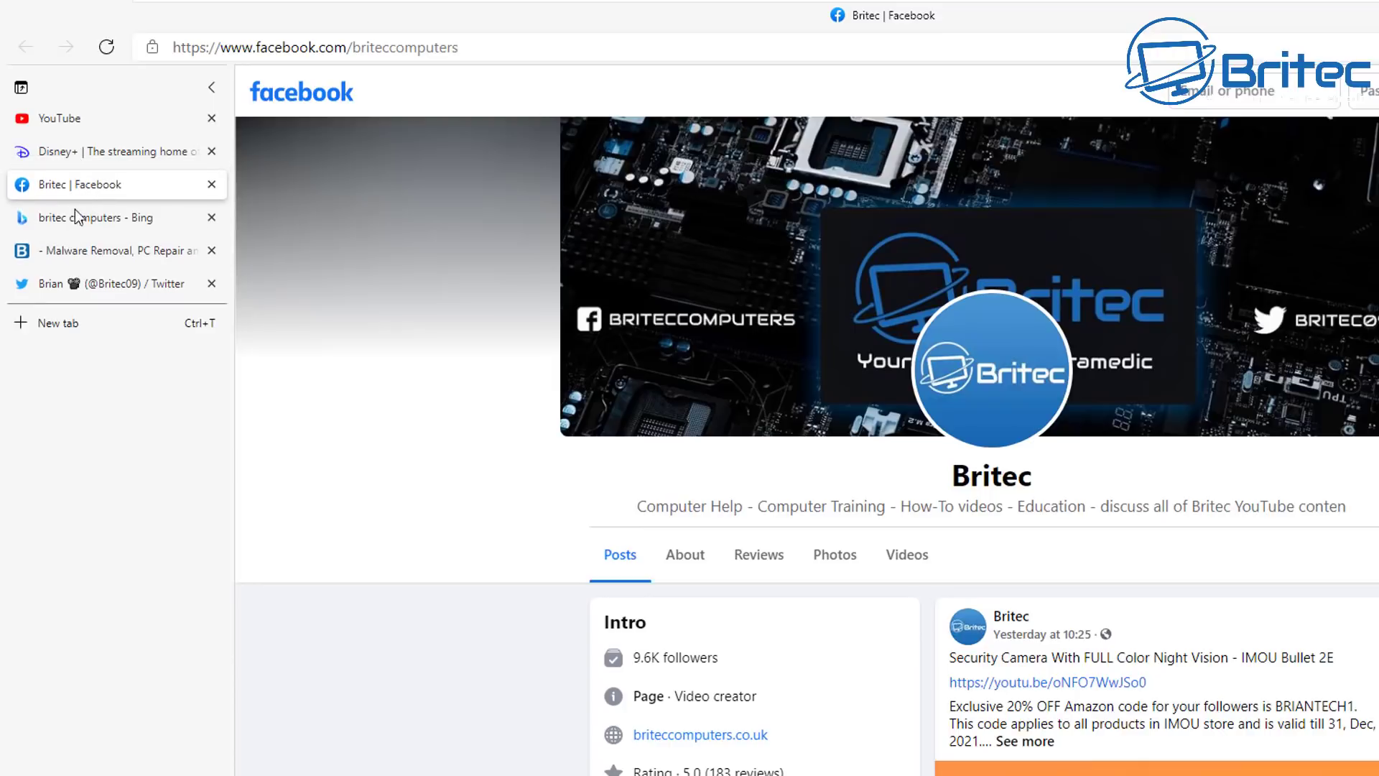
click(207, 92)
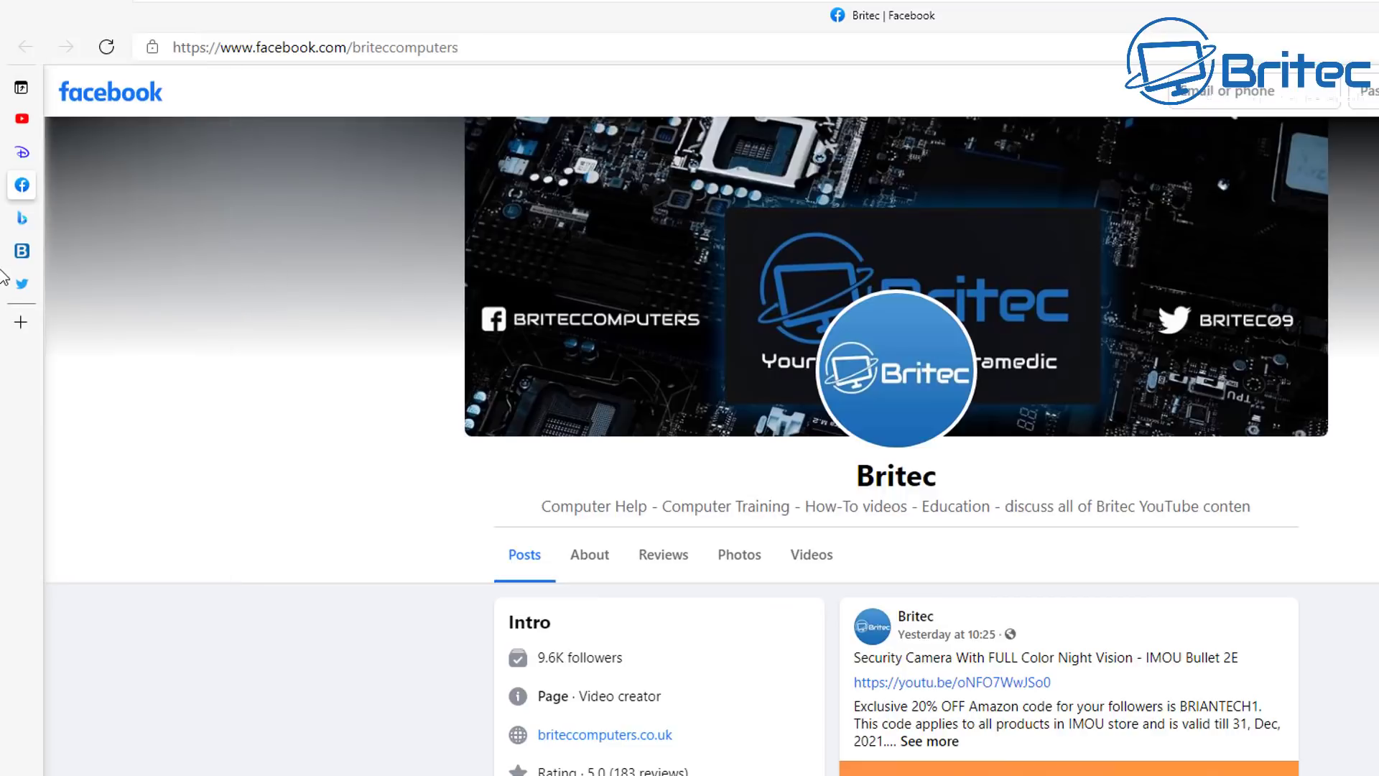
mouse_move(4, 234)
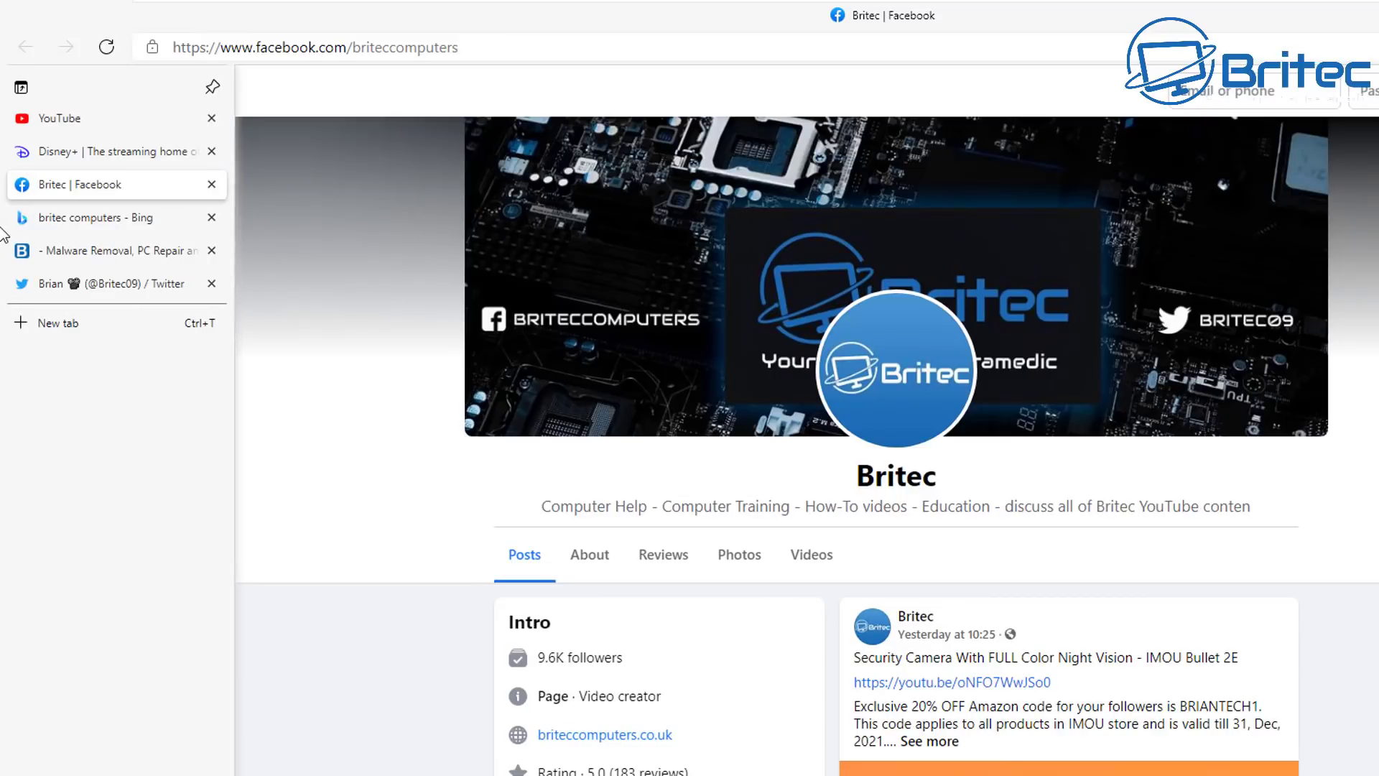
click(212, 87)
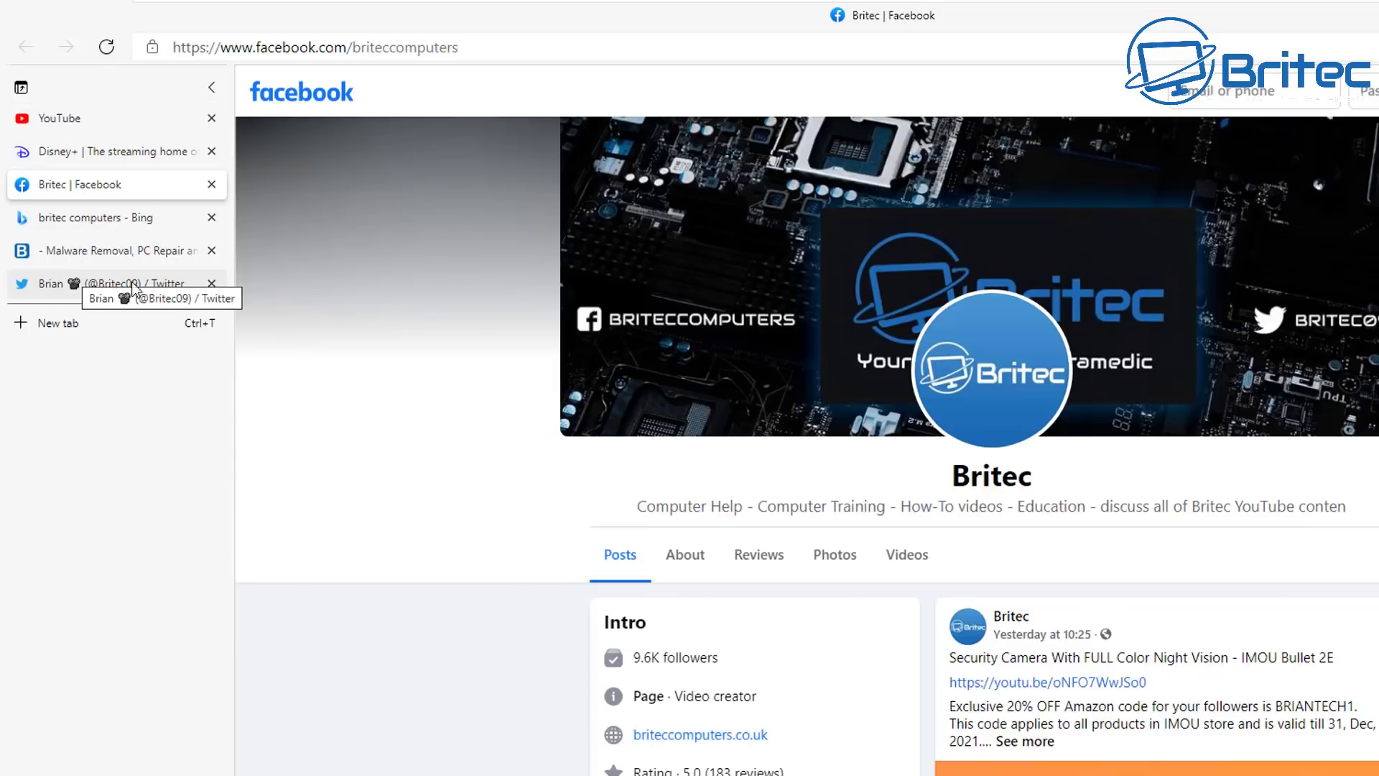
click(211, 87)
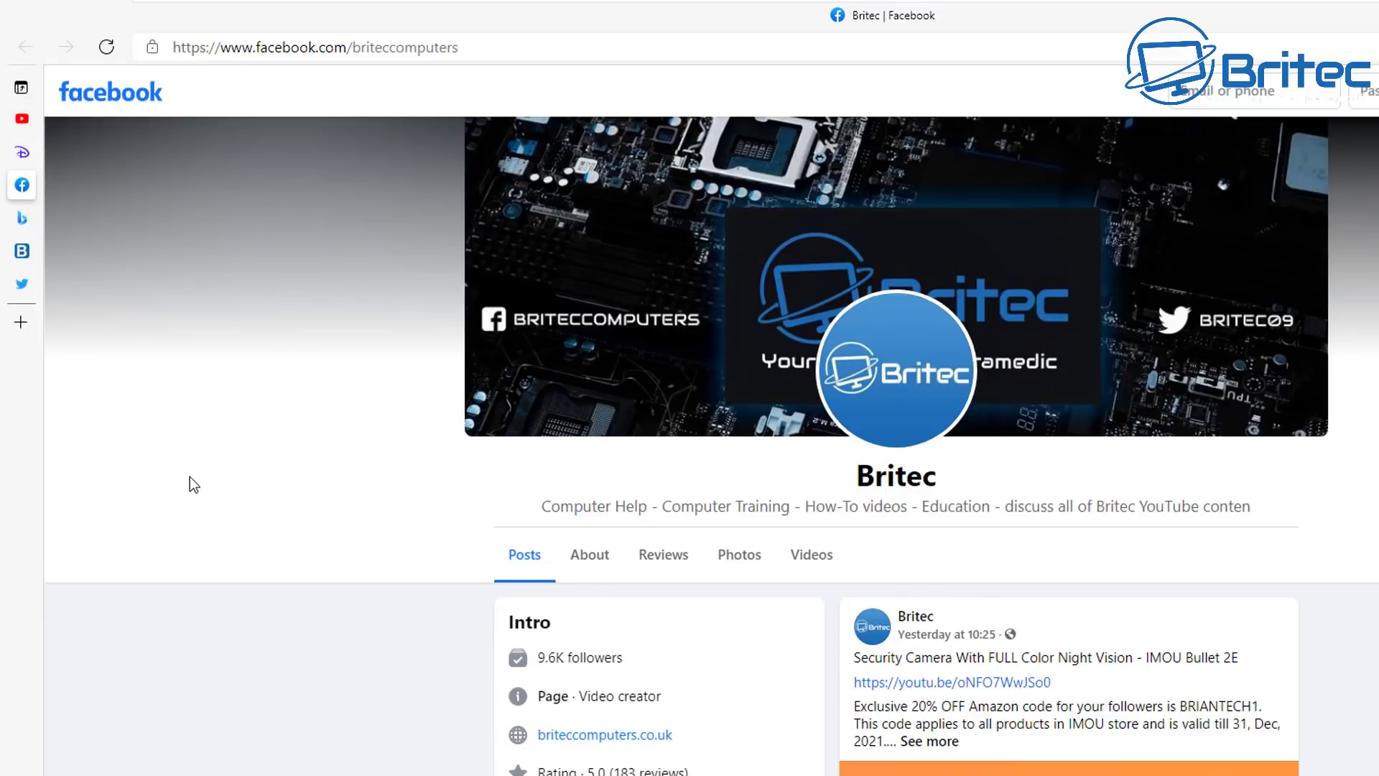
In the Appearance settings, switch the Show vertical tabs button option off and back on.
mouse_move(14, 264)
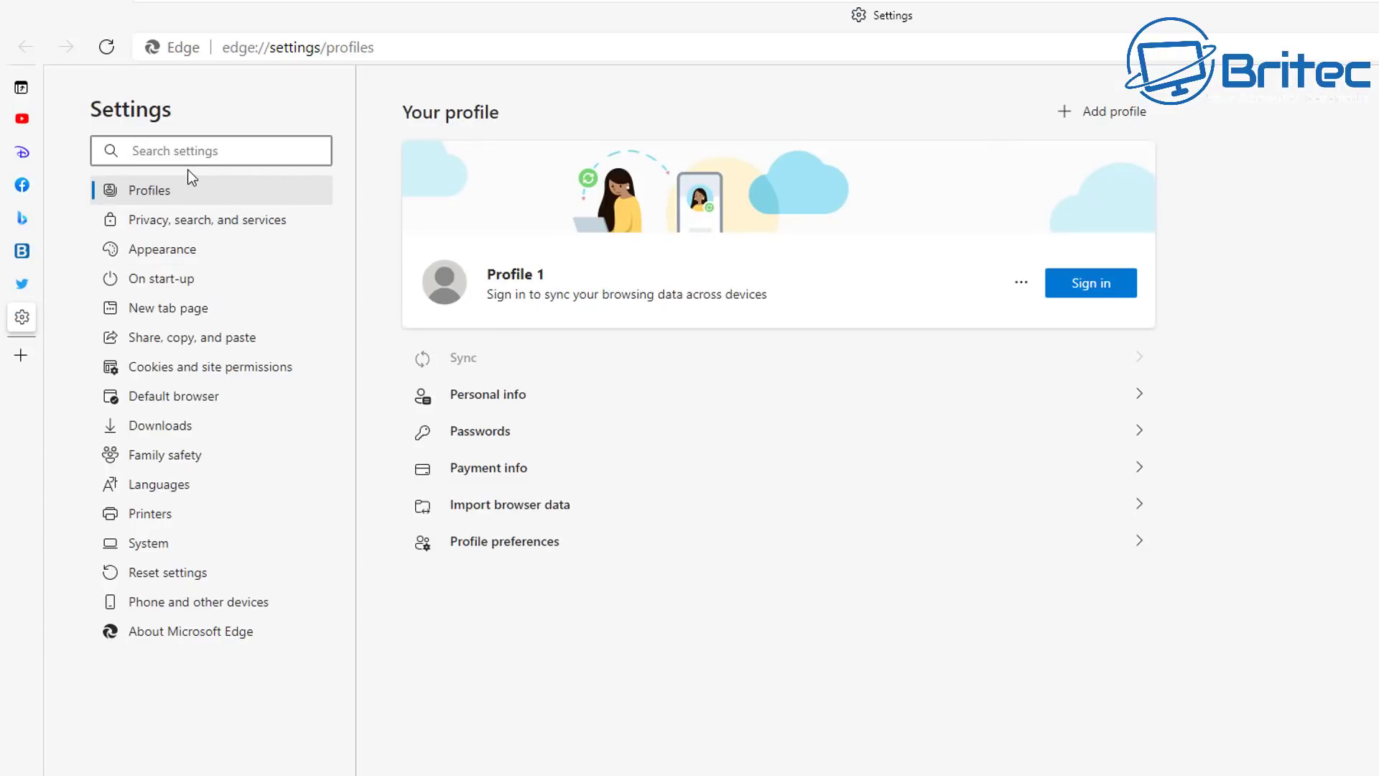
click(164, 245)
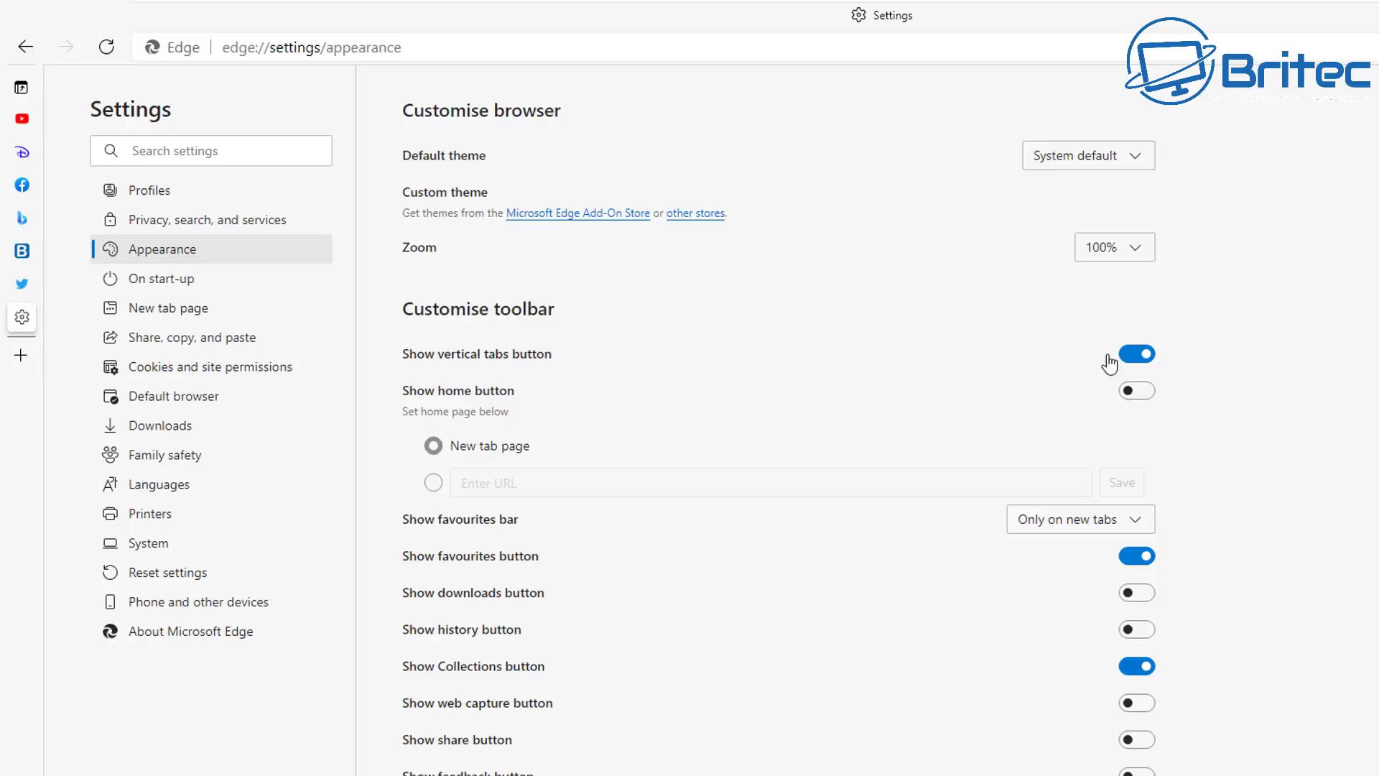
click(1141, 360)
click(1141, 363)
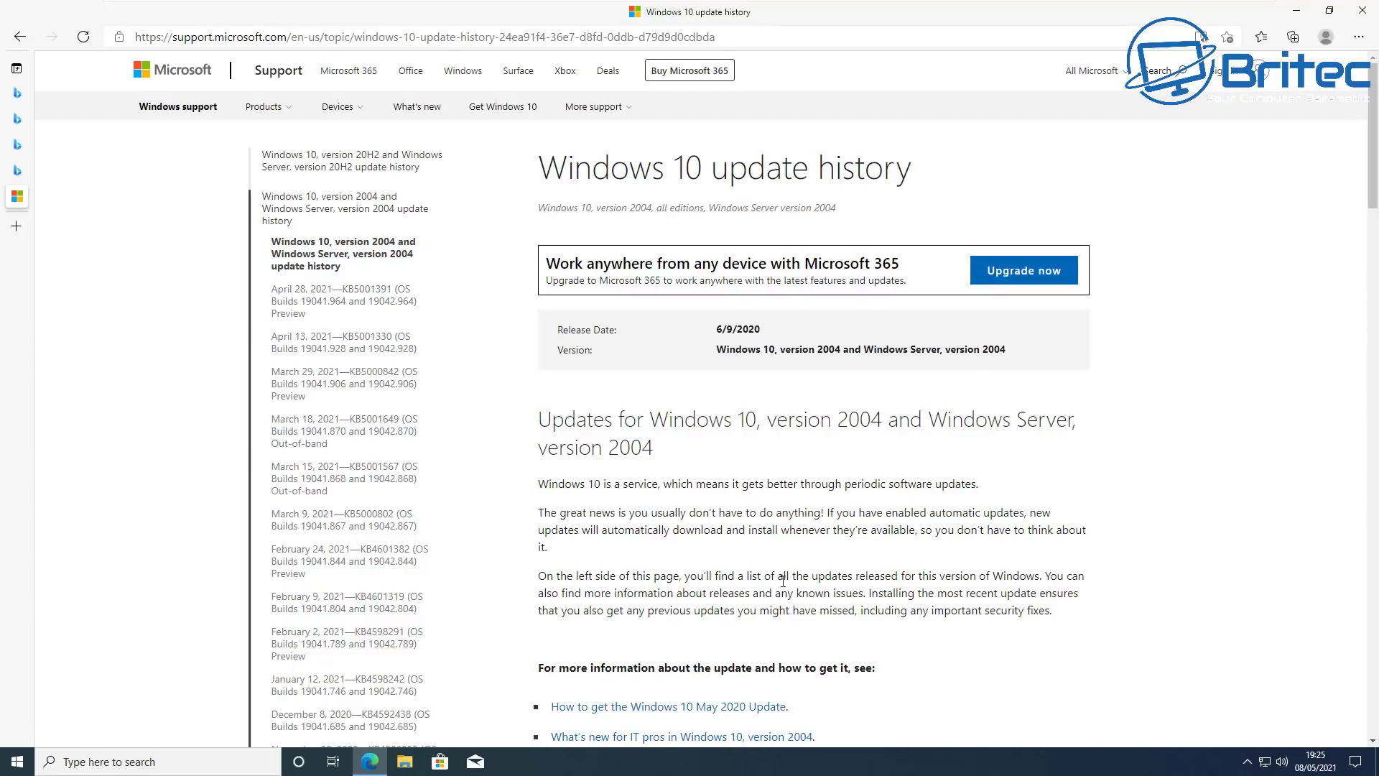
Have the "Updates for Windows 10, version 2004" heading and its paragraphs read aloud, and pause the reading.
drag(1074, 615, 482, 409)
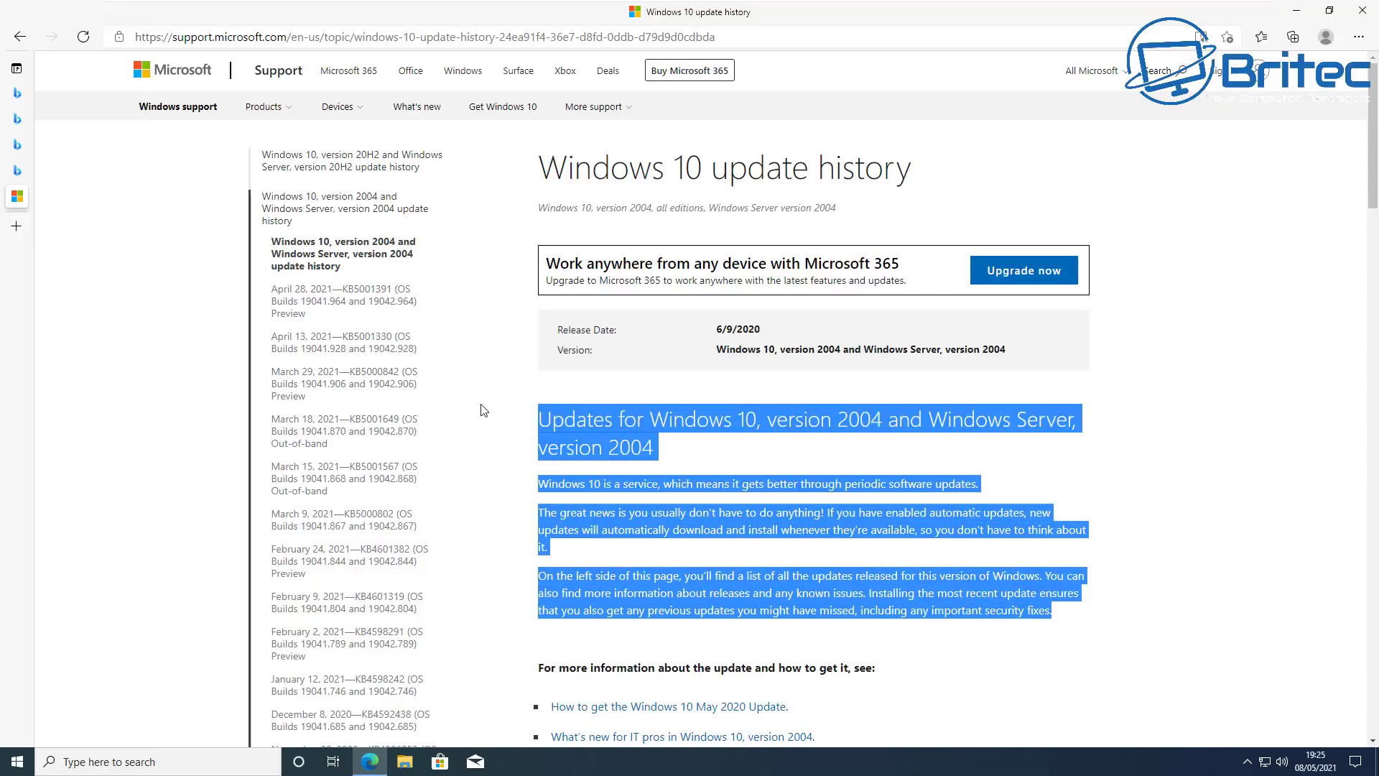
right_click(636, 430)
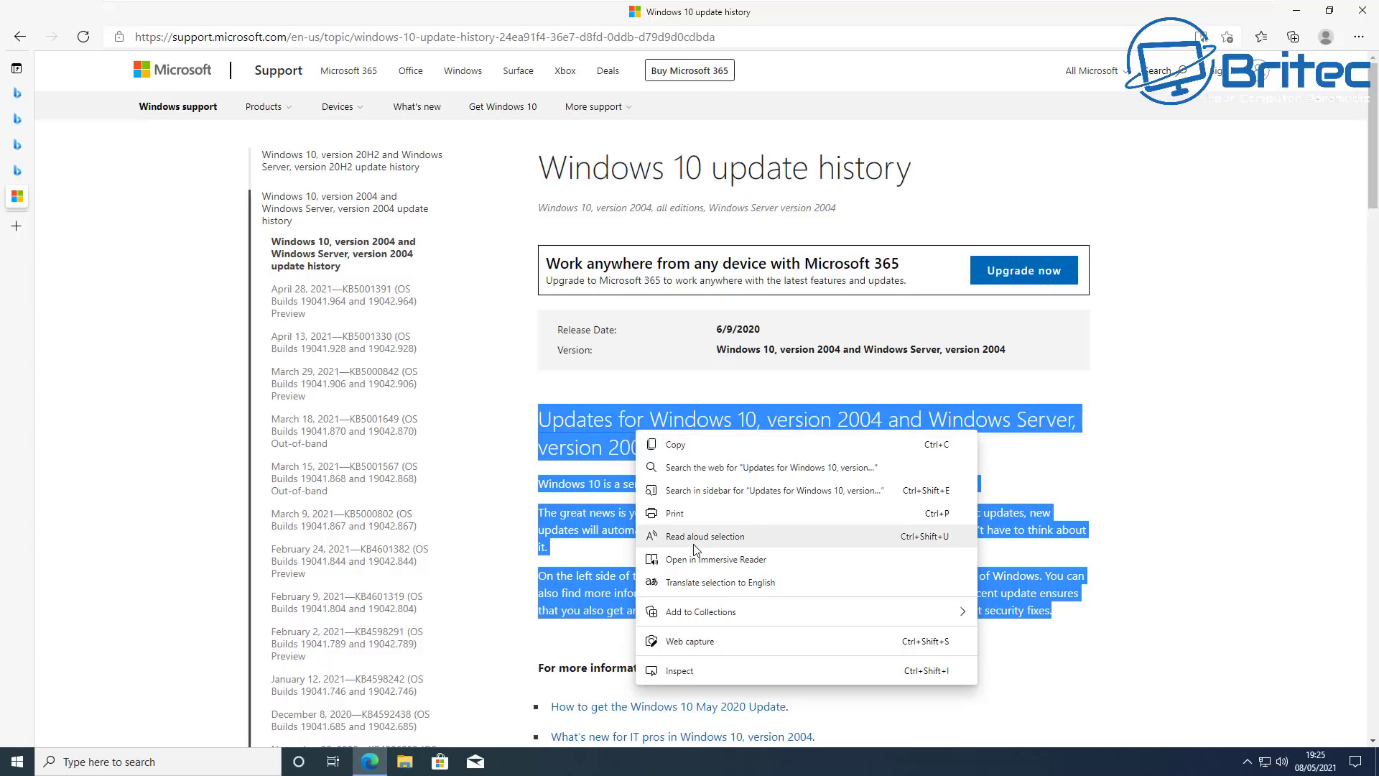
click(771, 541)
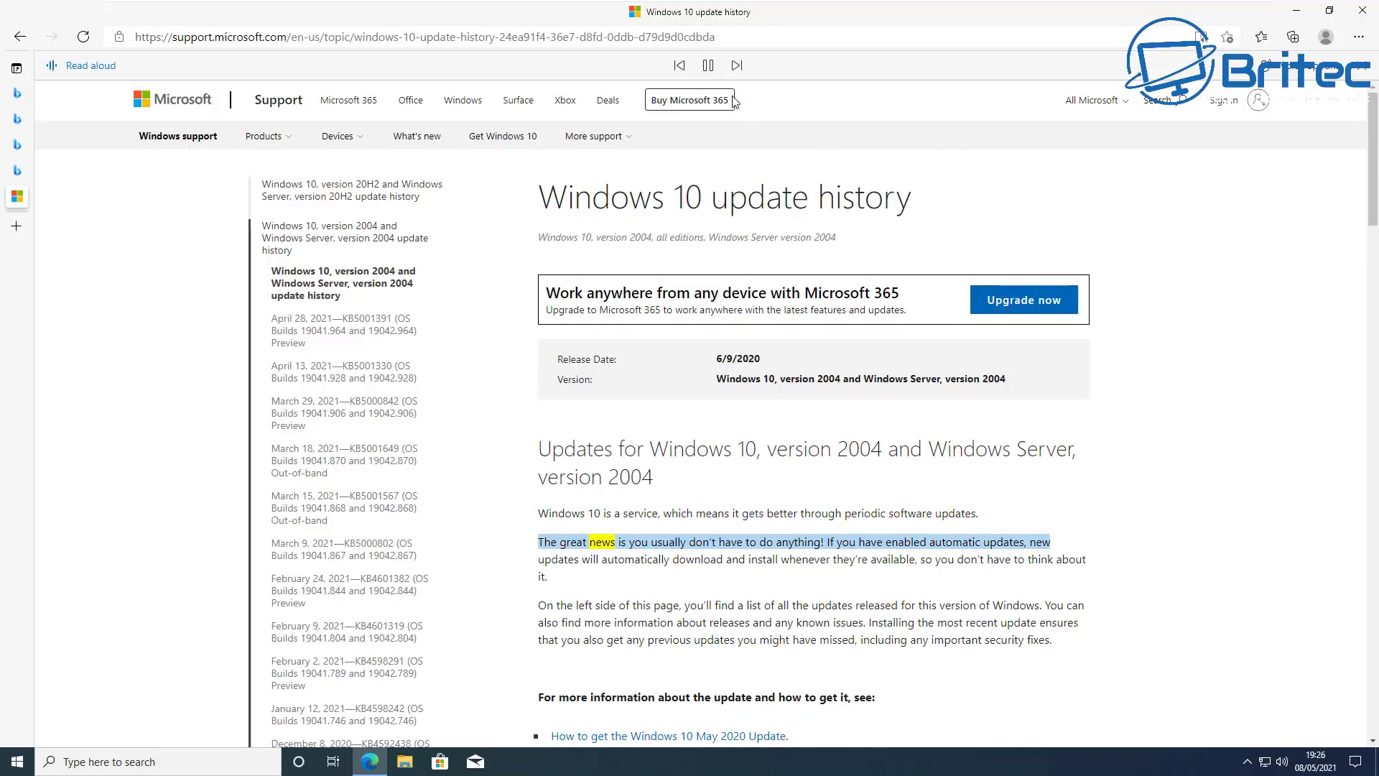
click(708, 72)
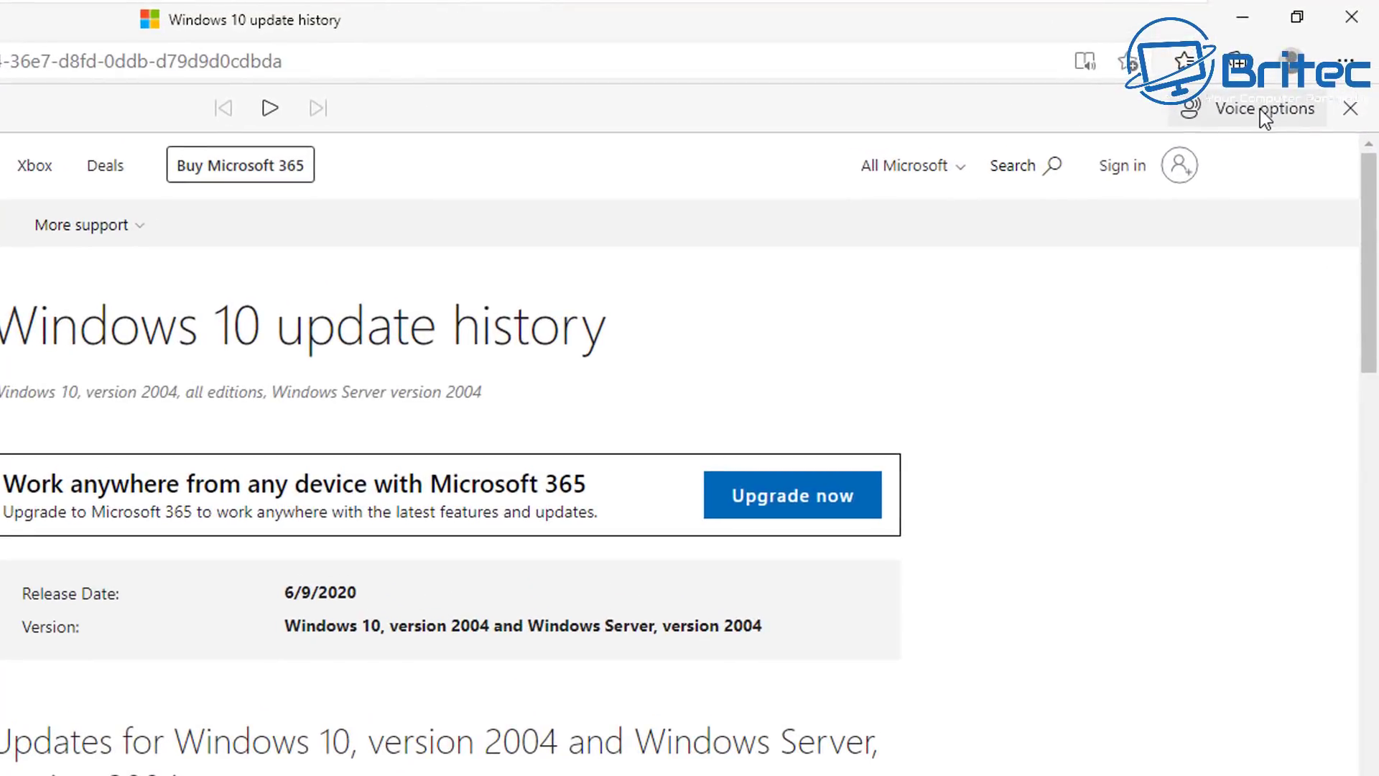
Set the Read aloud voice to Microsoft Swara Online (Natural) - Hindi (India).
click(1264, 115)
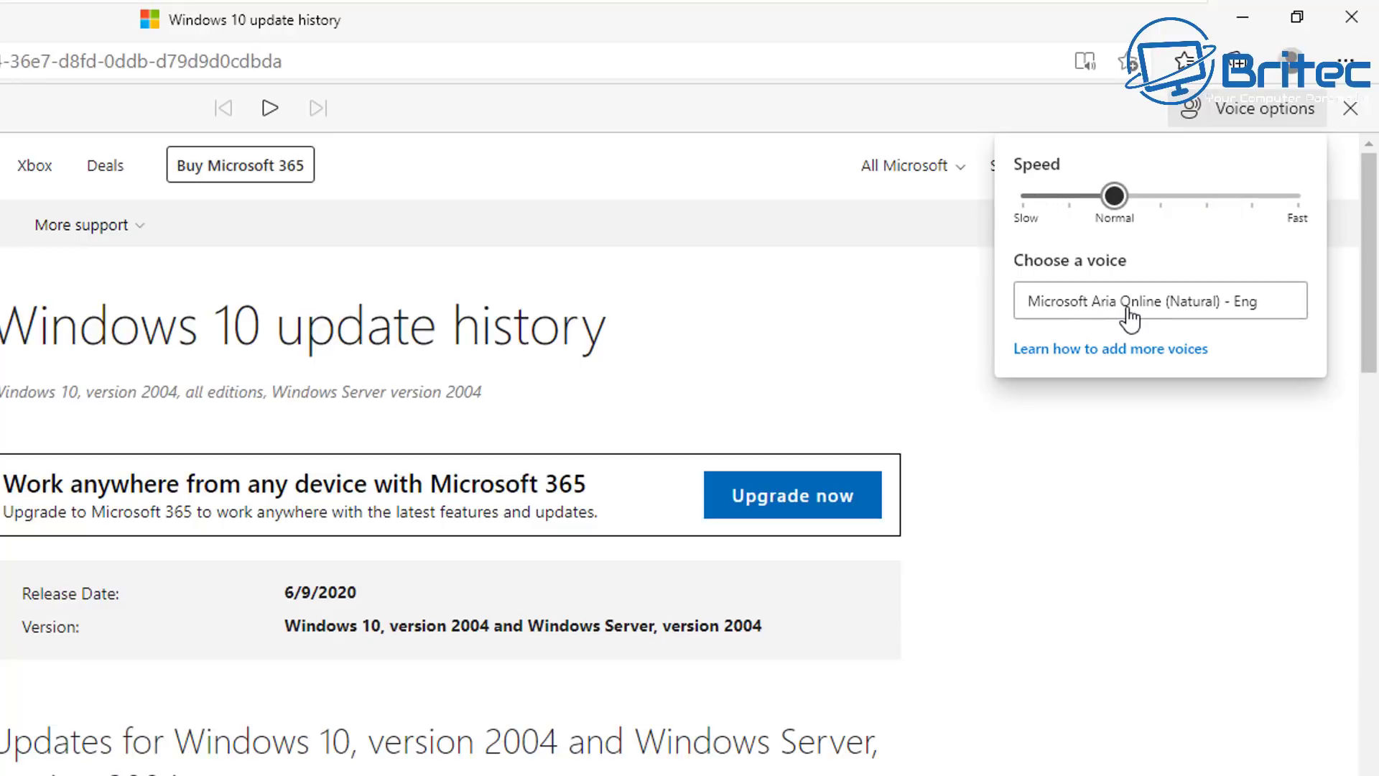
click(1274, 310)
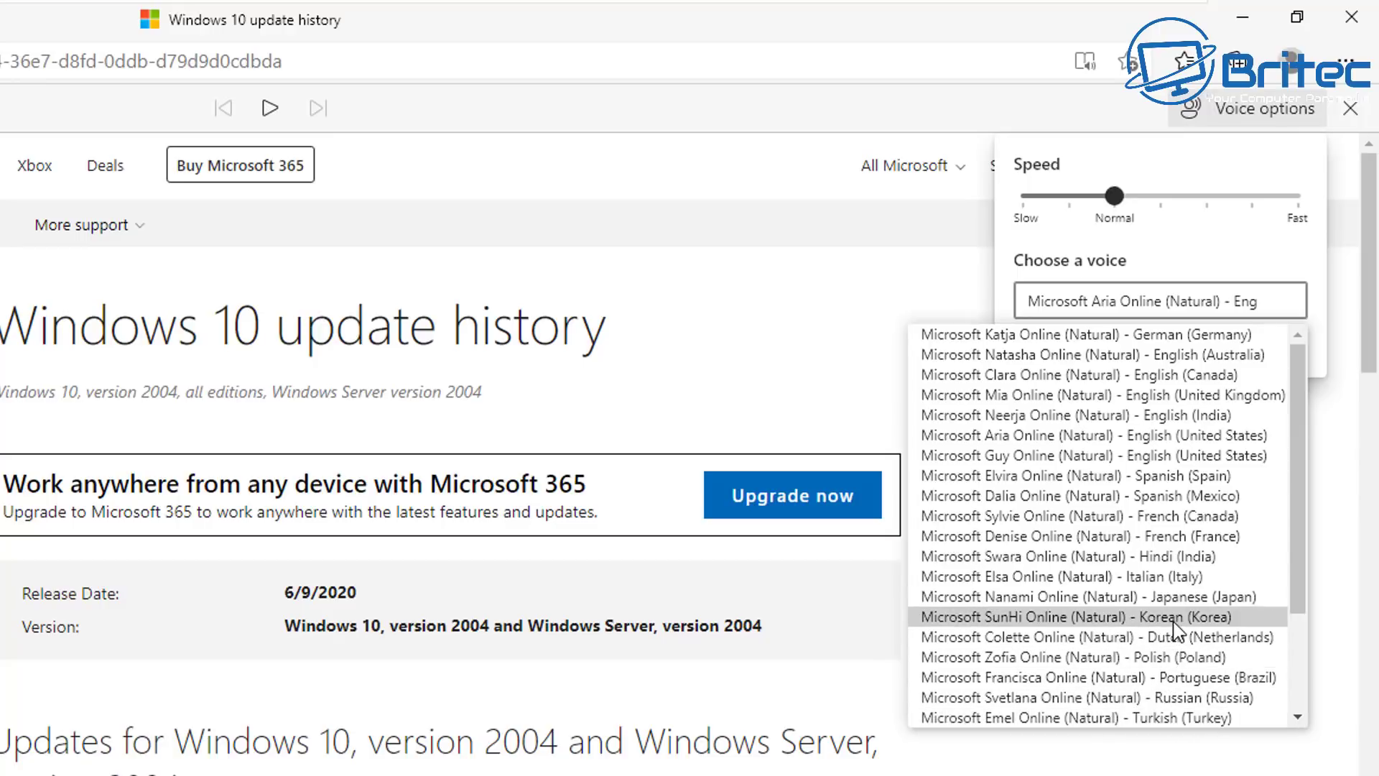
click(1149, 557)
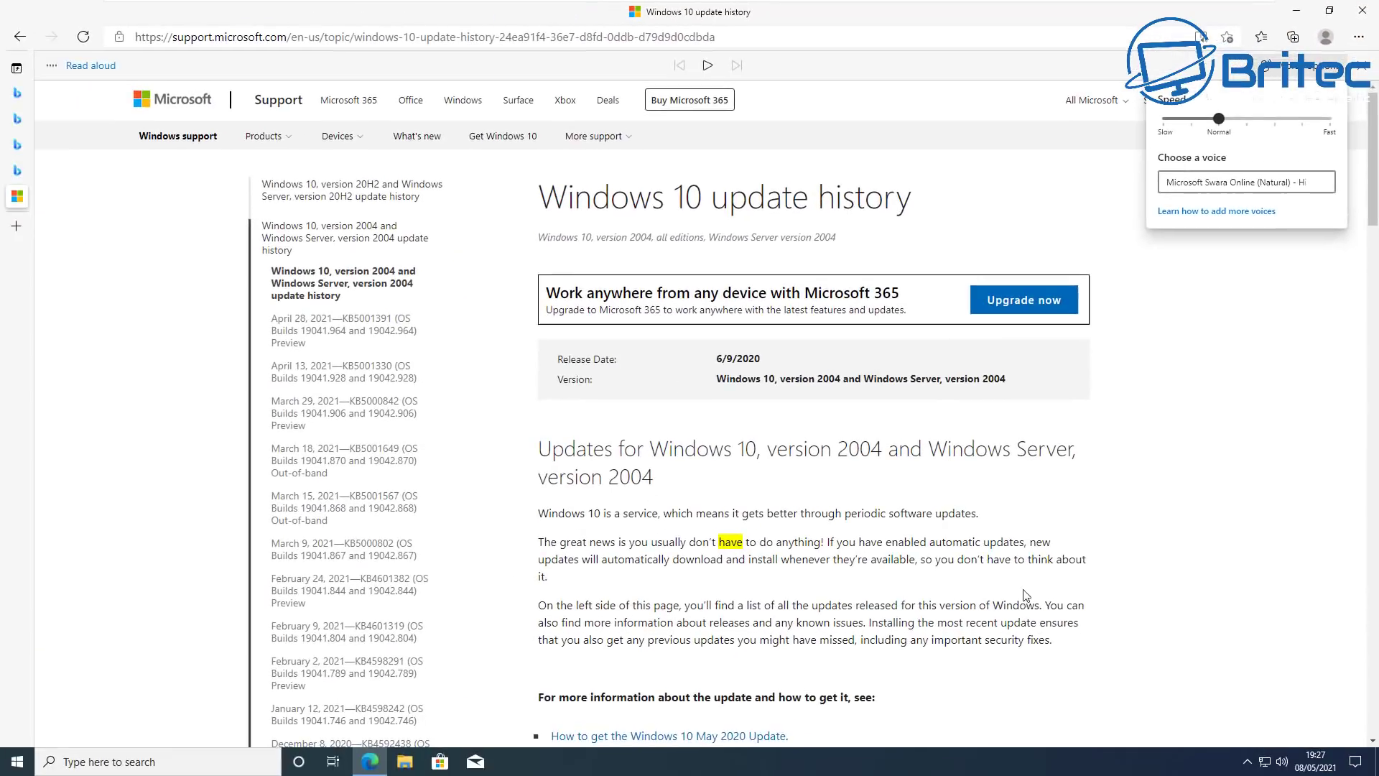
Select the version 2004 updates heading and paragraphs again and continue reading aloud from there.
drag(1056, 642, 522, 442)
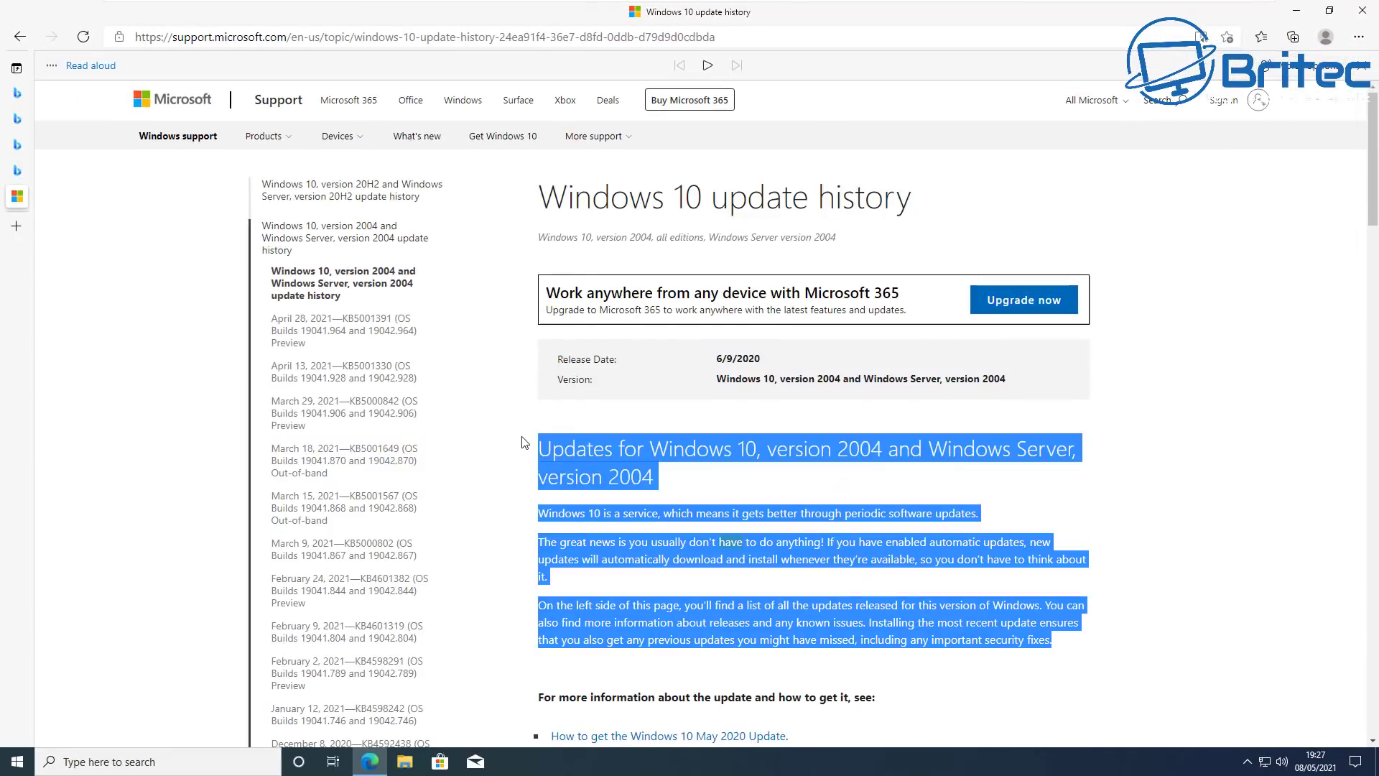
right_click(654, 451)
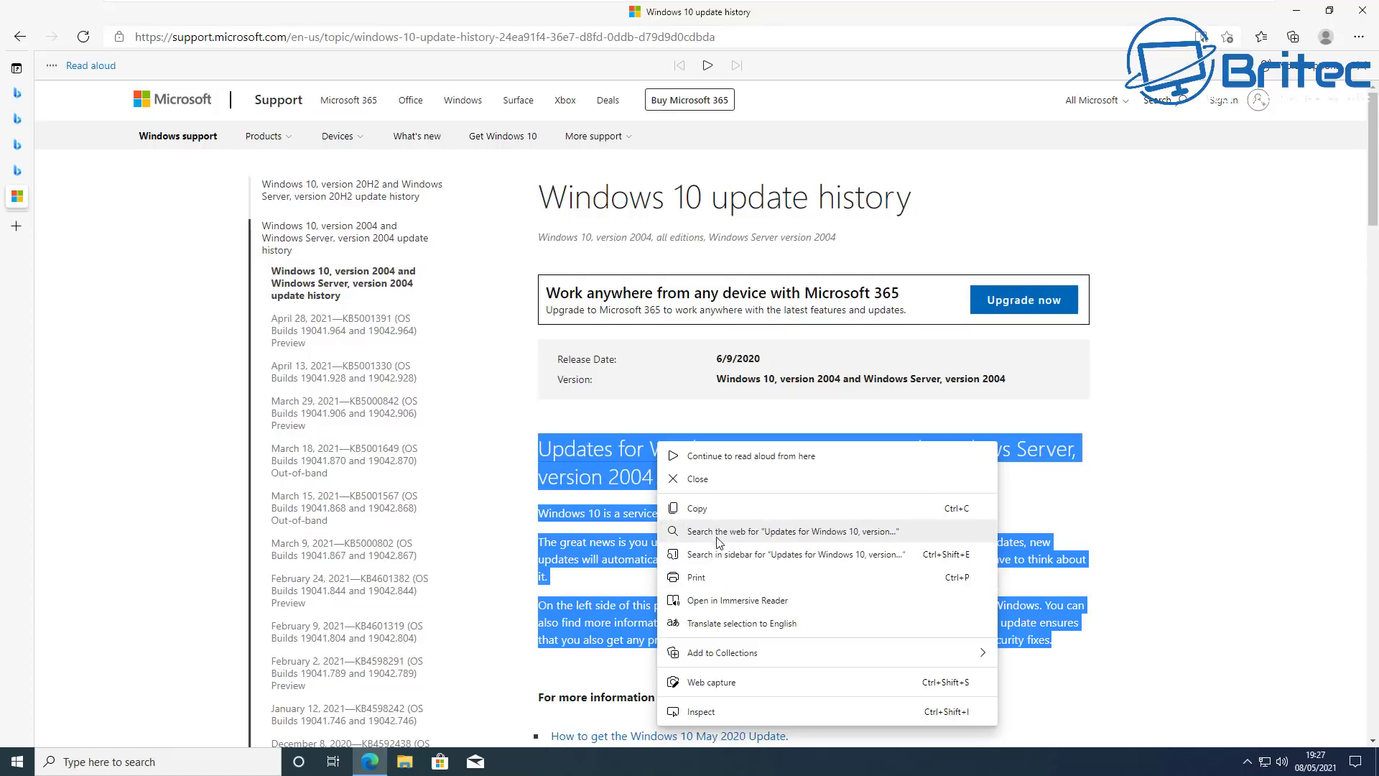
click(720, 458)
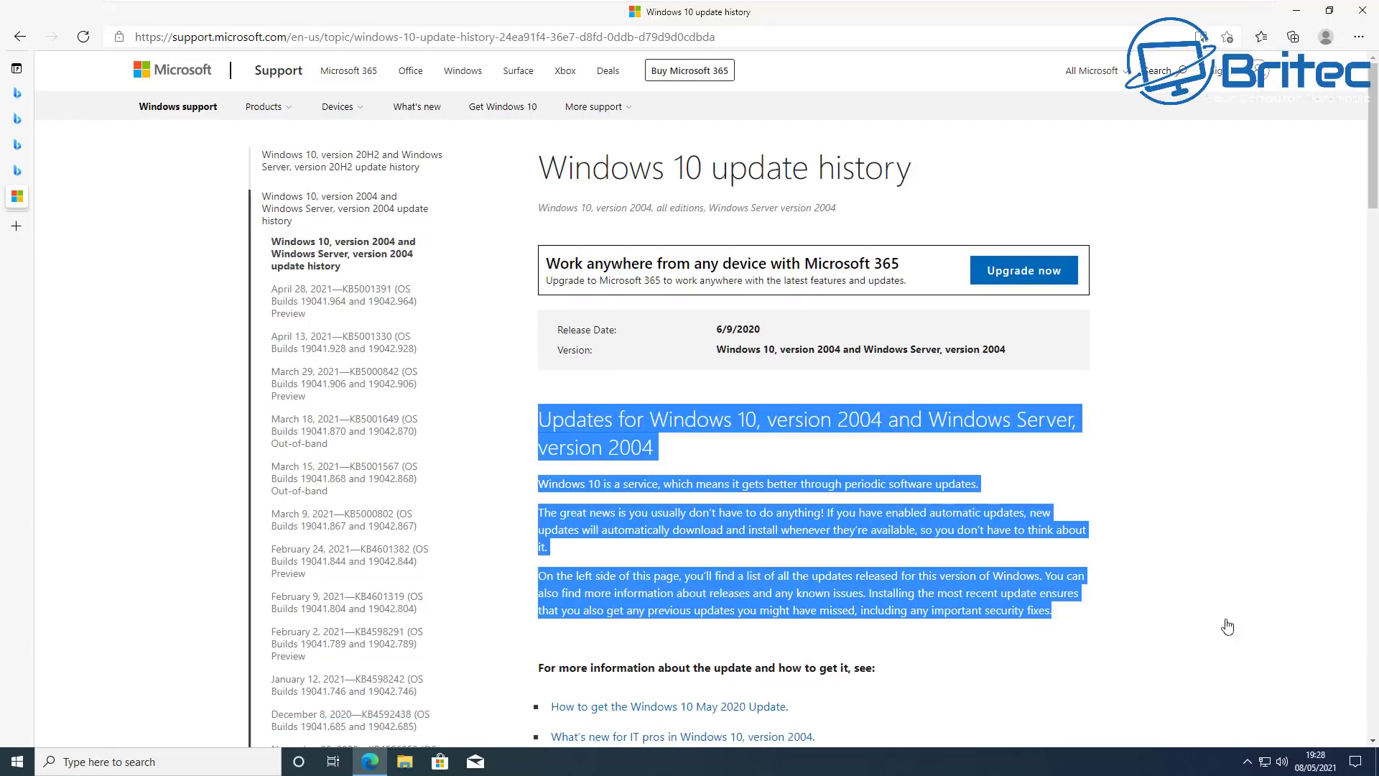
Start Read aloud for the selected version 2004 updates section, pause it and close Read aloud.
right_click(770, 429)
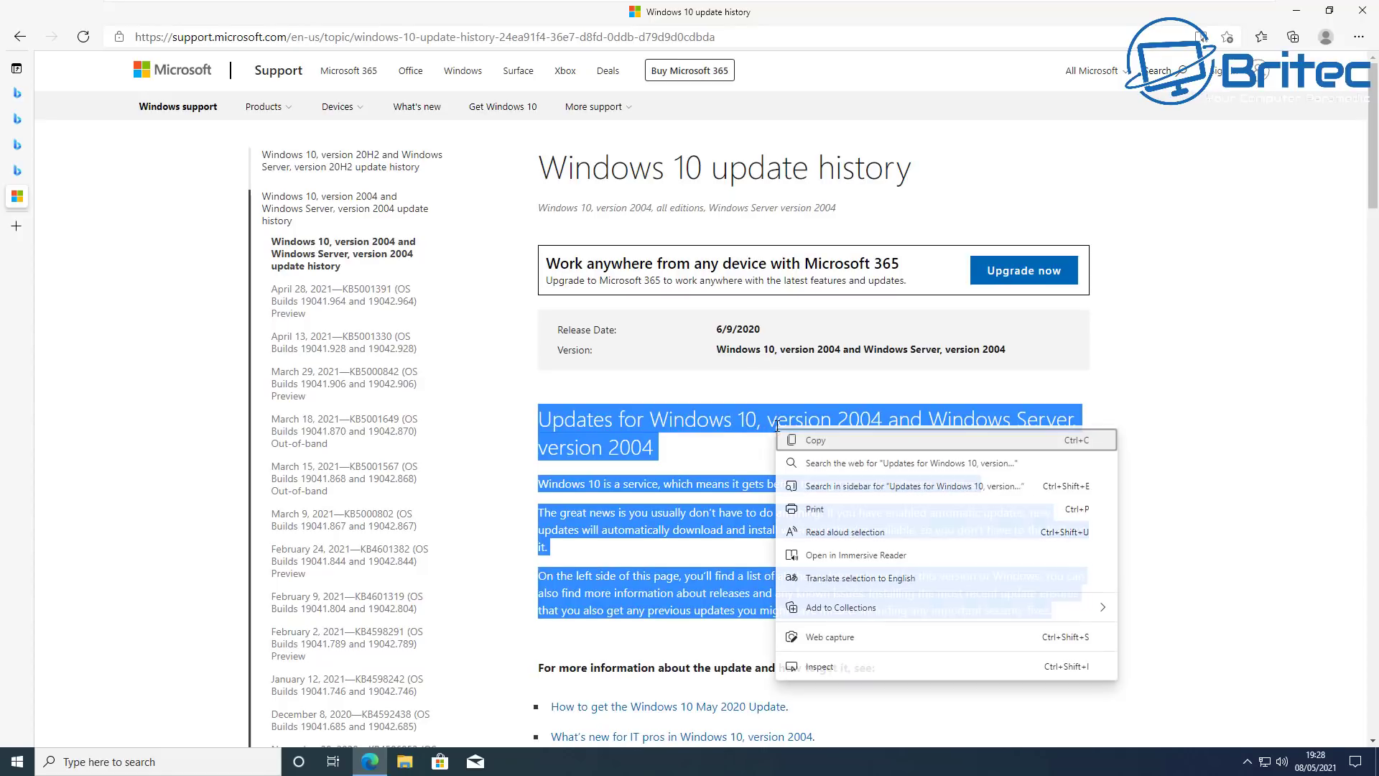
click(845, 532)
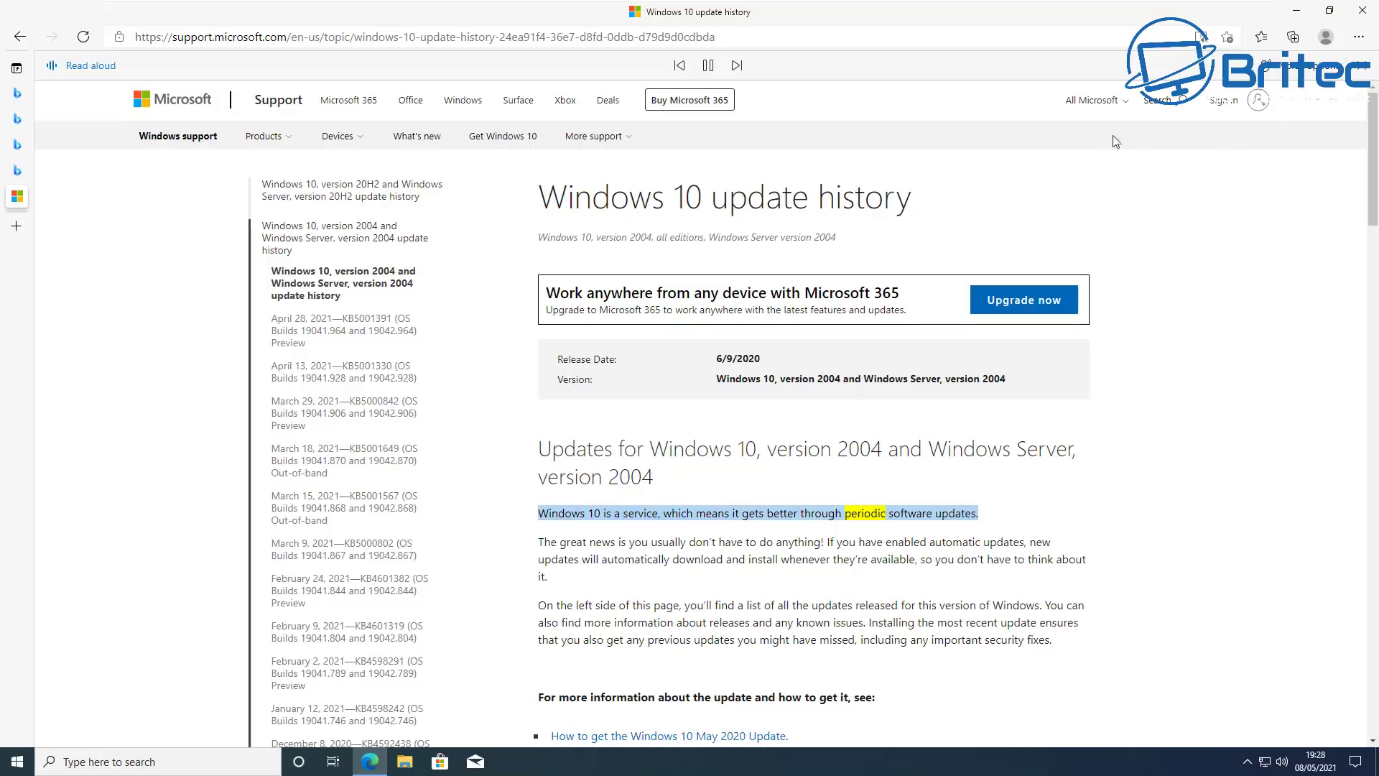
click(708, 65)
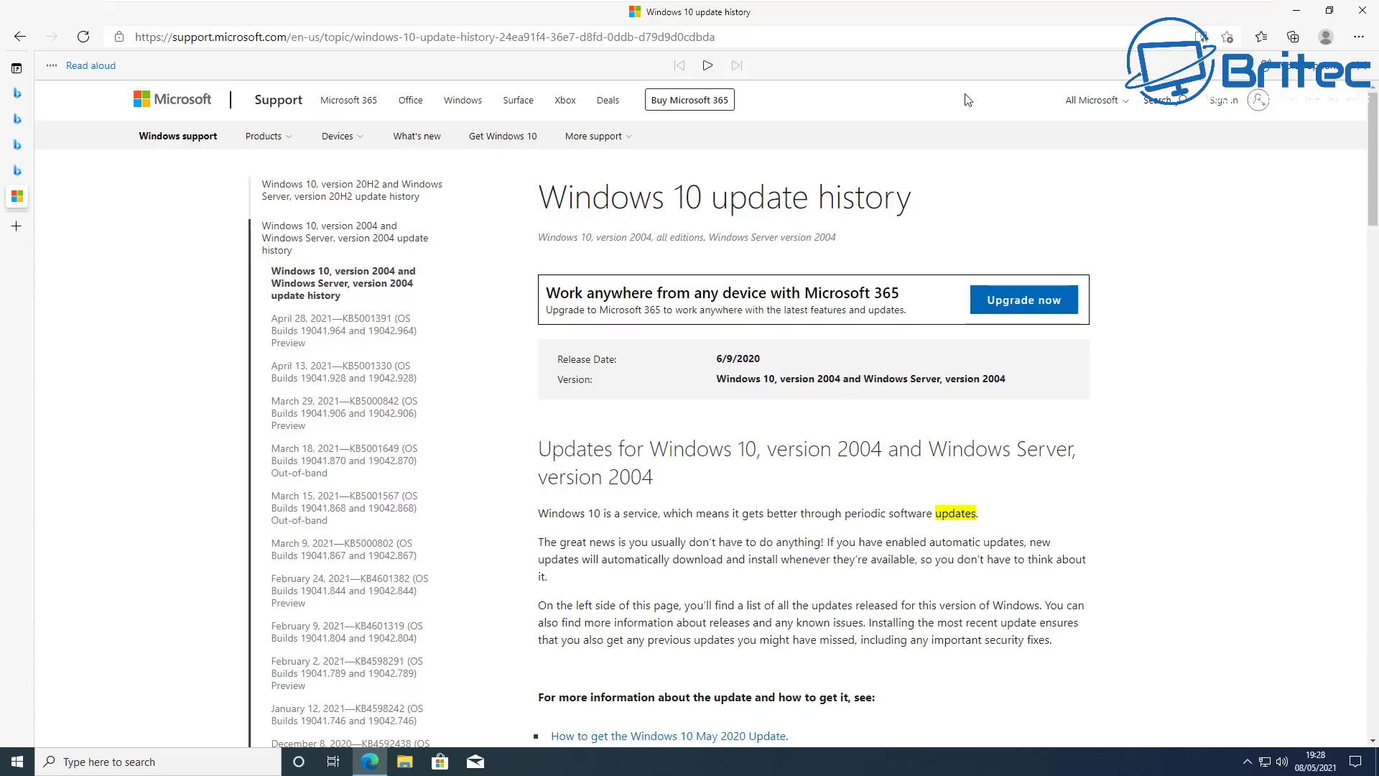
click(1361, 69)
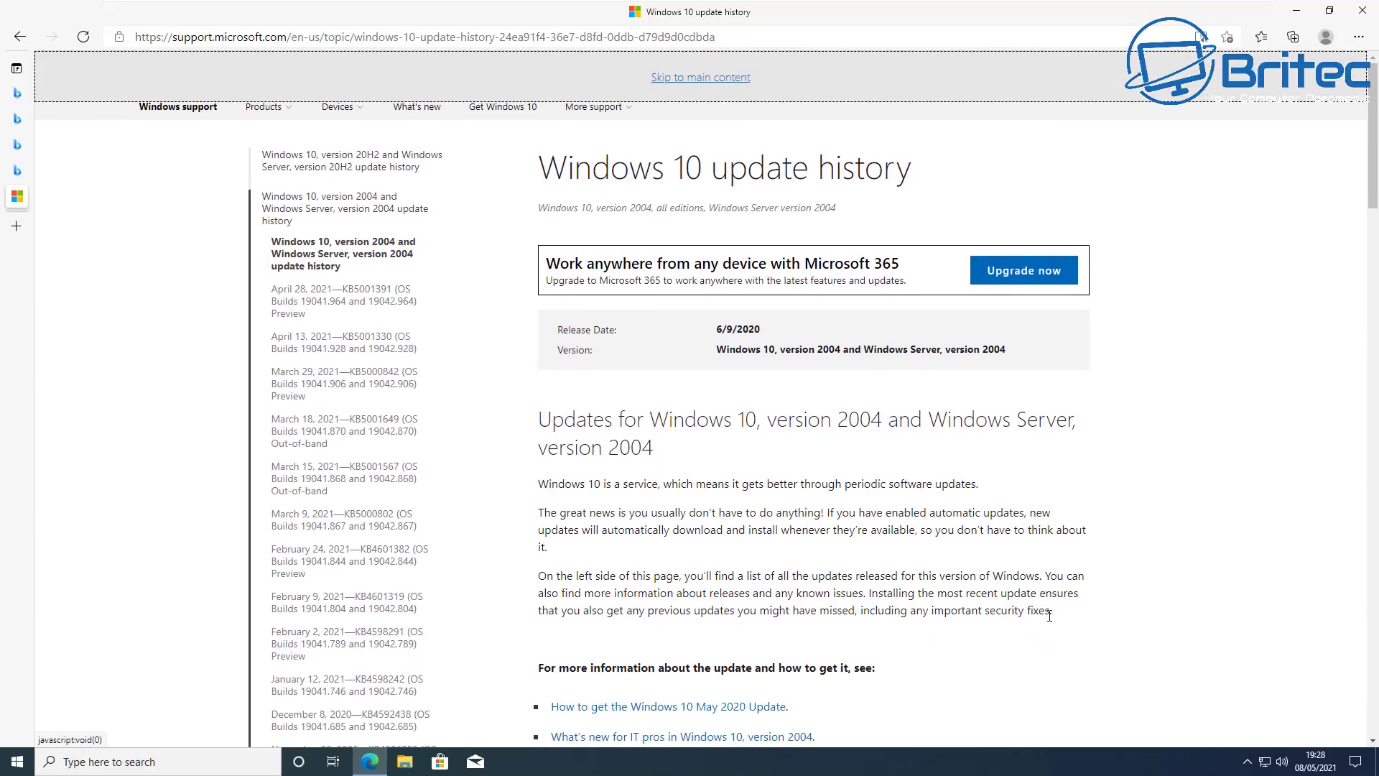
Open the version 2004 updates heading and its paragraphs in Immersive Reader.
drag(1053, 612, 542, 417)
right_click(636, 429)
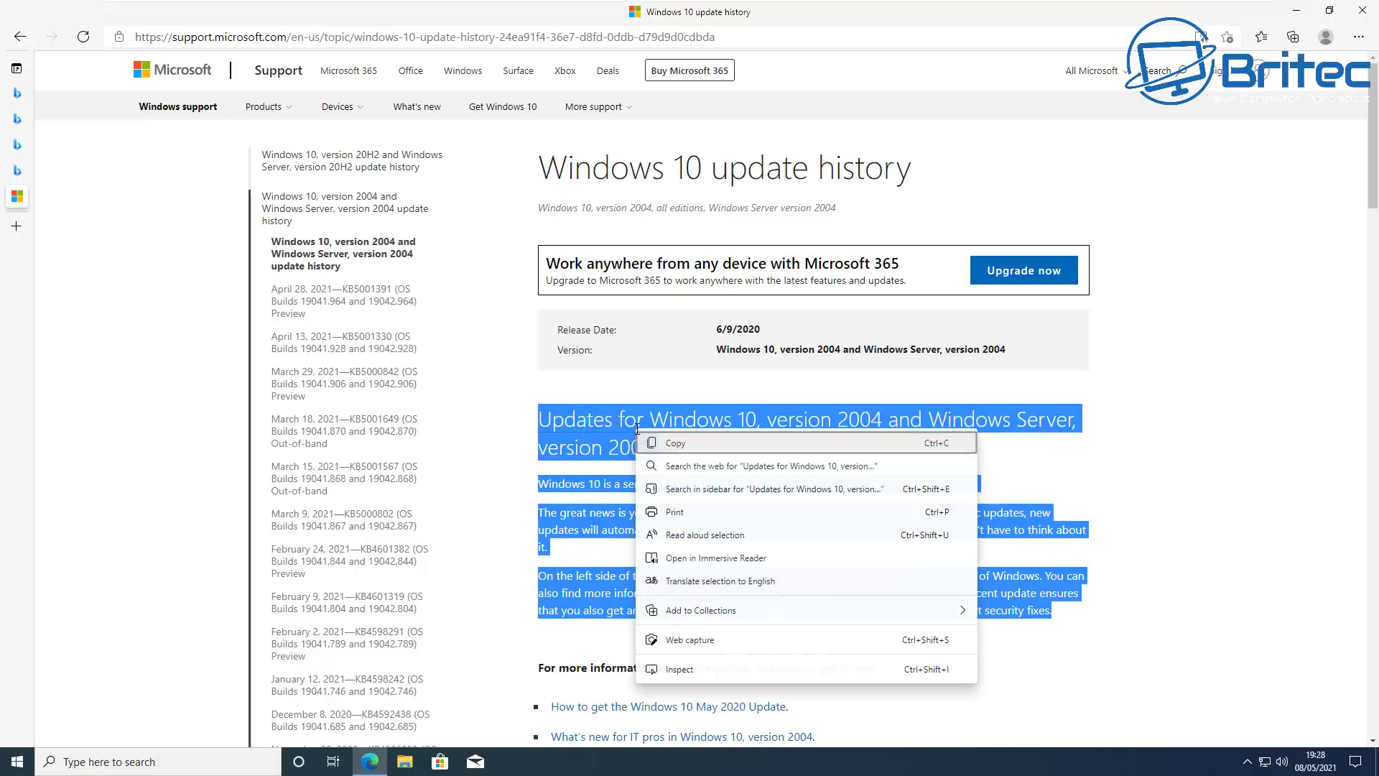
click(768, 568)
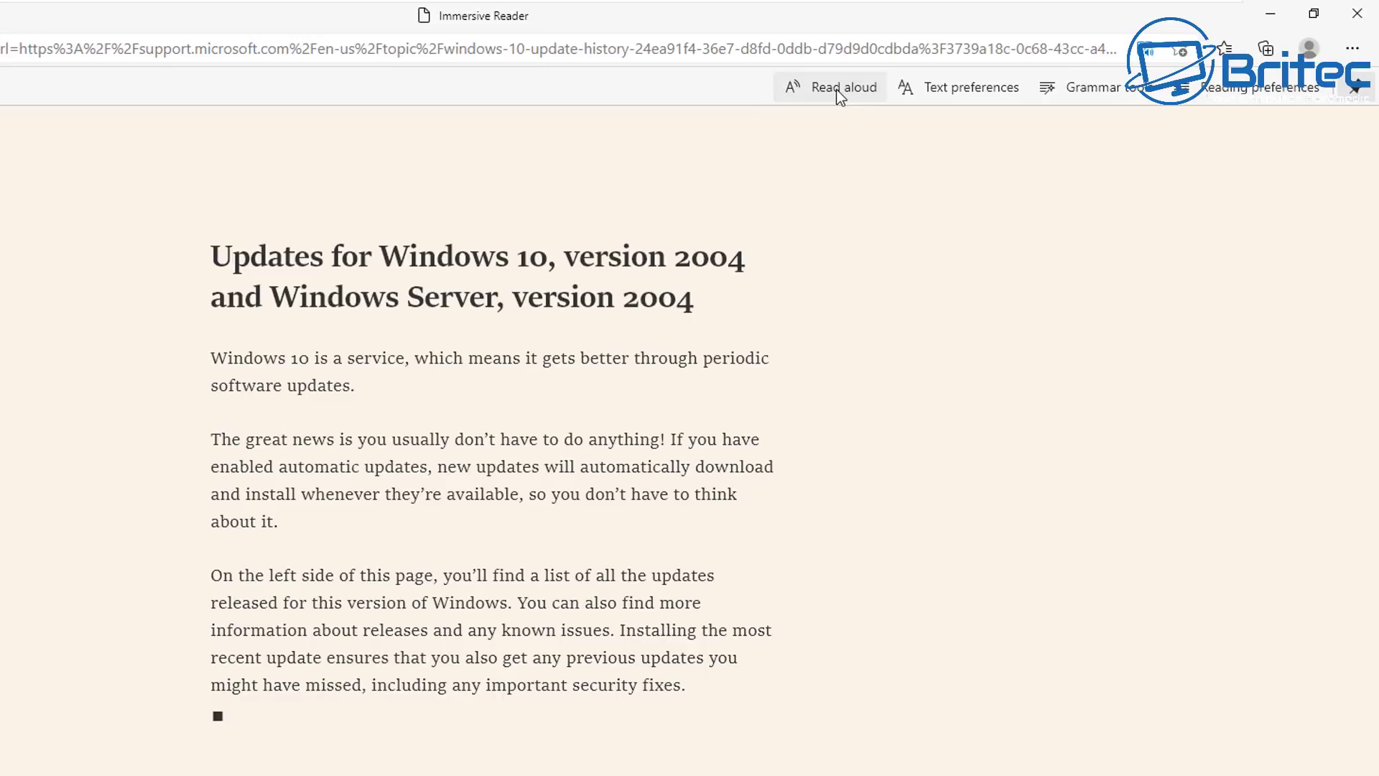
Play the Immersive Reader text with Read aloud, pause it and exit the reading controls.
click(836, 89)
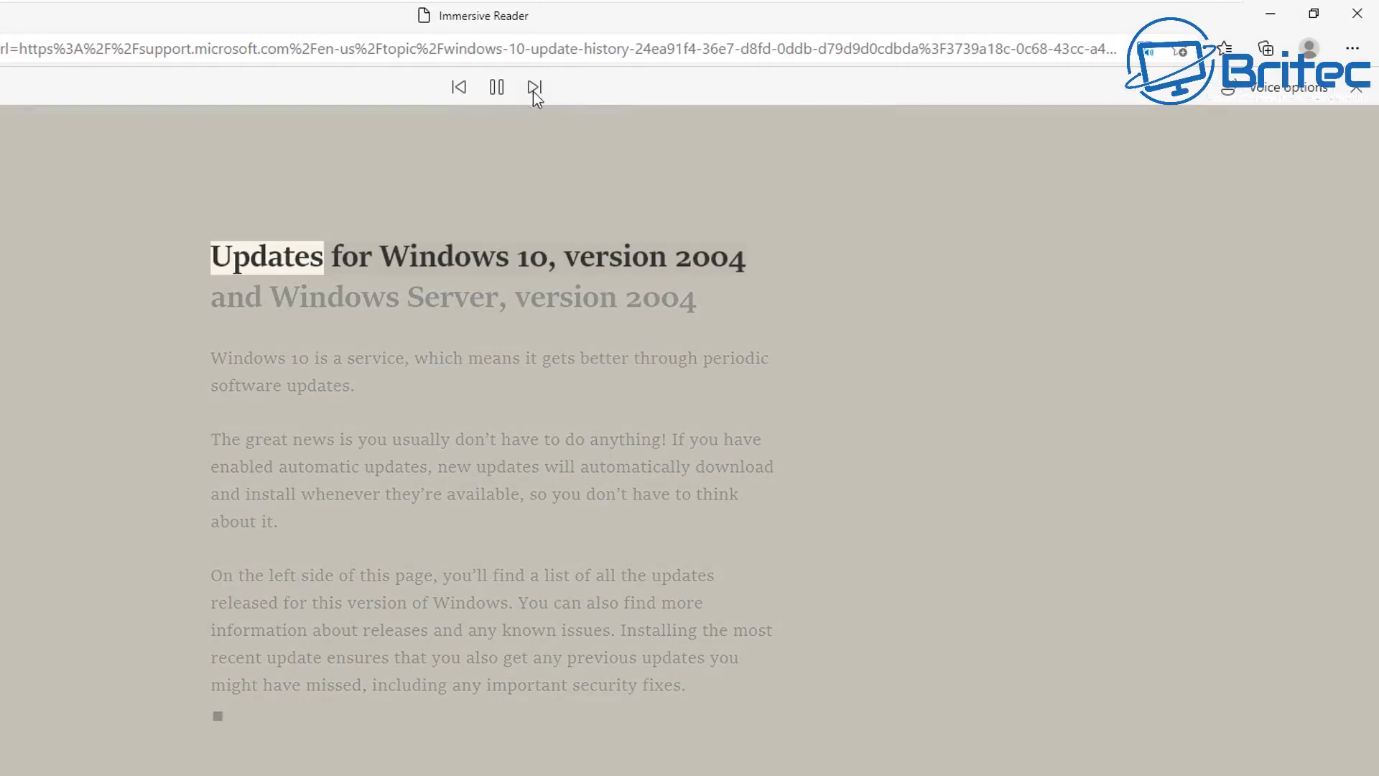
click(496, 88)
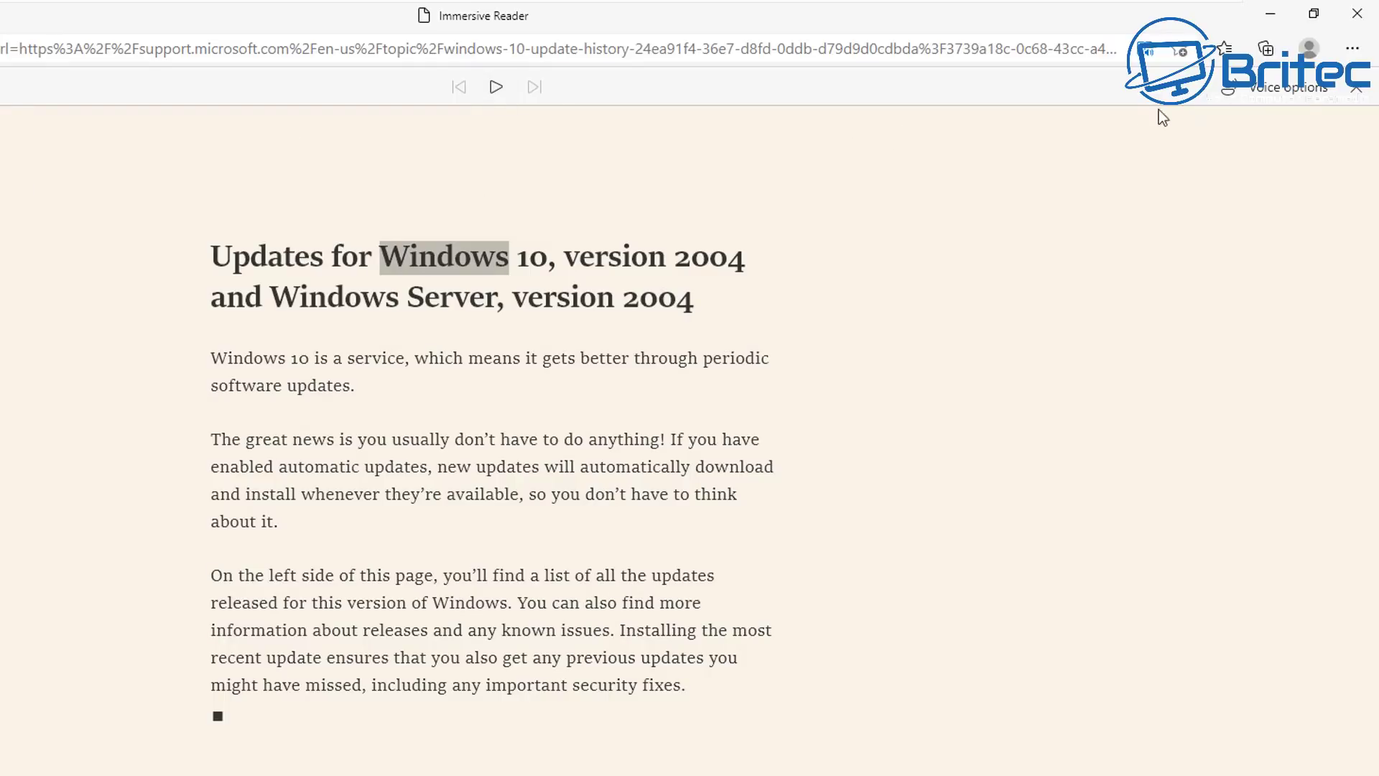
click(1355, 87)
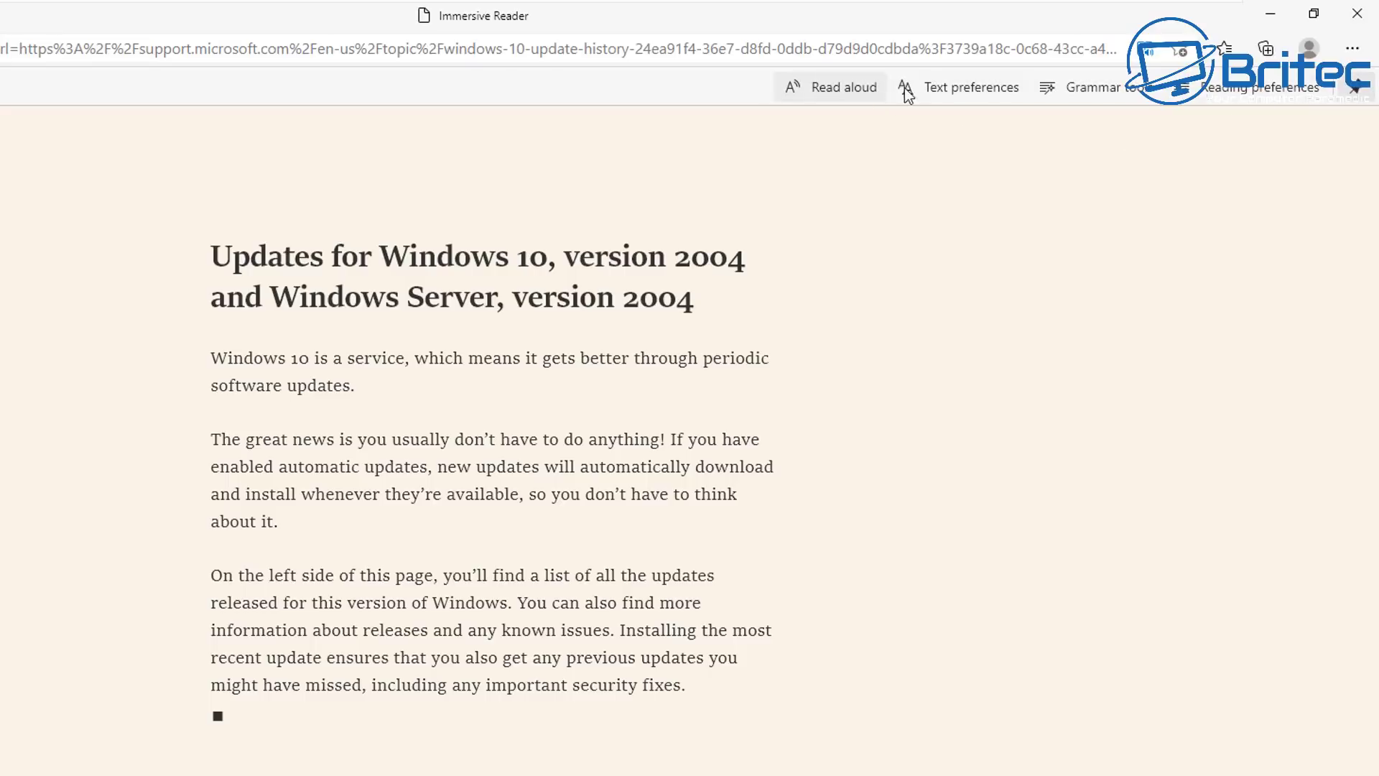
Increase the Immersive Reader text size to one notch below Large and enable wider text spacing.
click(993, 100)
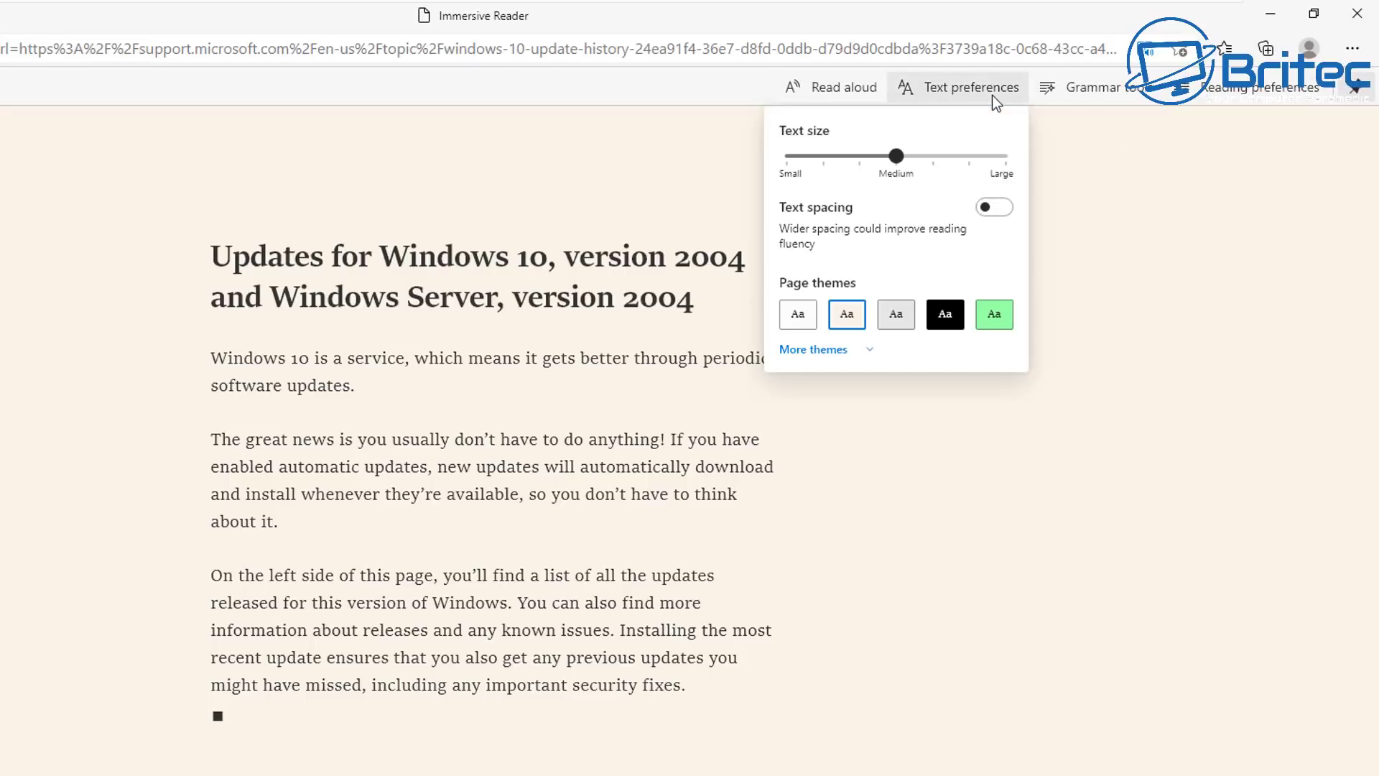
drag(898, 167, 976, 167)
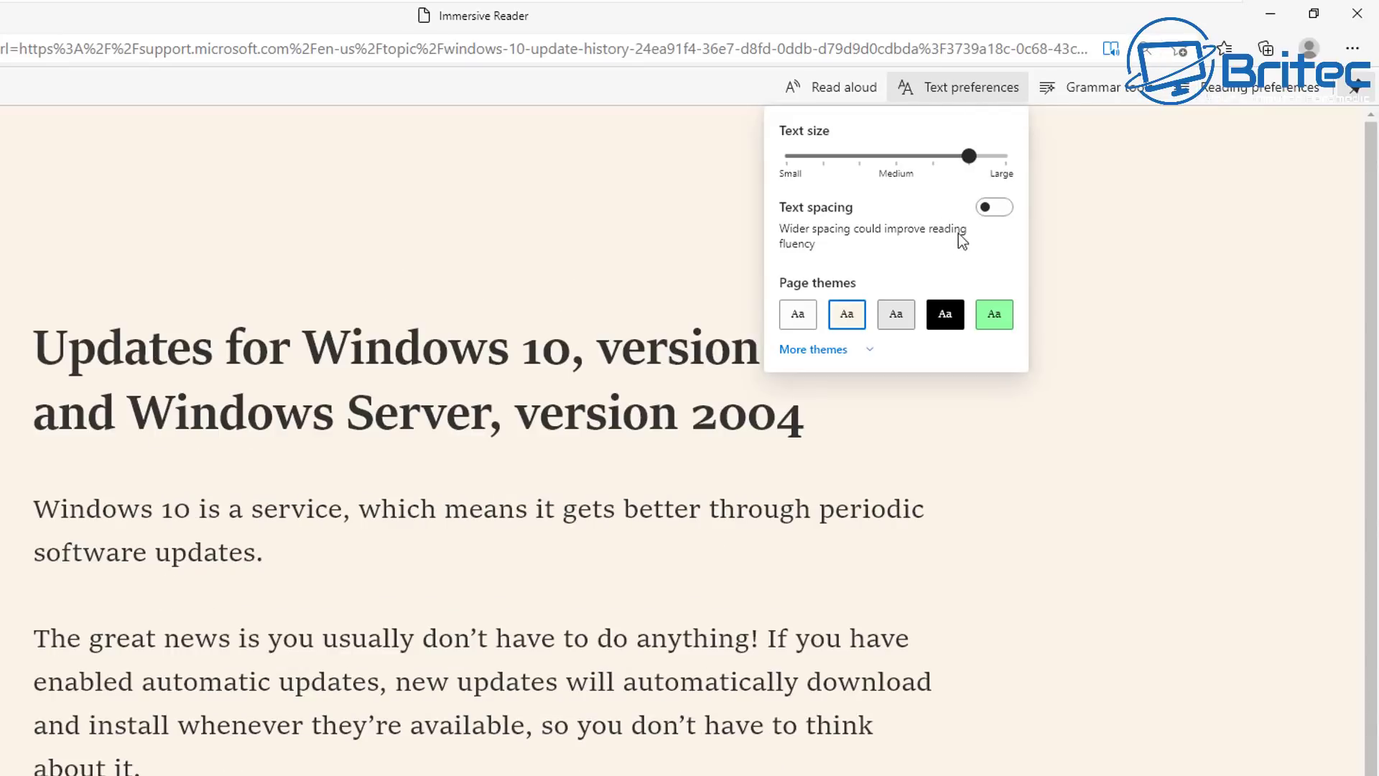
click(994, 210)
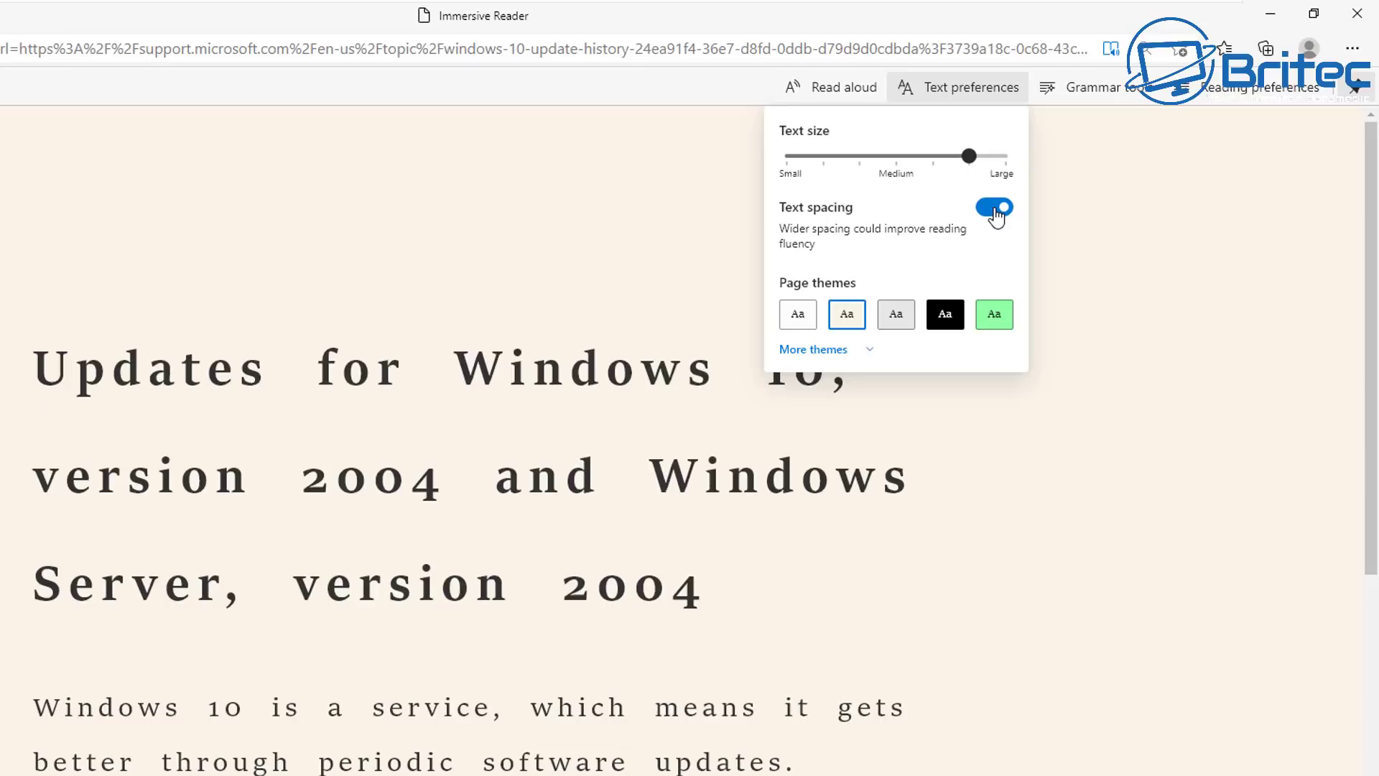
Try the green and grey page themes in Immersive Reader, apply the black theme and close the text preferences.
click(991, 314)
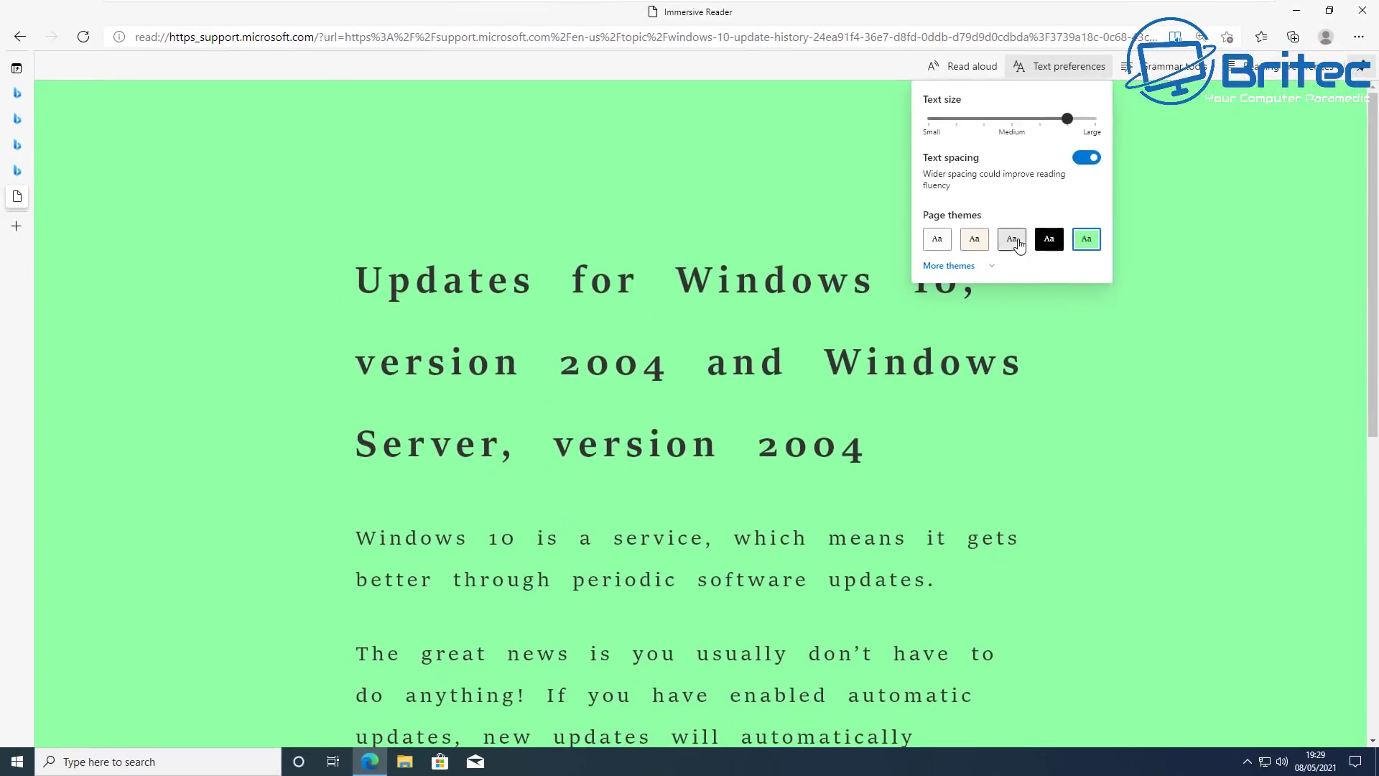
click(1019, 244)
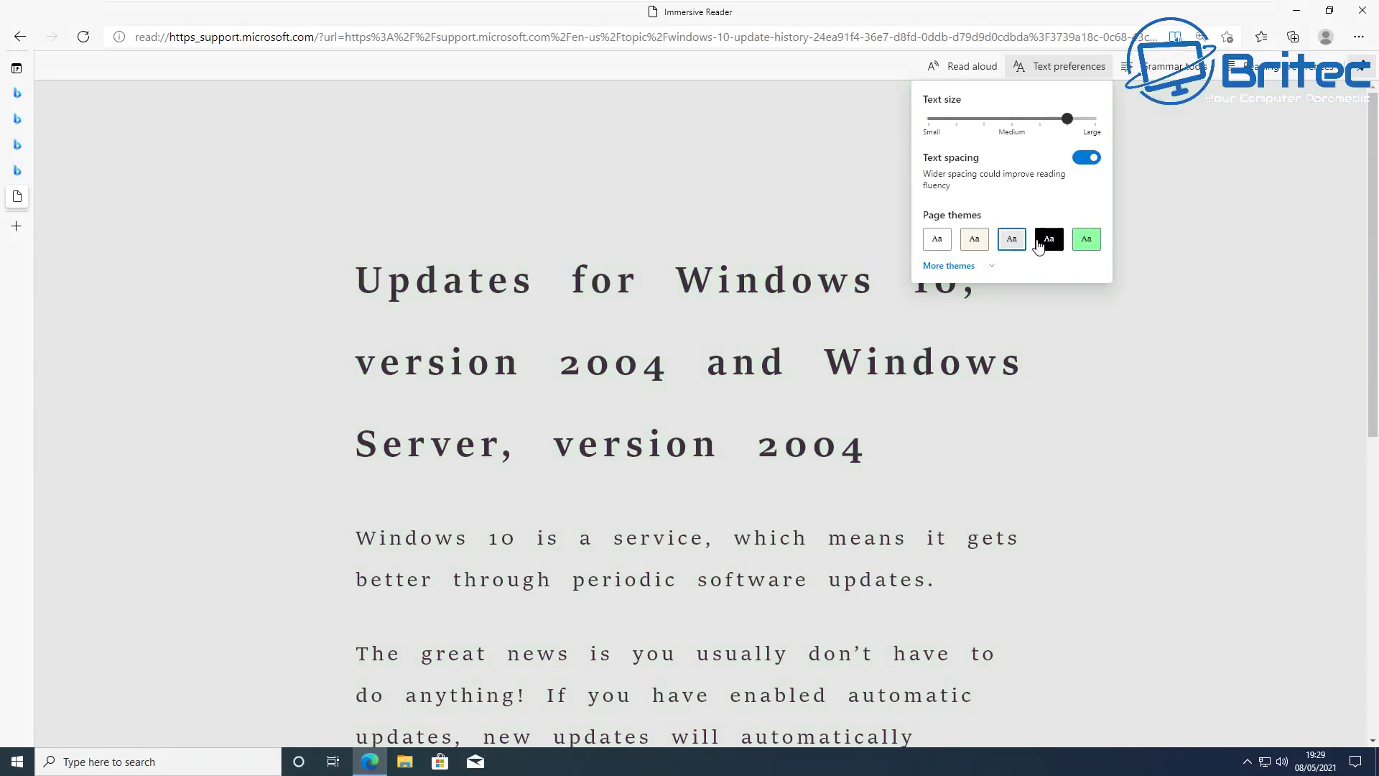
click(1050, 240)
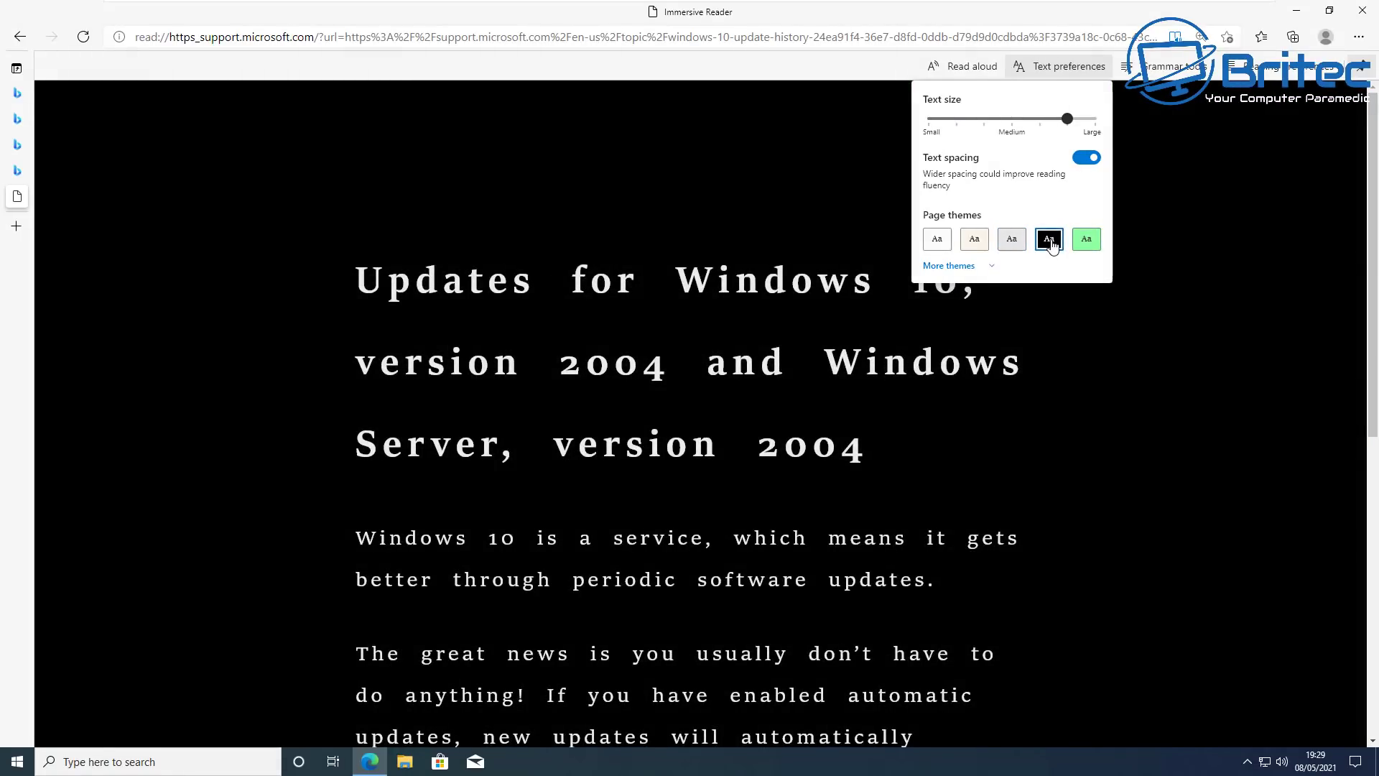
click(1144, 202)
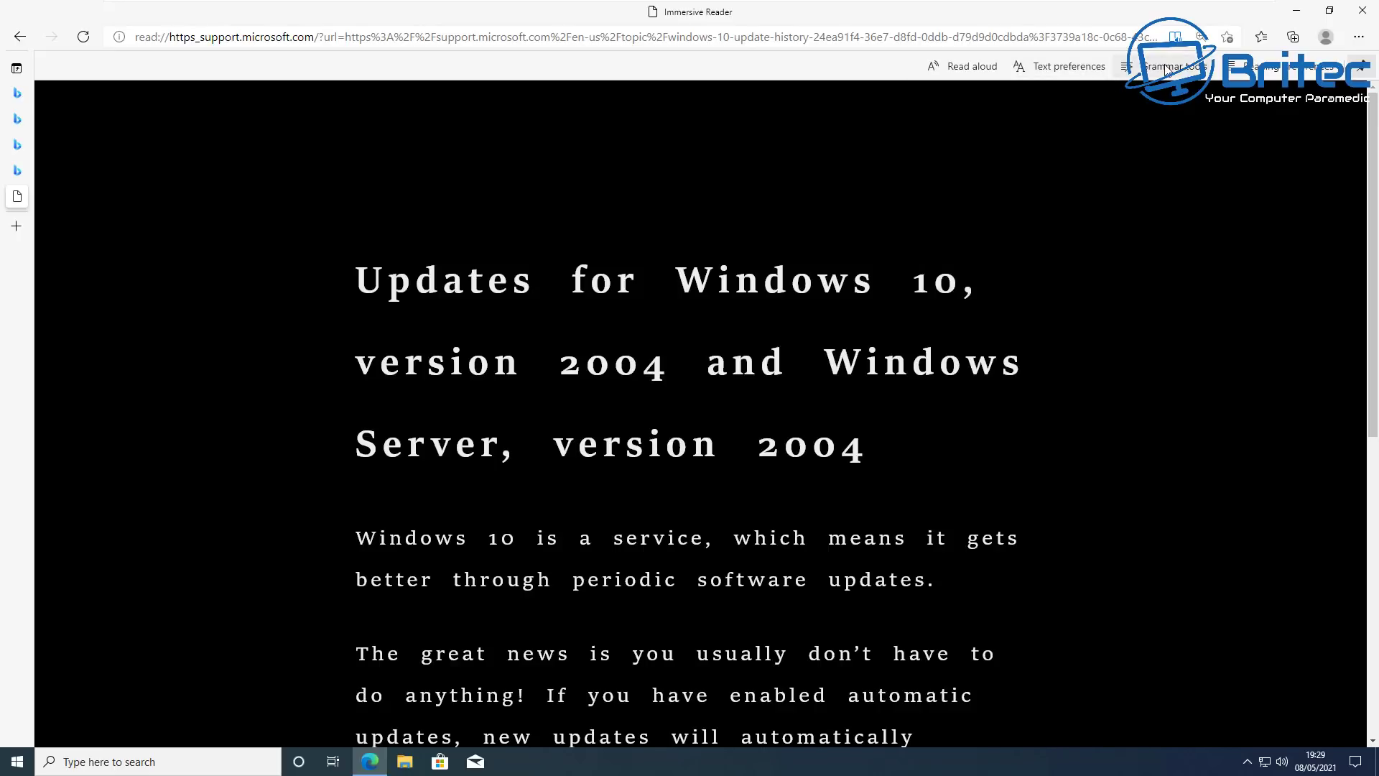
Highlight the verbs in the Immersive Reader text with the grammar tools, look through the text and turn the highlighting off.
click(1165, 68)
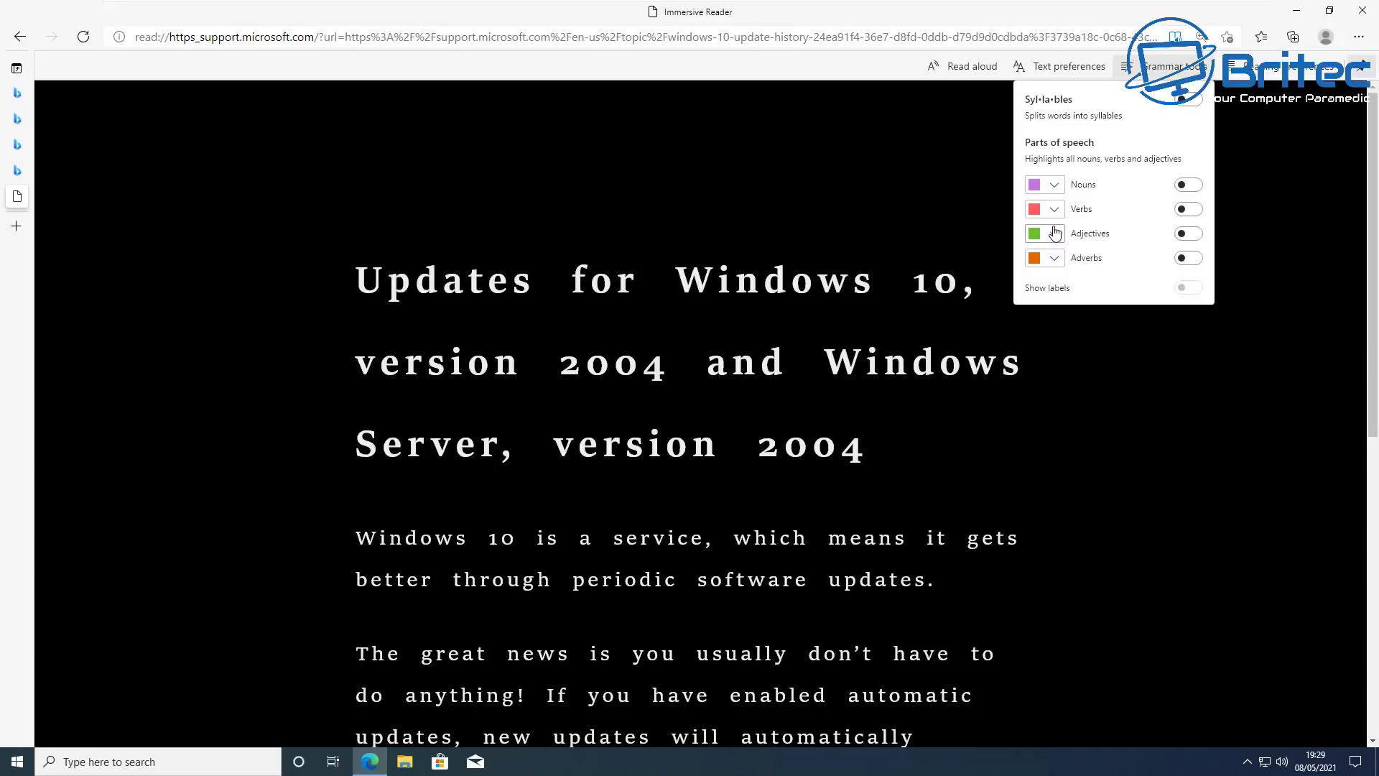
click(1053, 211)
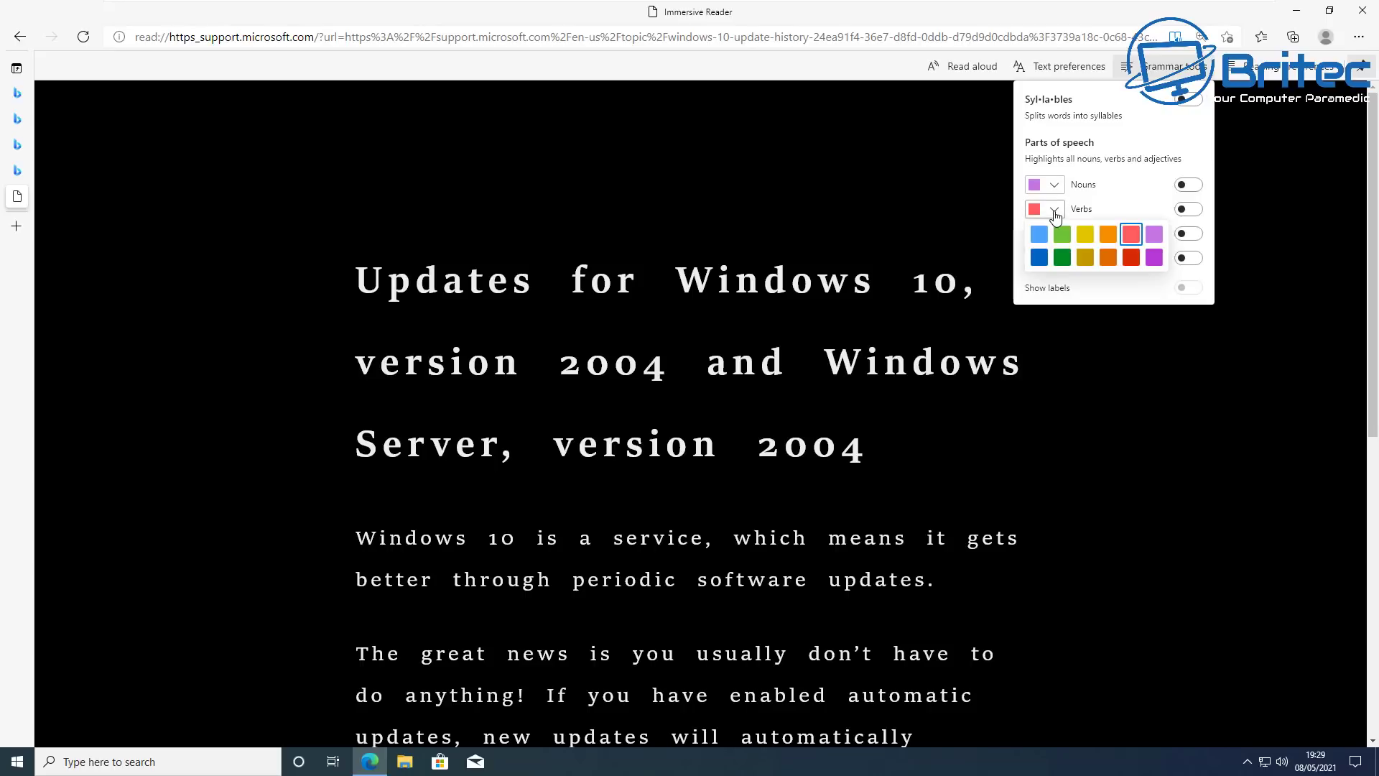
click(1189, 212)
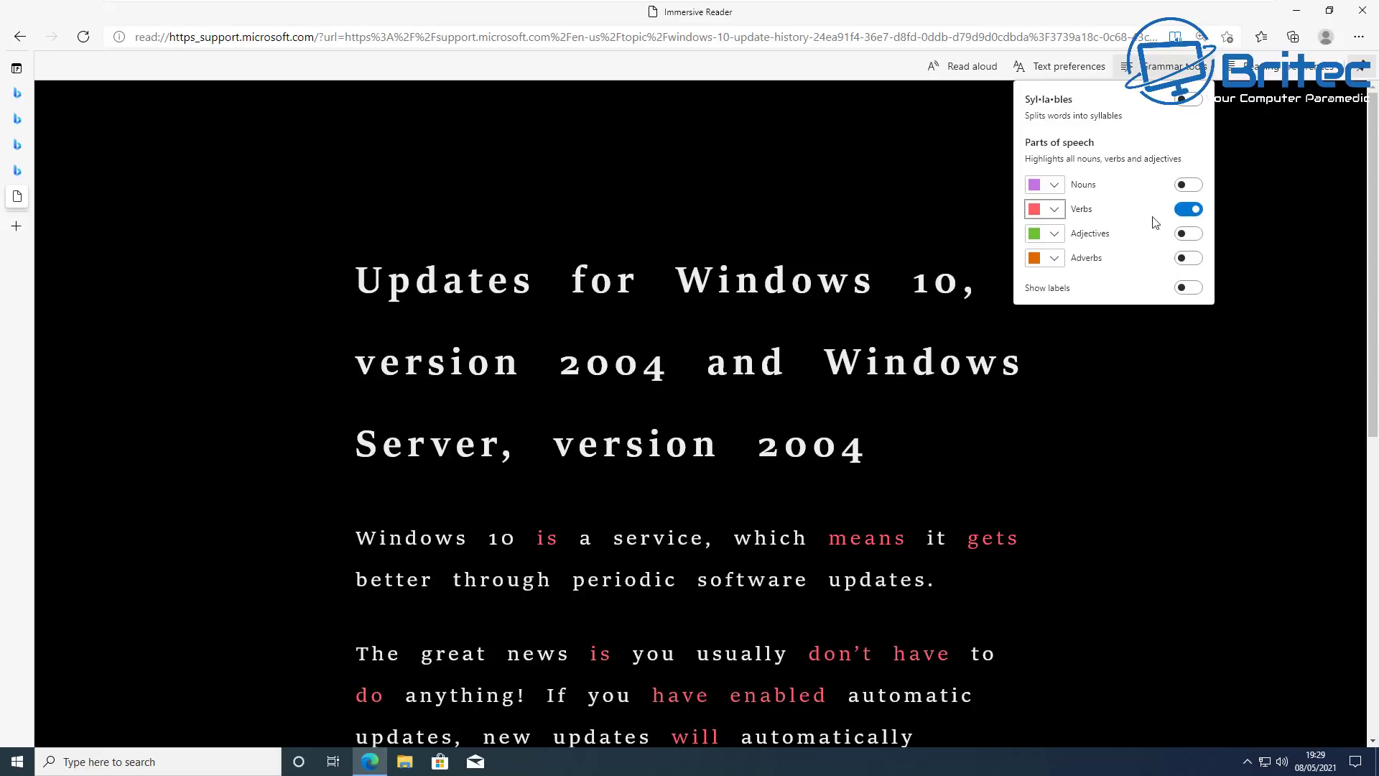
scroll(750, 417, down, 3)
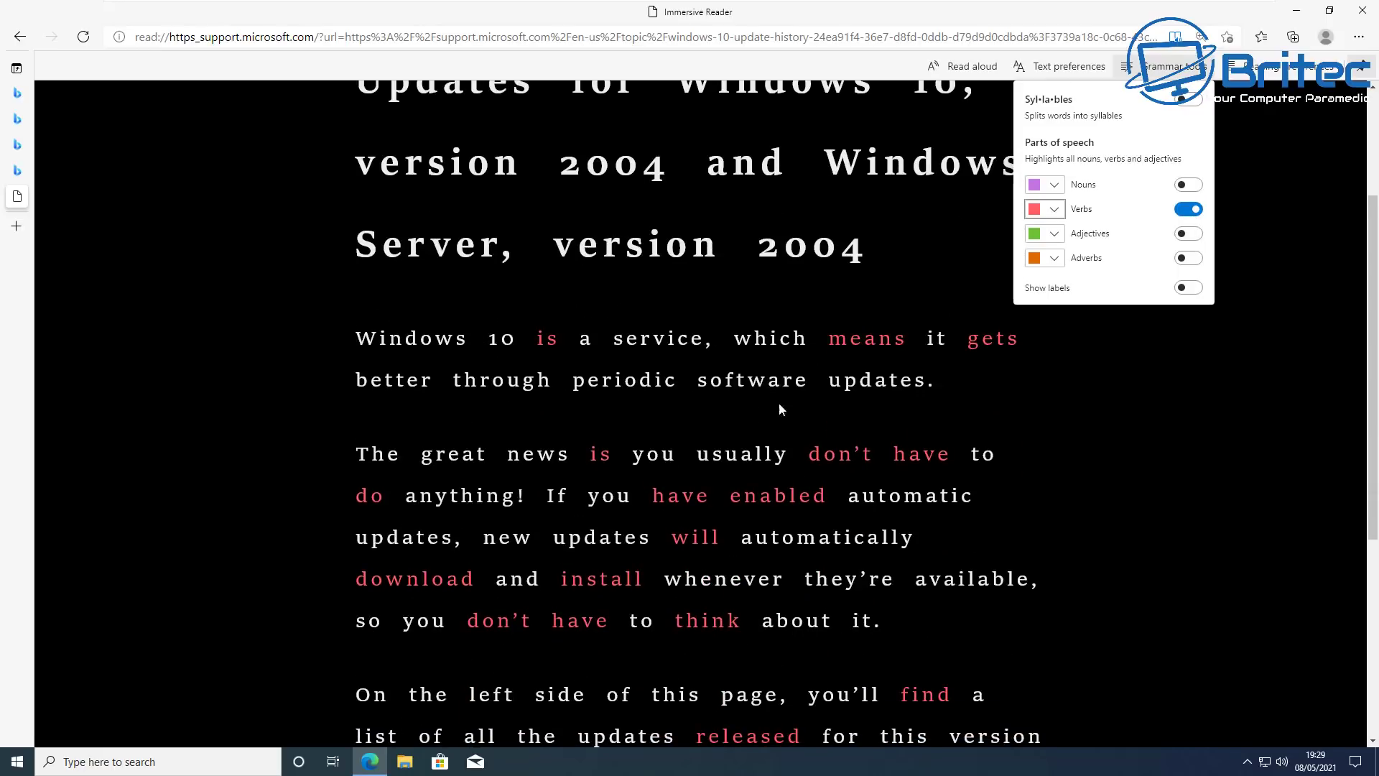
click(1189, 209)
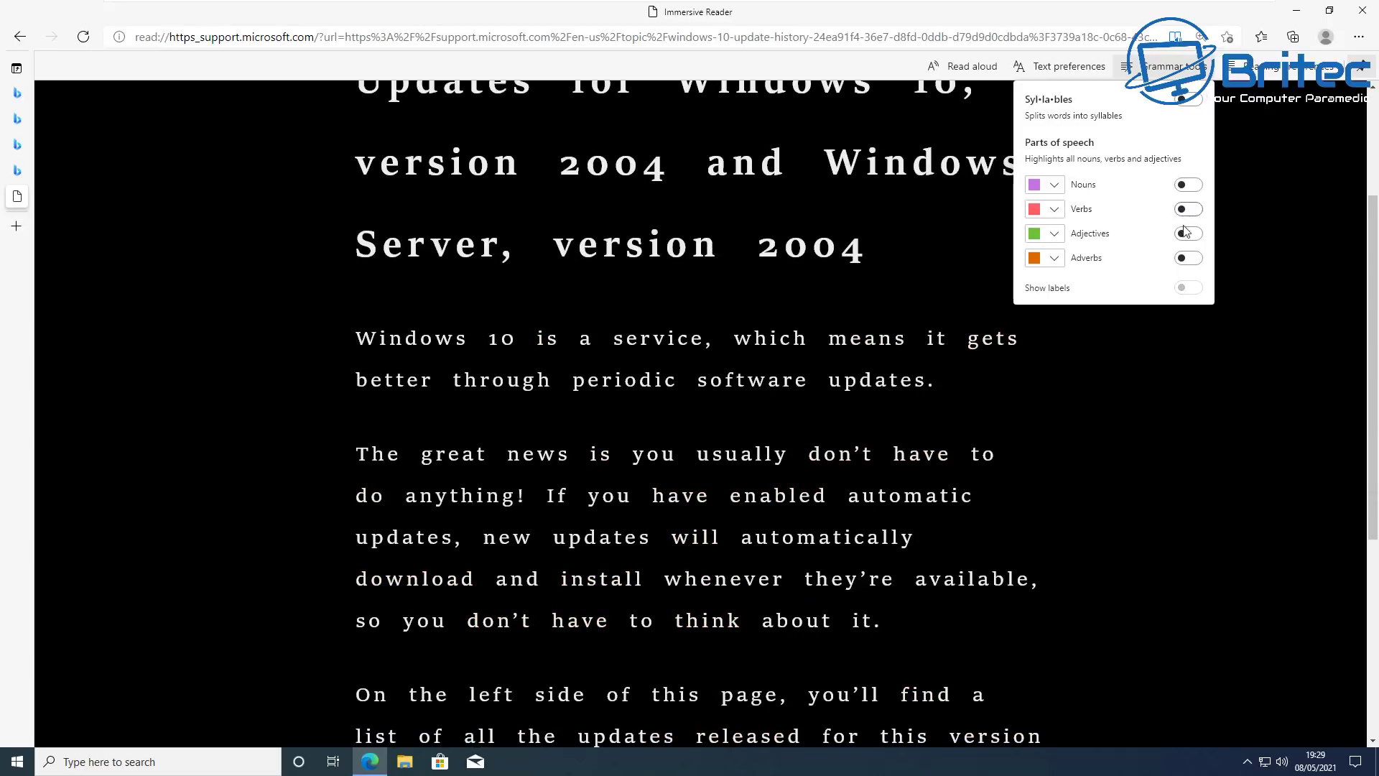
Split the words of the Immersive Reader text into syllables and look through the result.
scroll(1113, 372, up, 3)
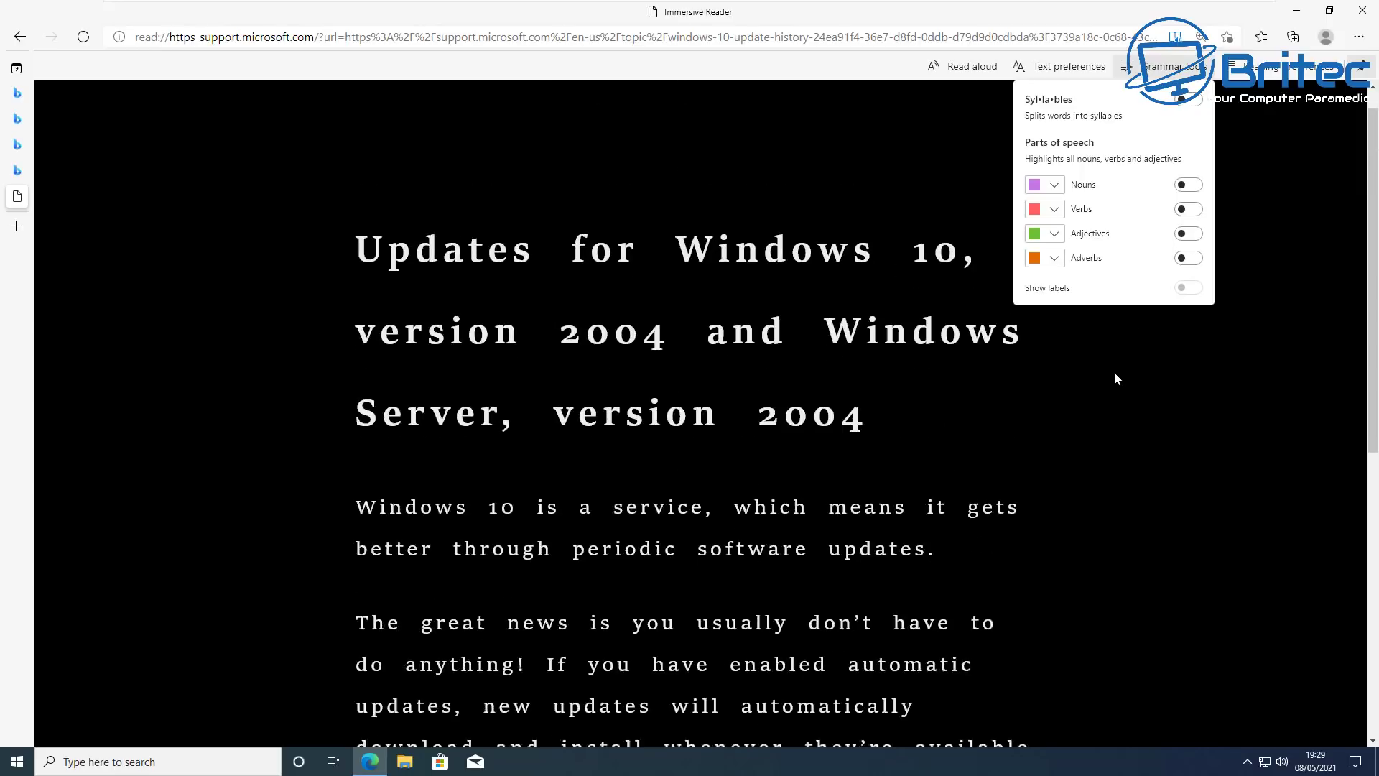
click(1189, 99)
scroll(618, 527, down, 3)
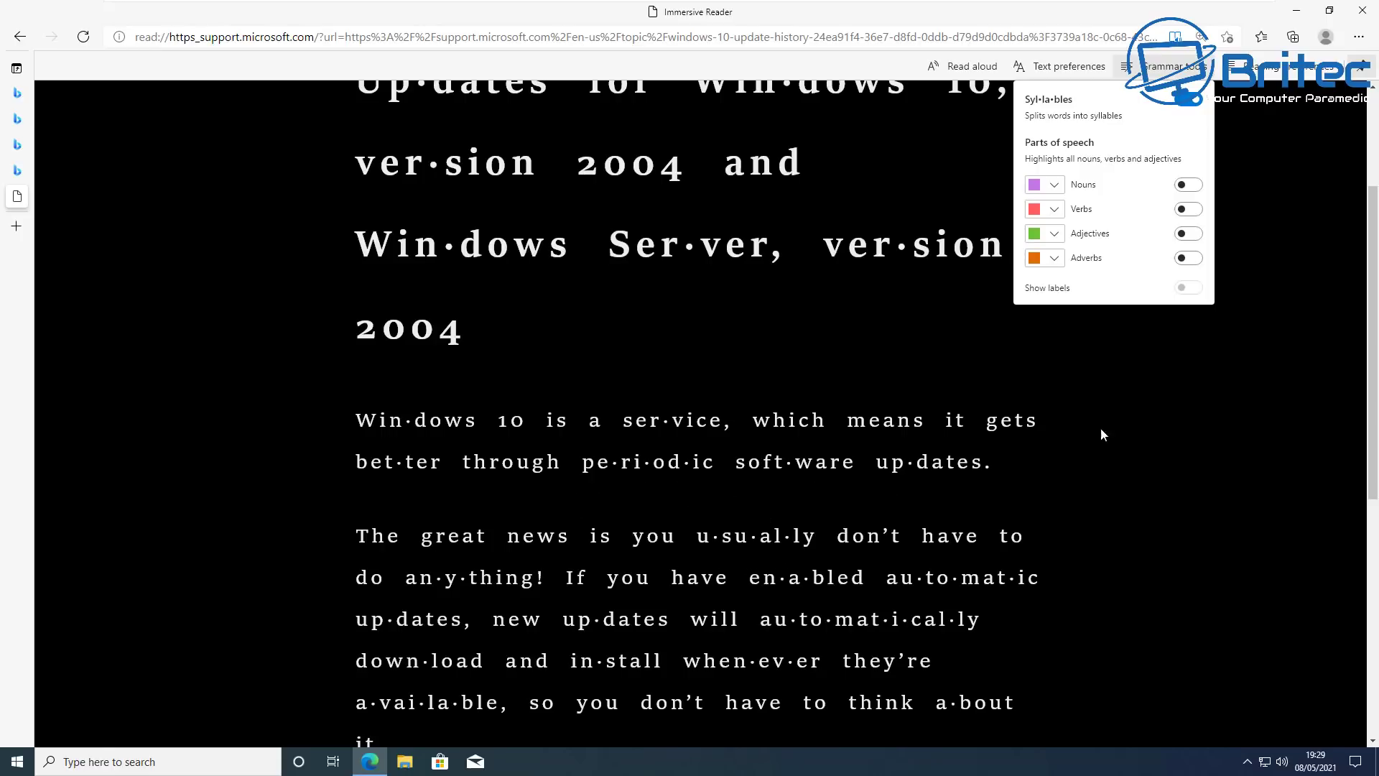
Translate the entire Immersive Reader page into Hindi and start Read aloud on it.
click(1264, 66)
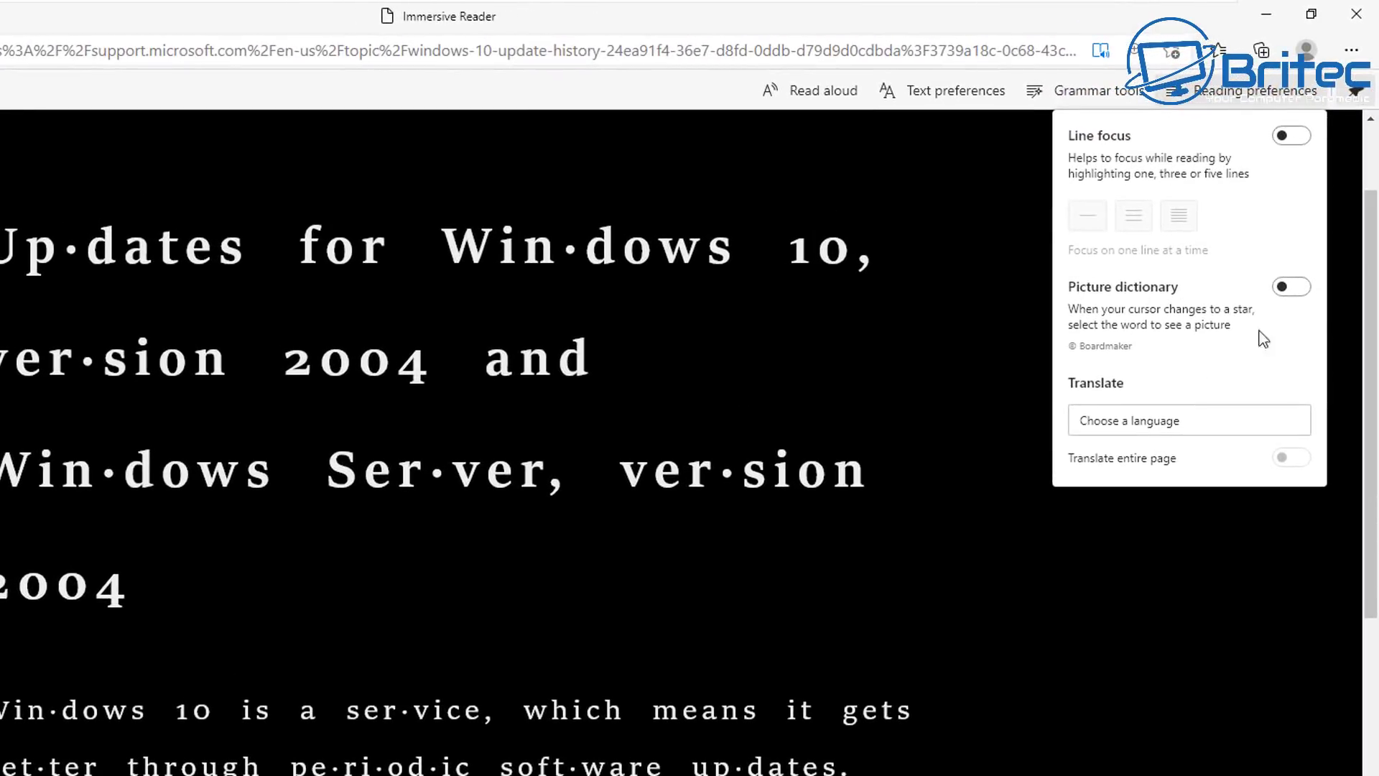
click(1241, 427)
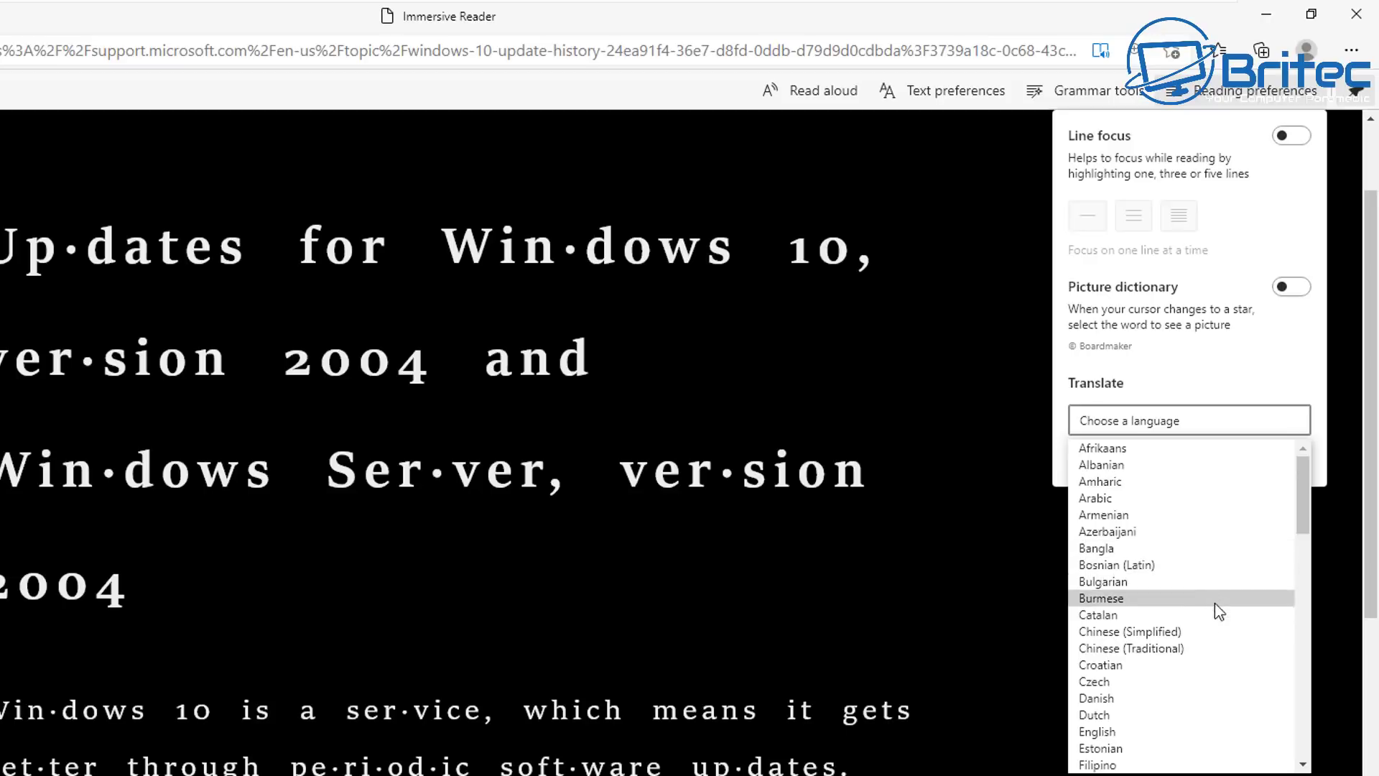
scroll(1200, 655, down, 1)
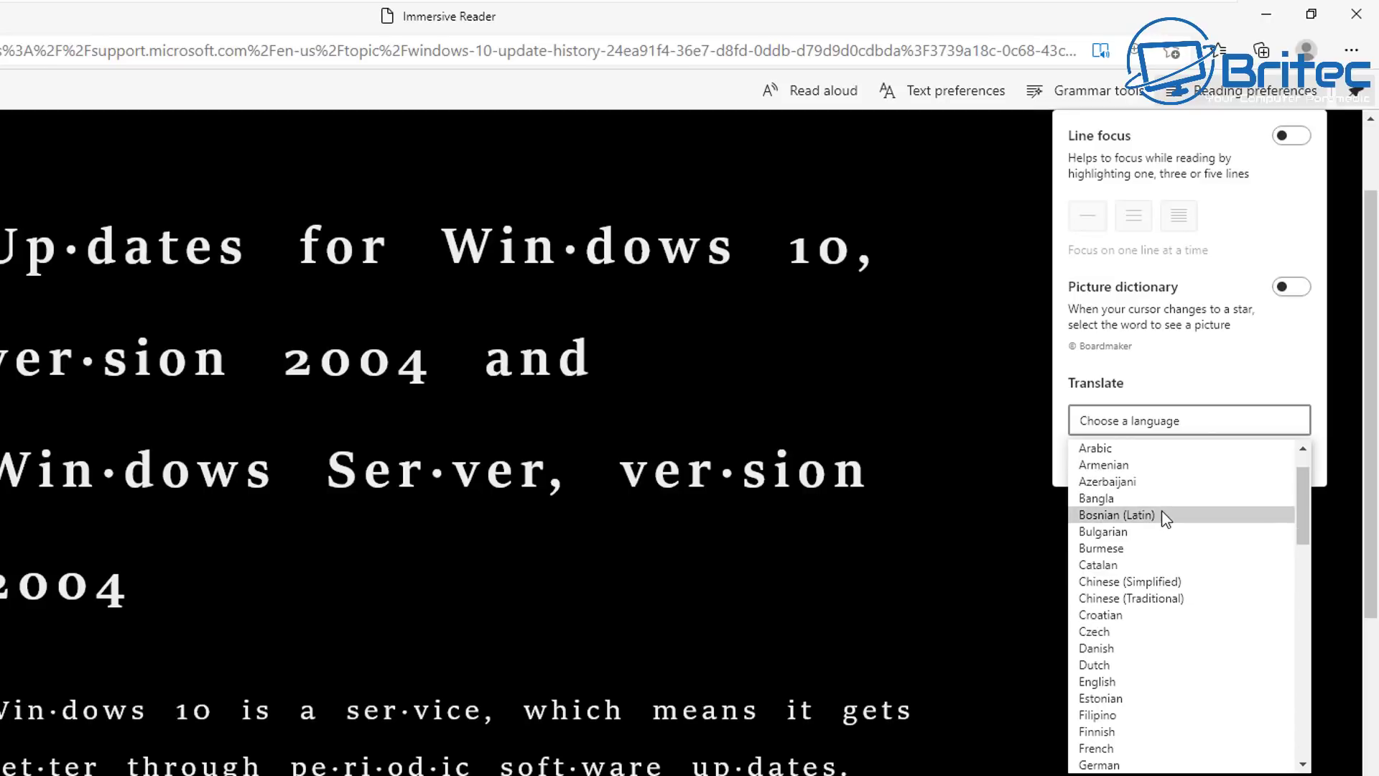
key(Up)
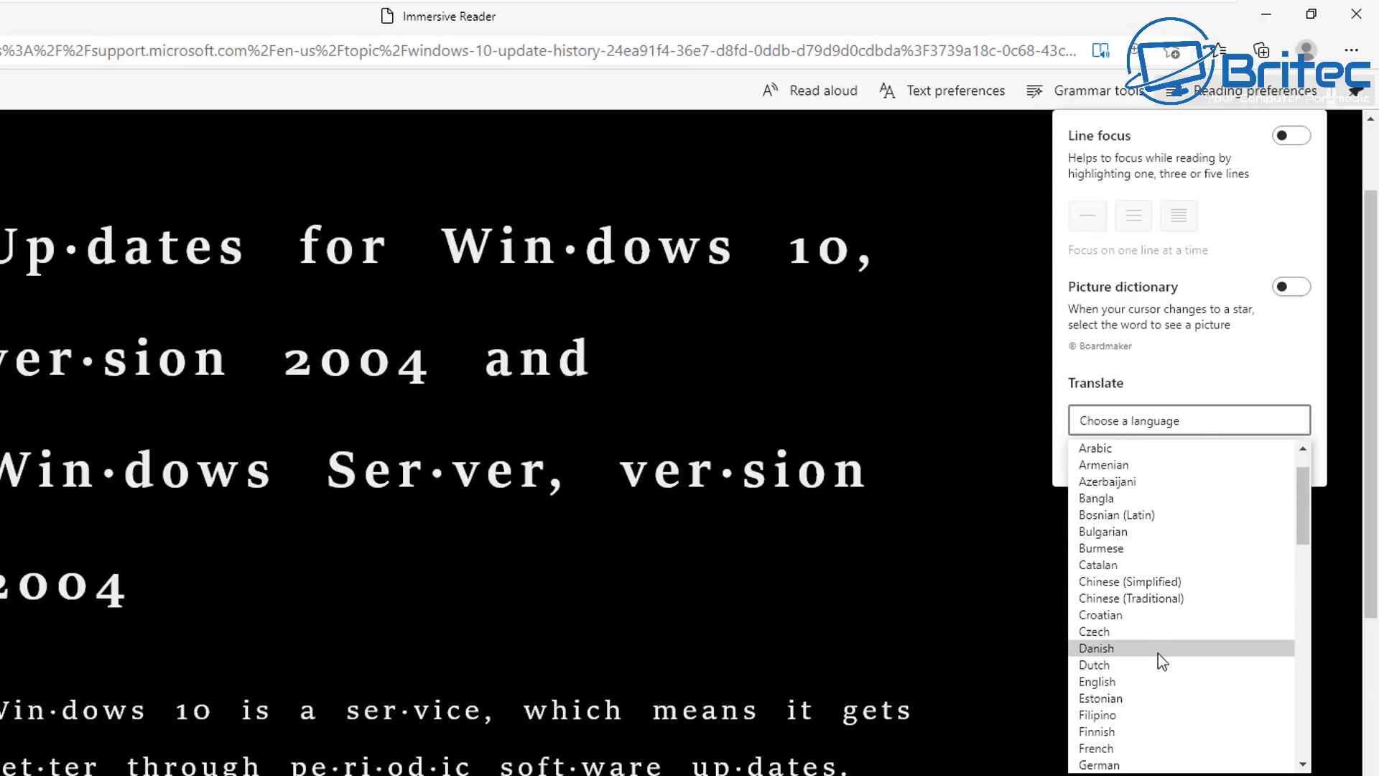
scroll(1157, 653, down, 3)
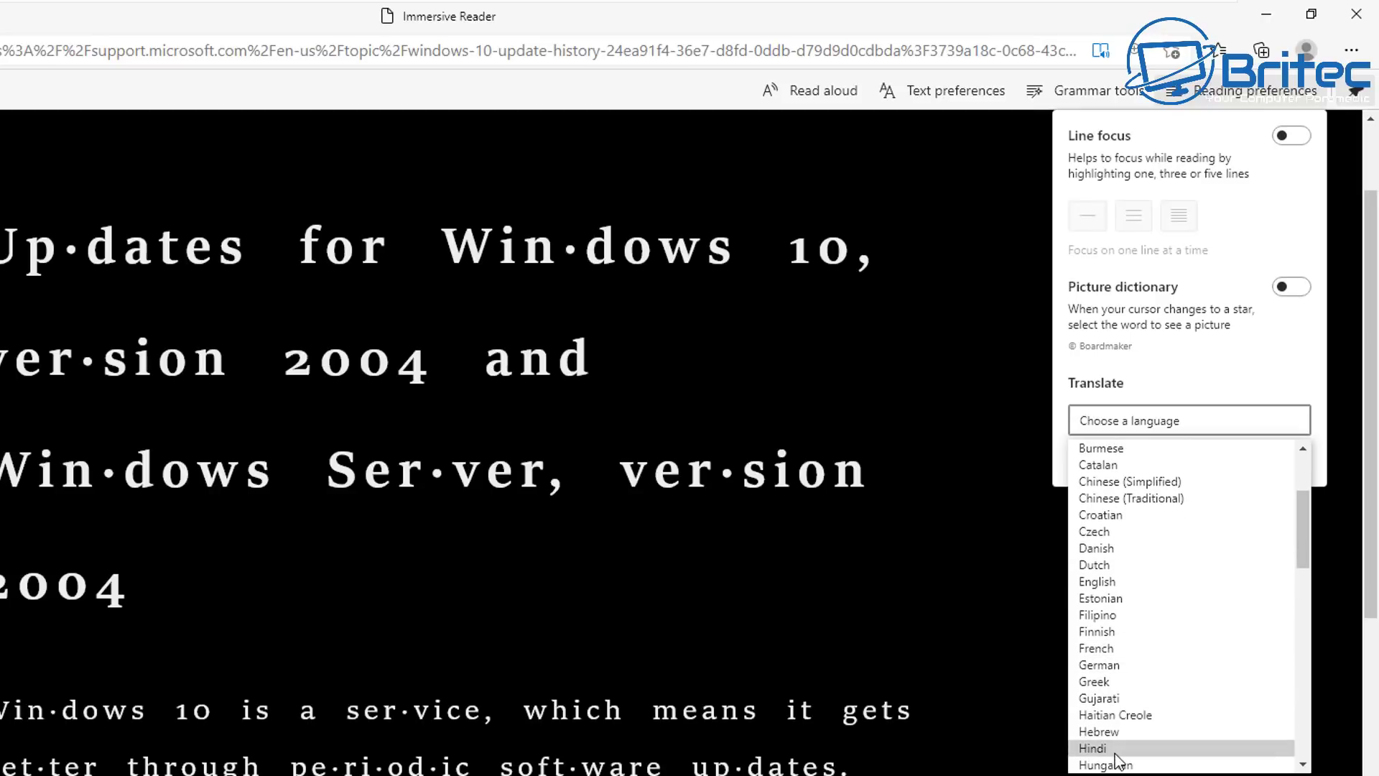
click(1153, 742)
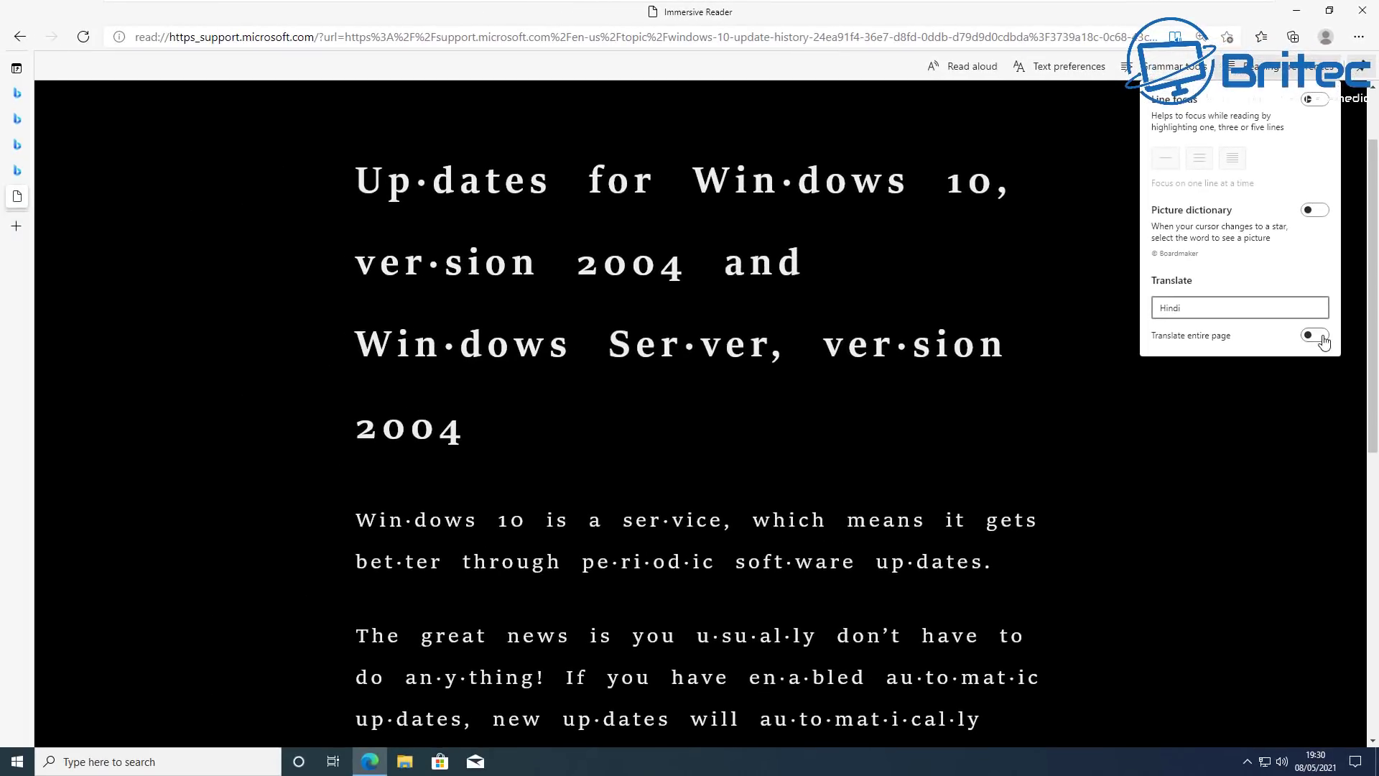
click(1316, 335)
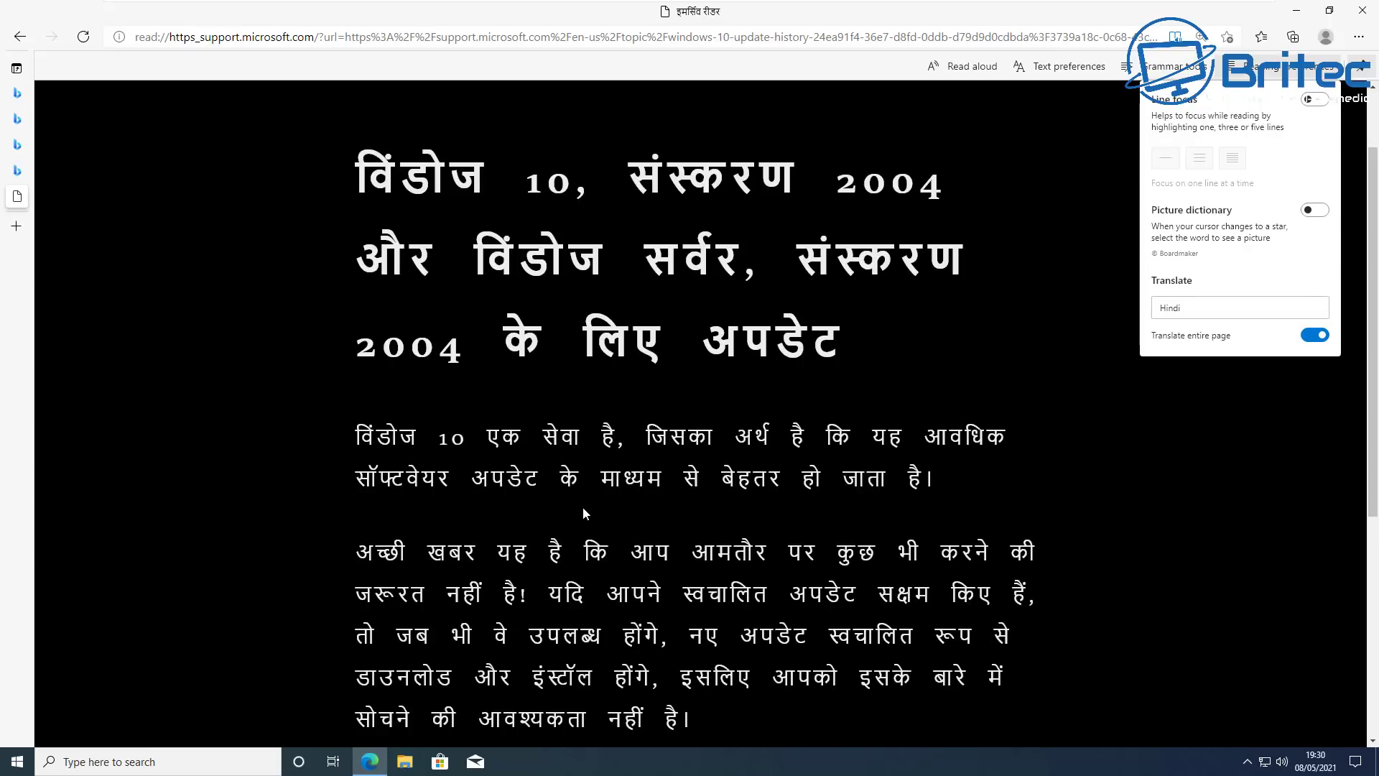
click(964, 67)
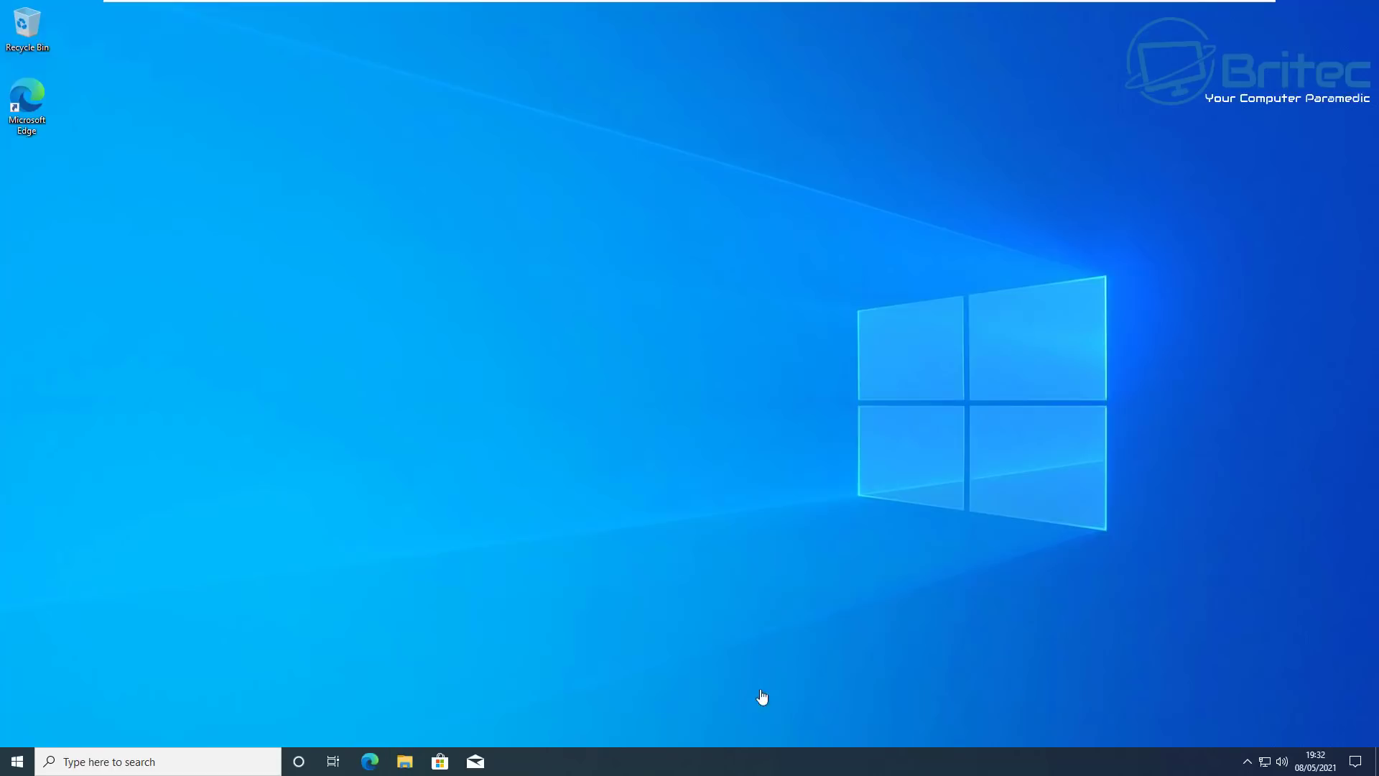
Launch Microsoft Edge from the desktop and open its Privacy, search, and services settings.
click(370, 762)
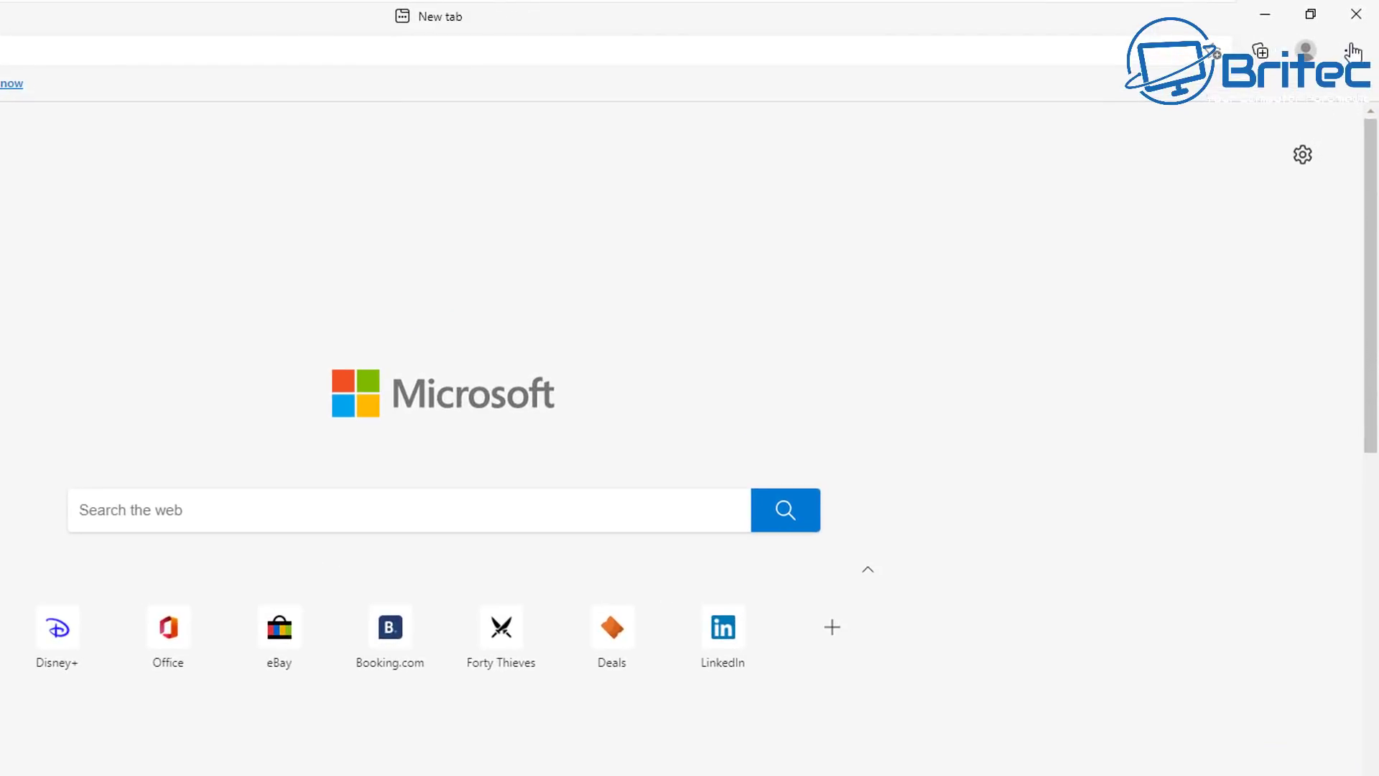
click(1351, 50)
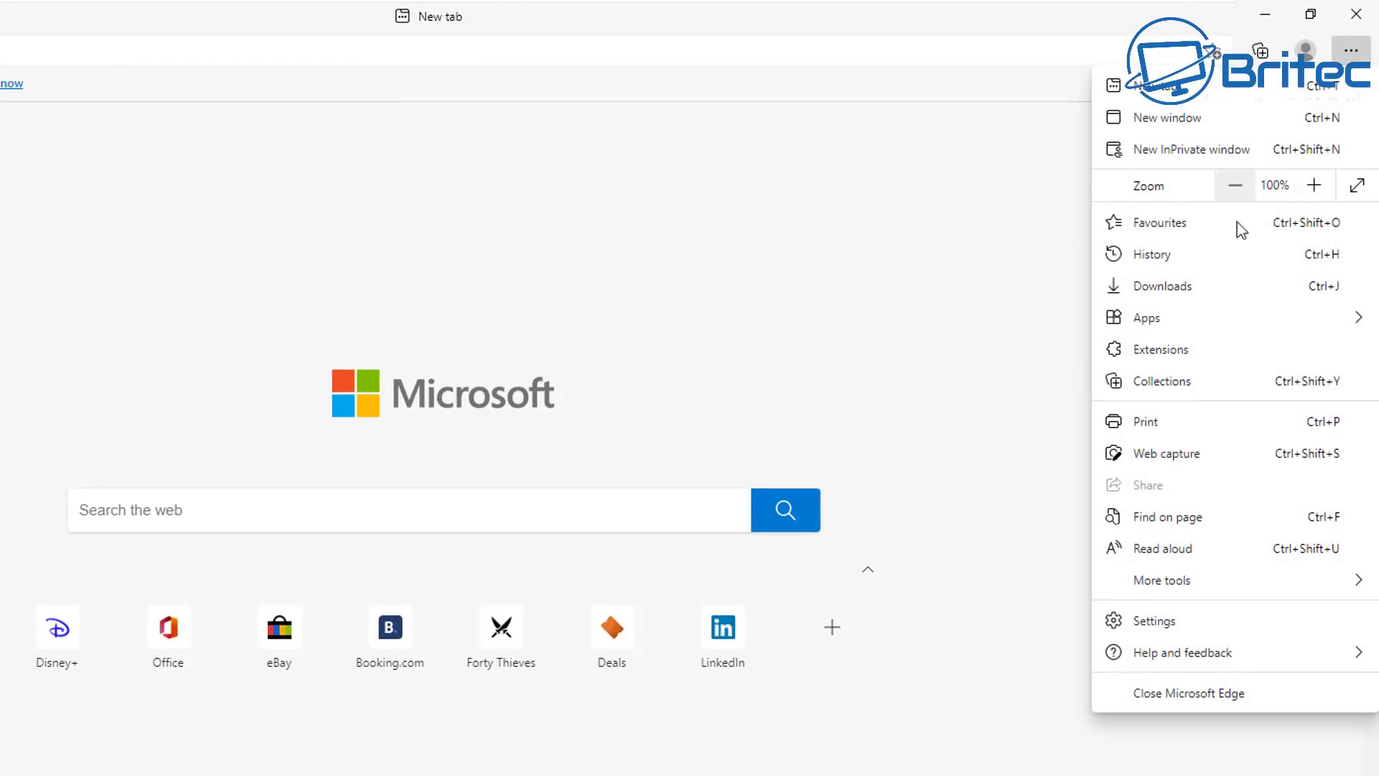
click(1209, 619)
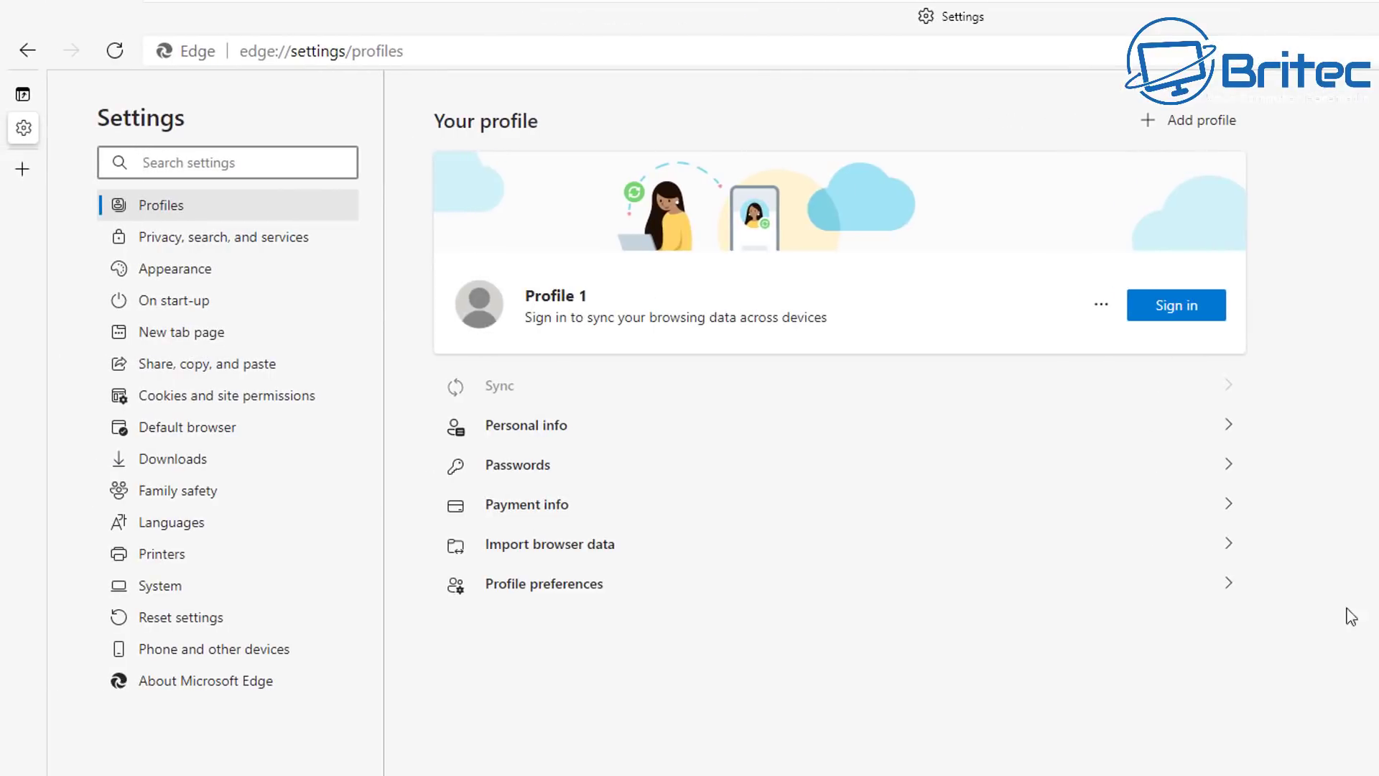
click(177, 248)
Set the secure DNS lookup to a chosen service provider and pick Cloudflare (1.1.1.1).
scroll(740, 715, down, 6)
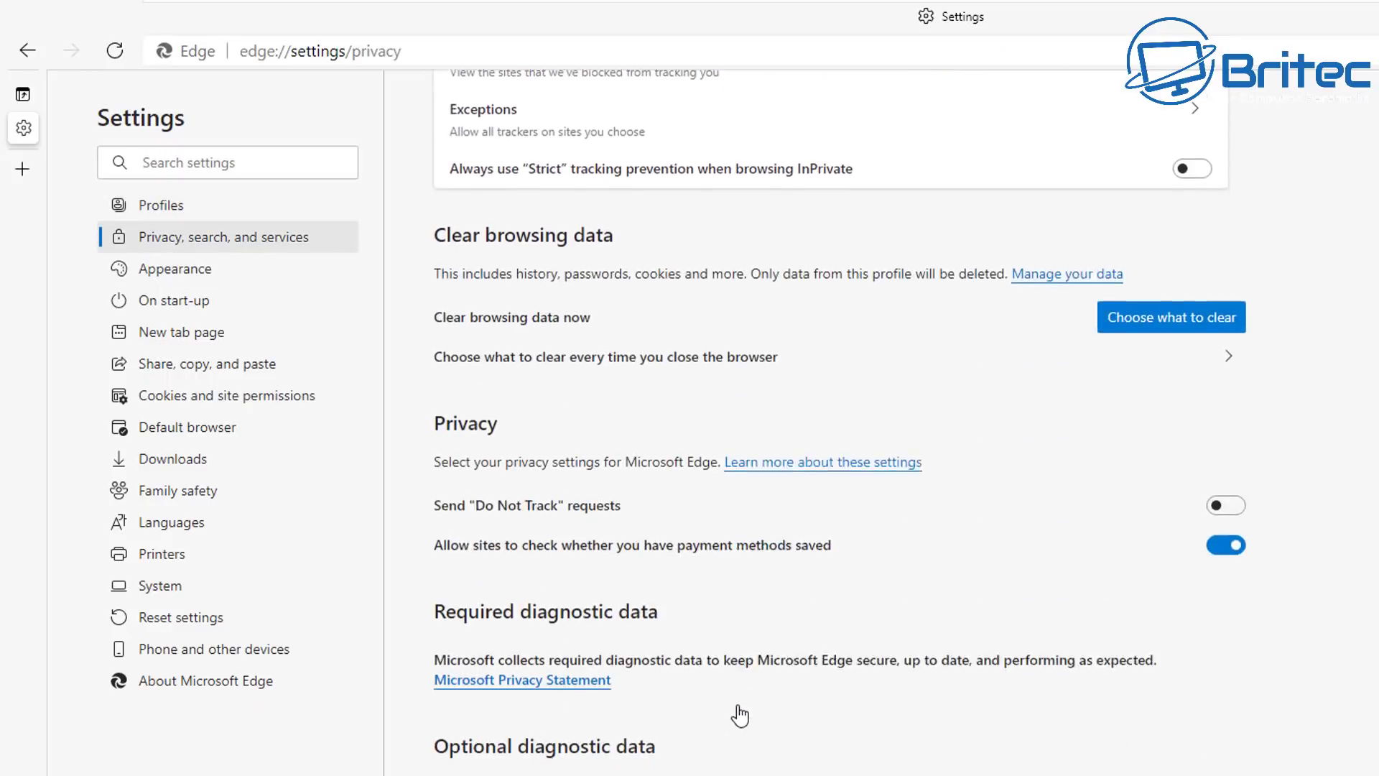
scroll(740, 714, down, 3)
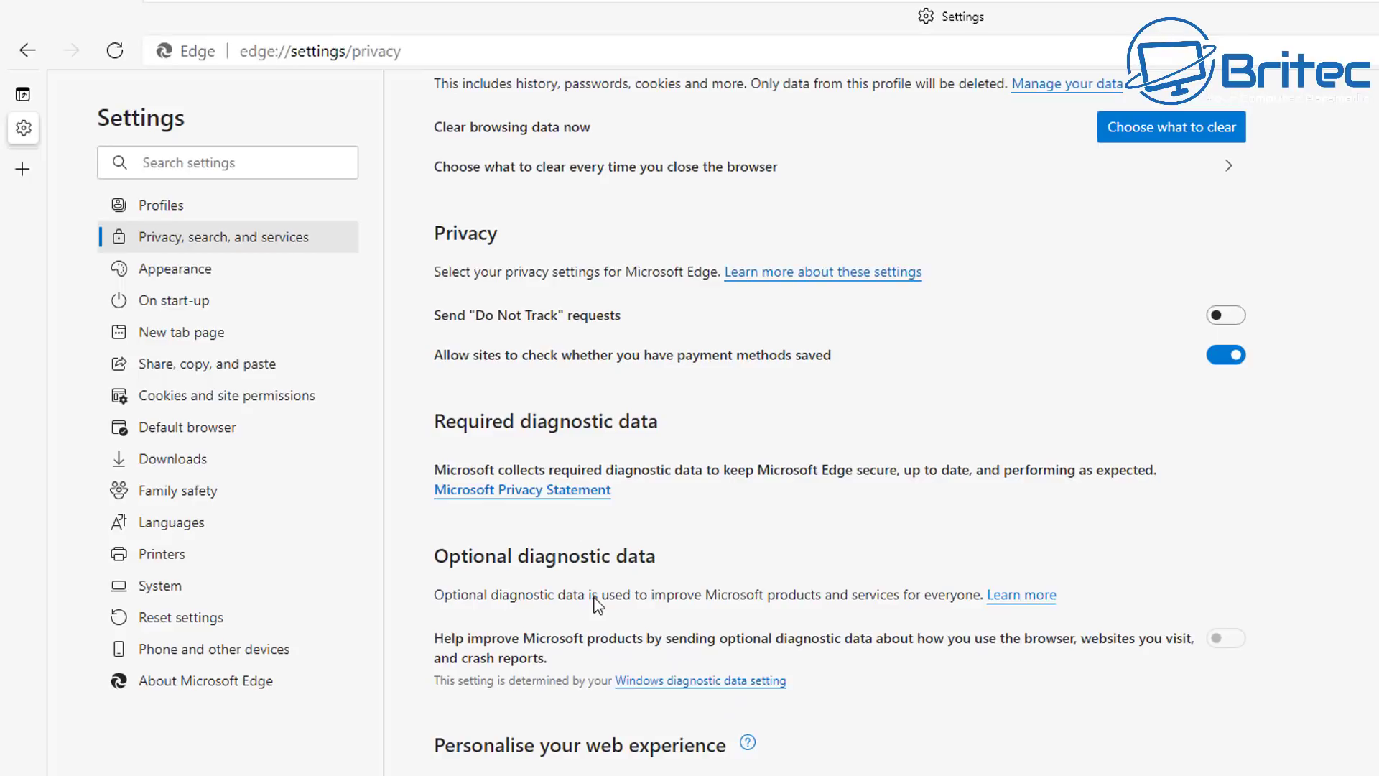
scroll(573, 617, down, 4)
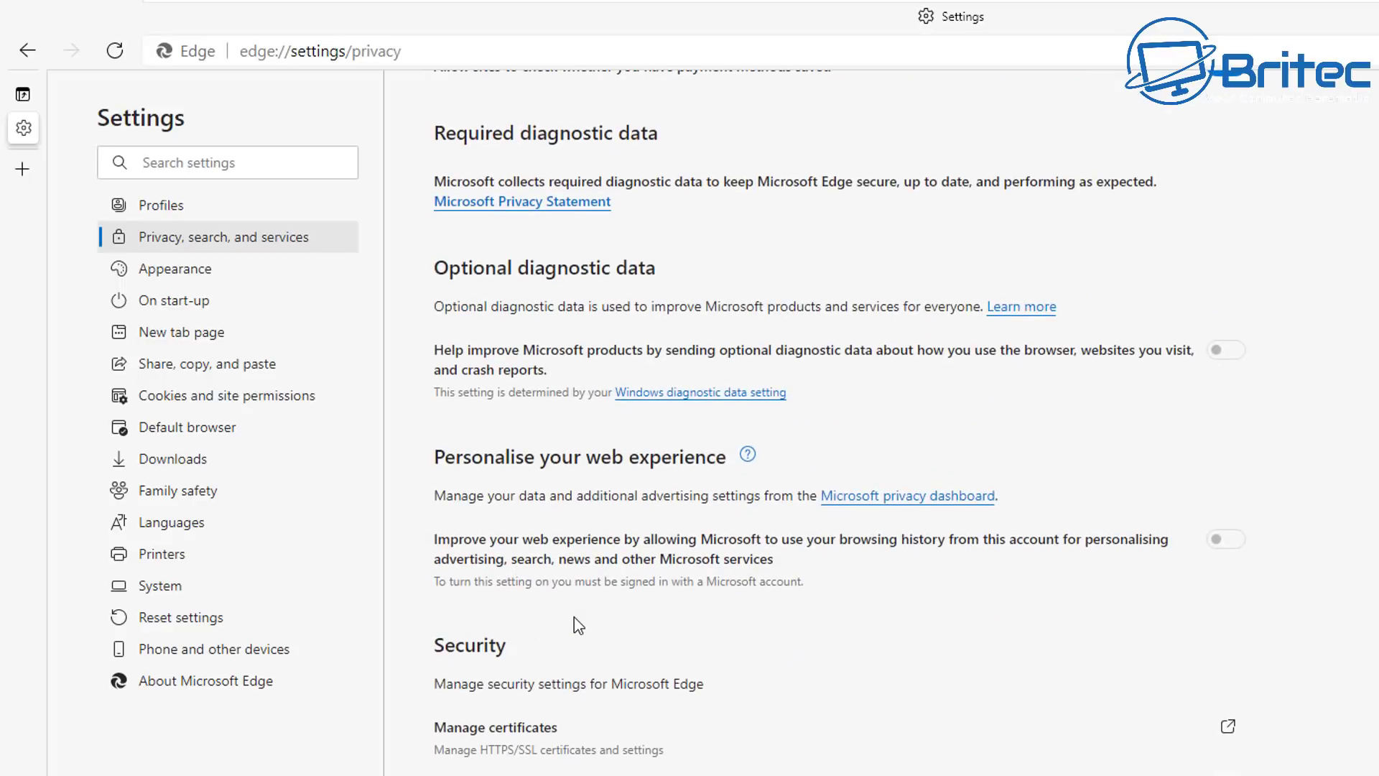
scroll(578, 623, down, 4)
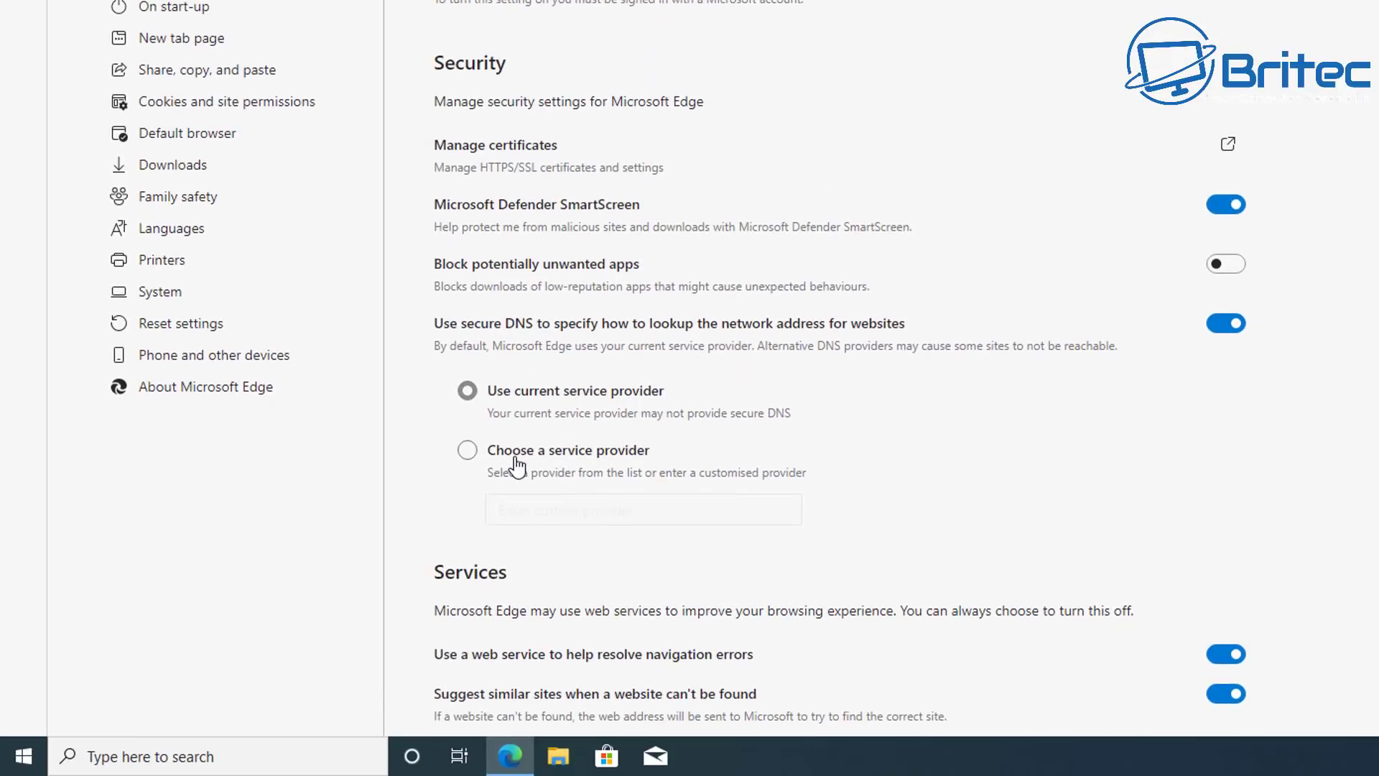
click(469, 451)
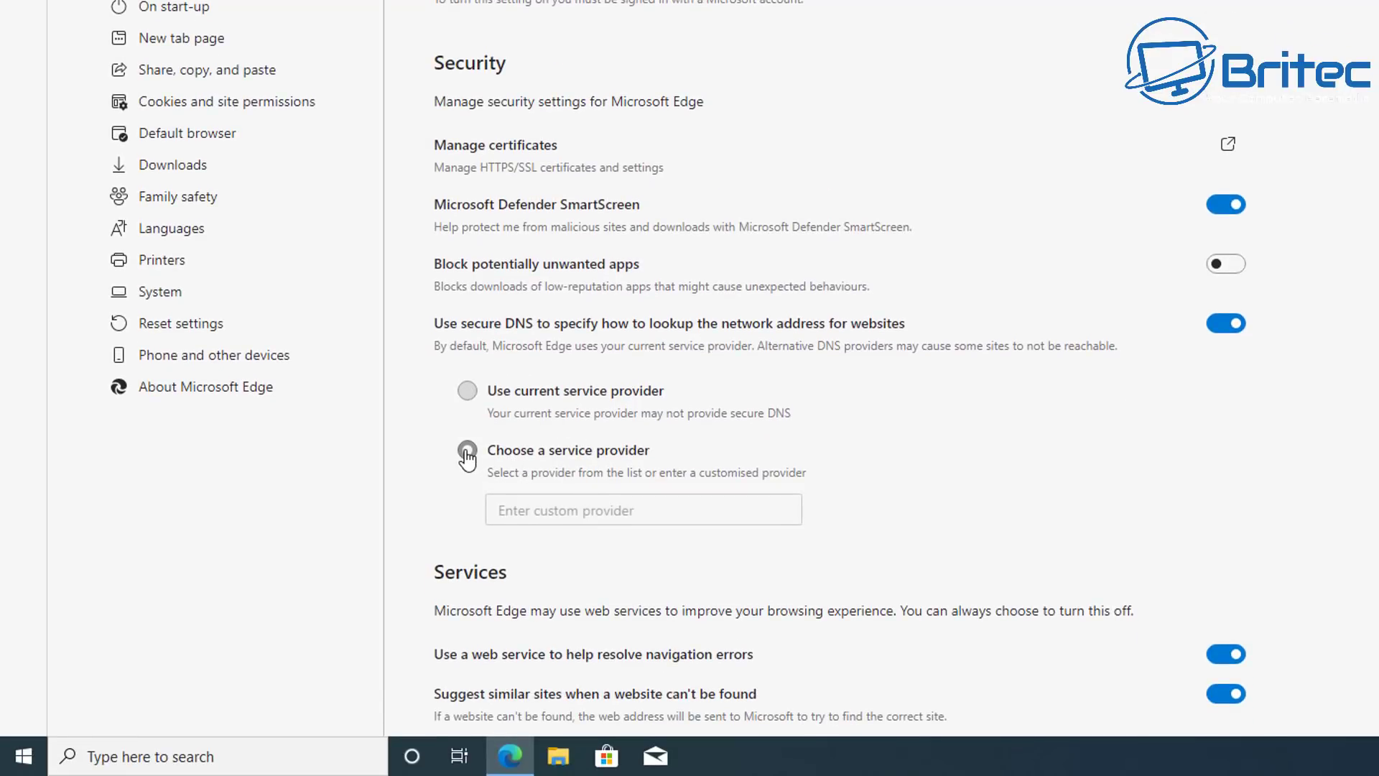
click(563, 510)
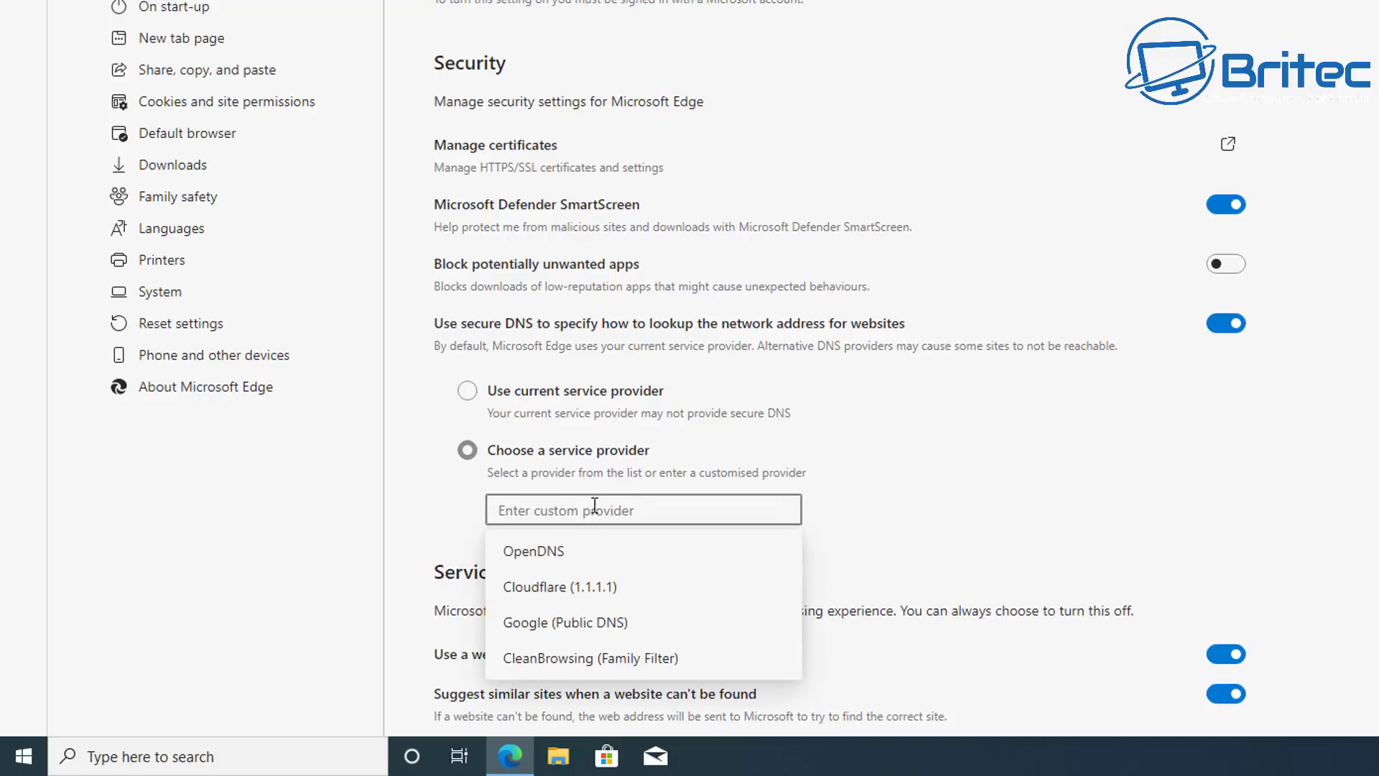
click(508, 587)
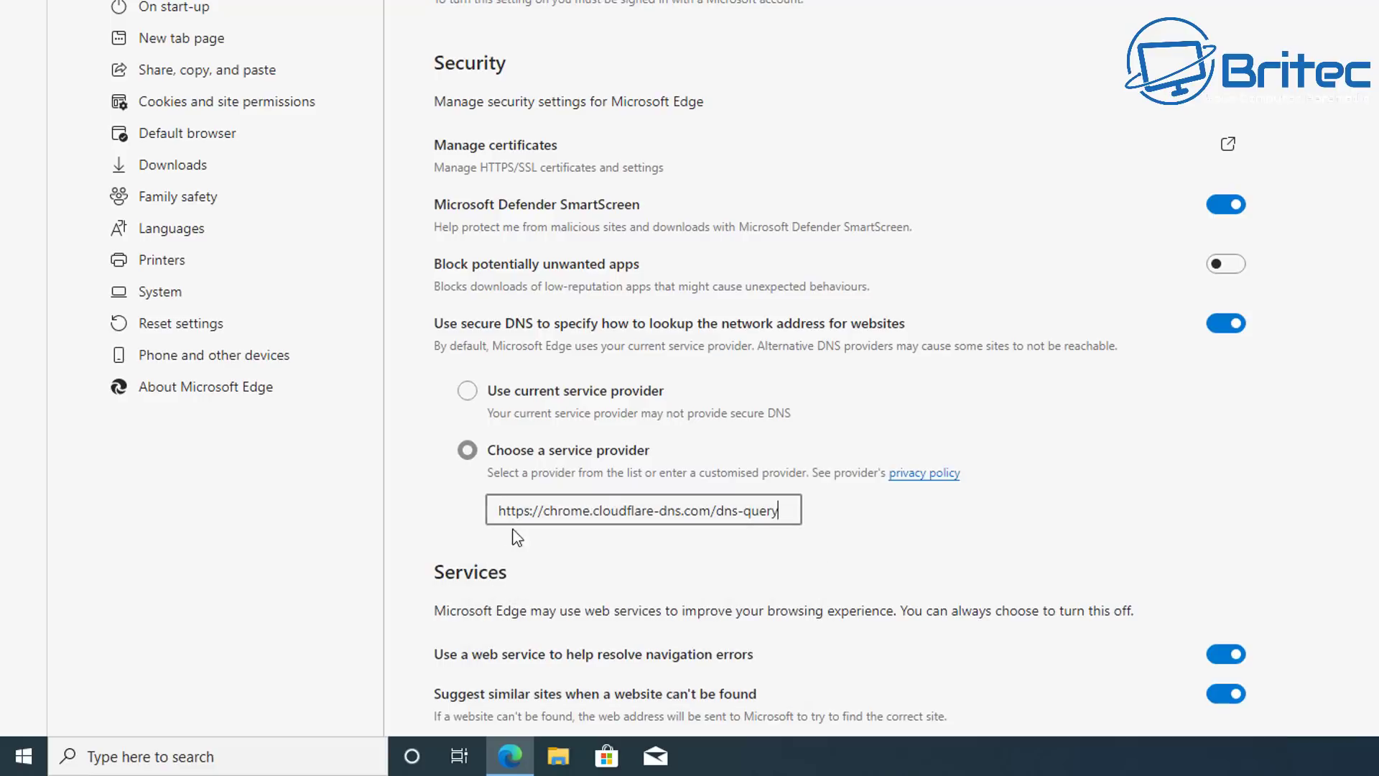
Switch secure DNS to the current service provider and back to a chosen one, and pick CleanBrowsing (Family Filter).
scroll(1071, 562, down, 3)
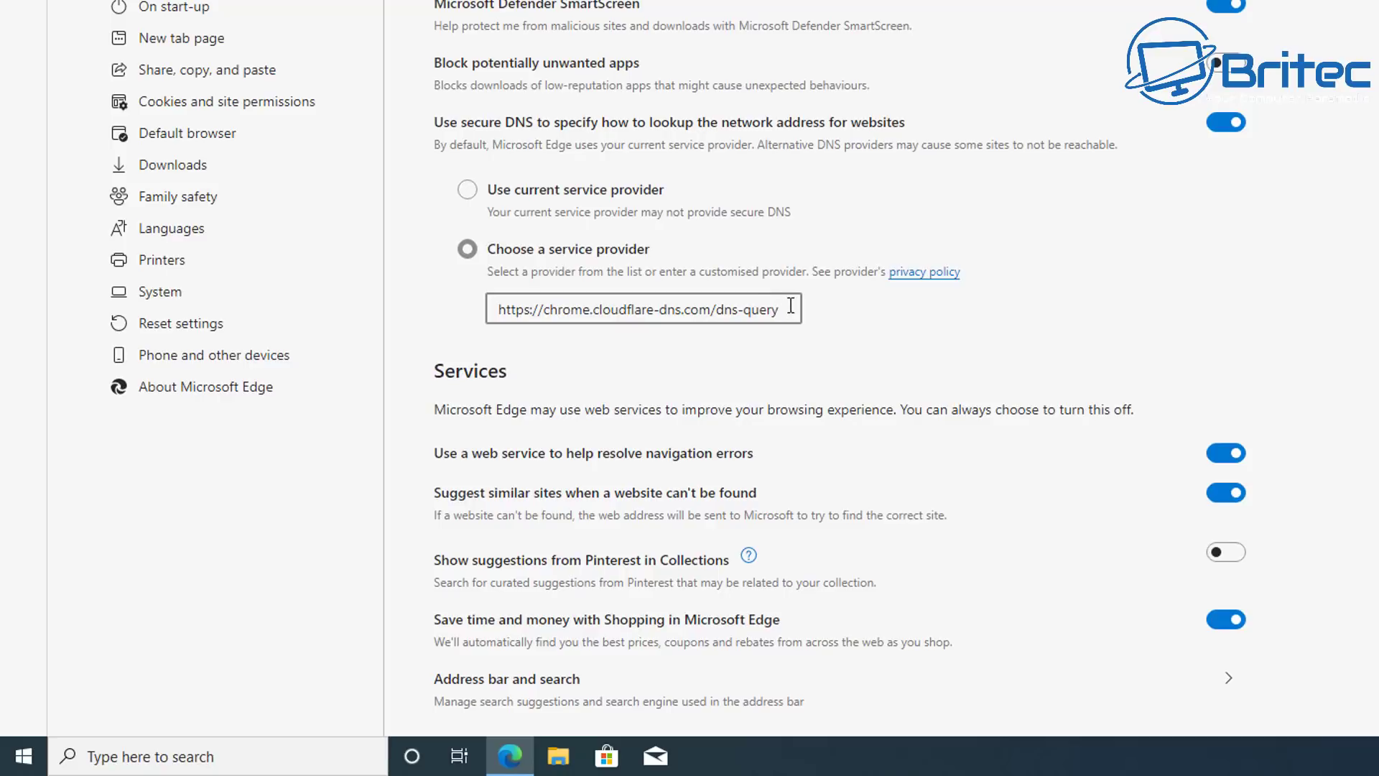
click(467, 191)
click(467, 249)
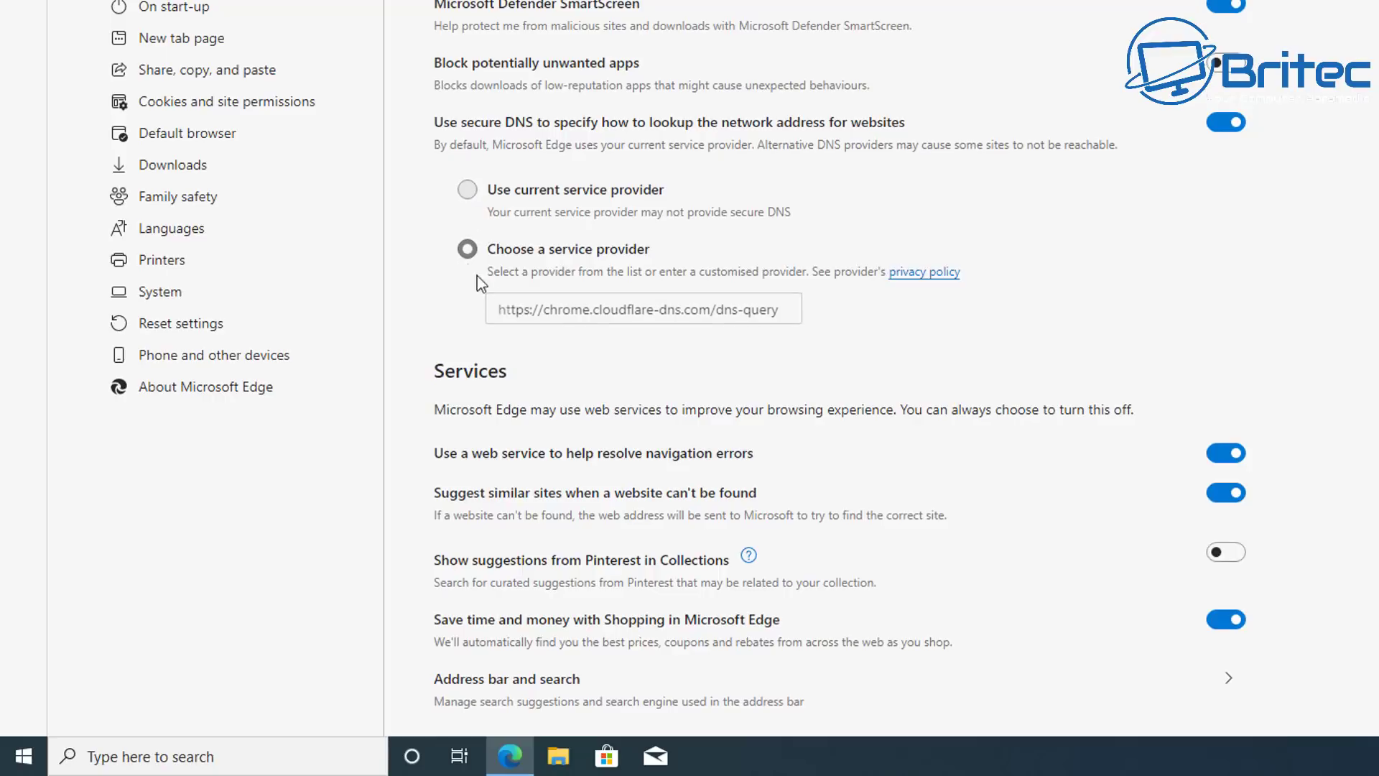
click(607, 309)
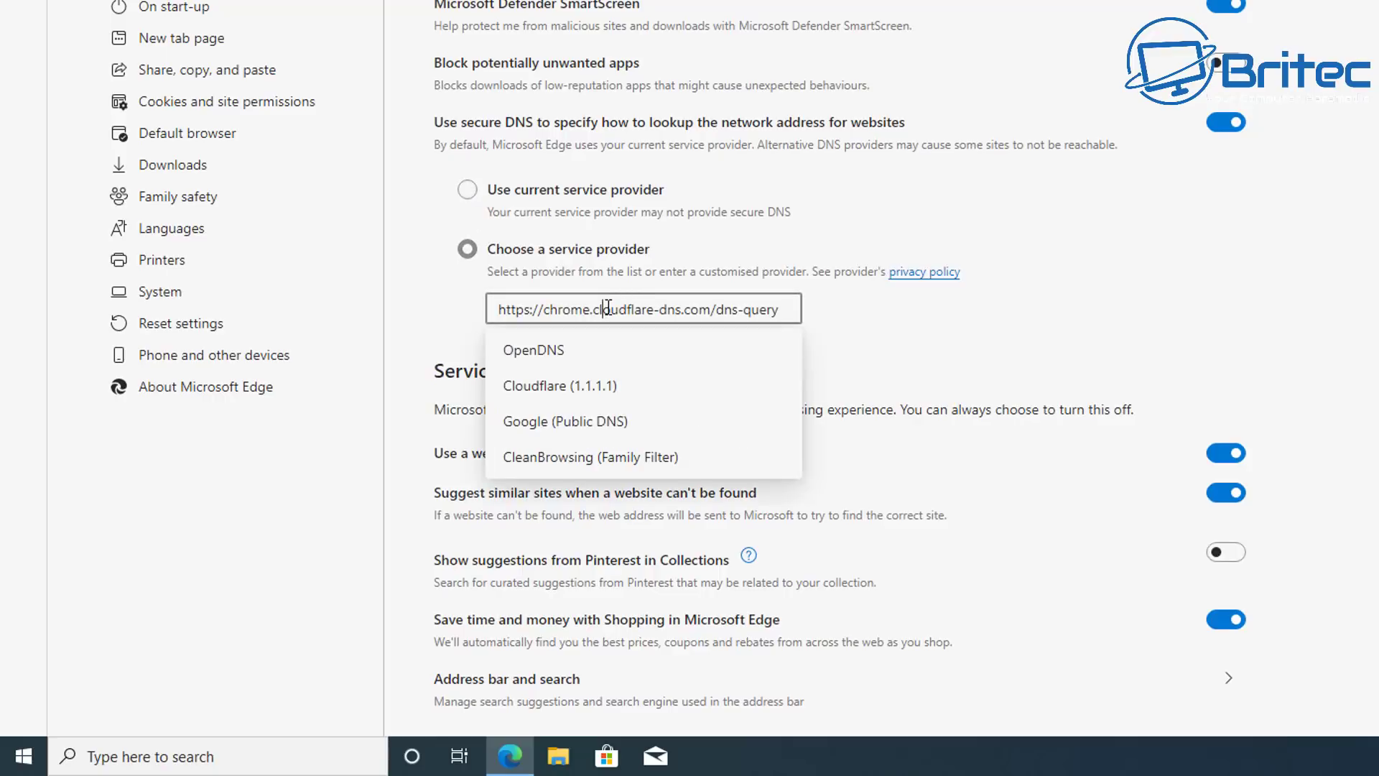
click(577, 460)
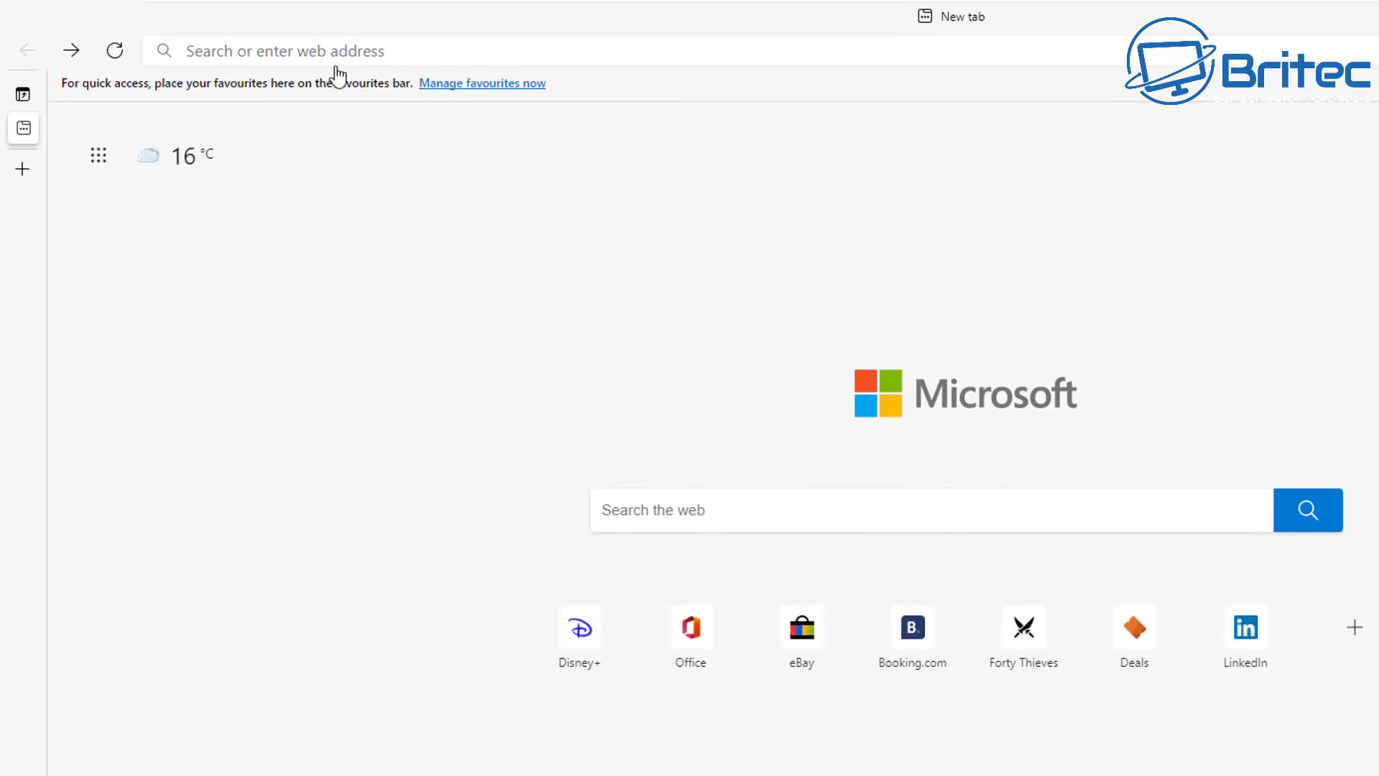
Enter a website's address in the new tab and load it.
click(302, 51)
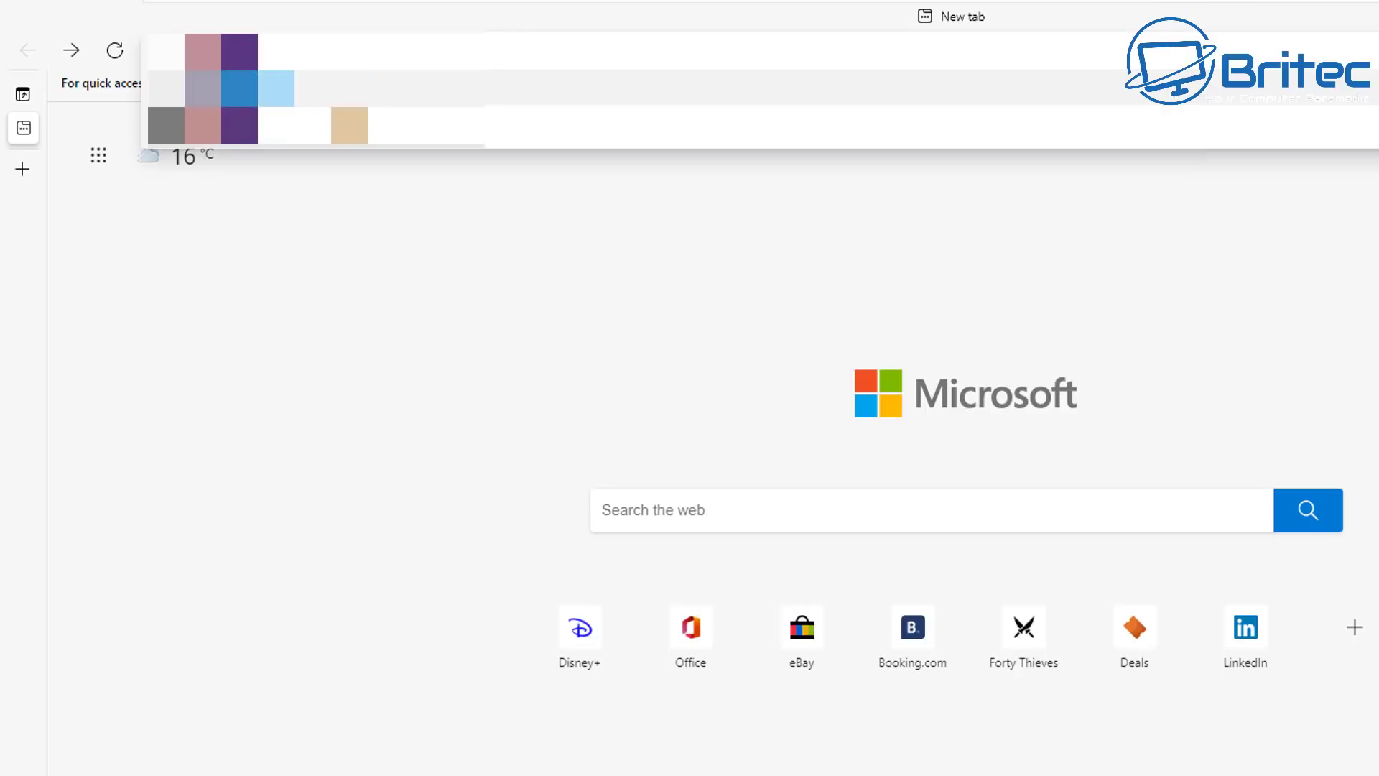
key(Return)
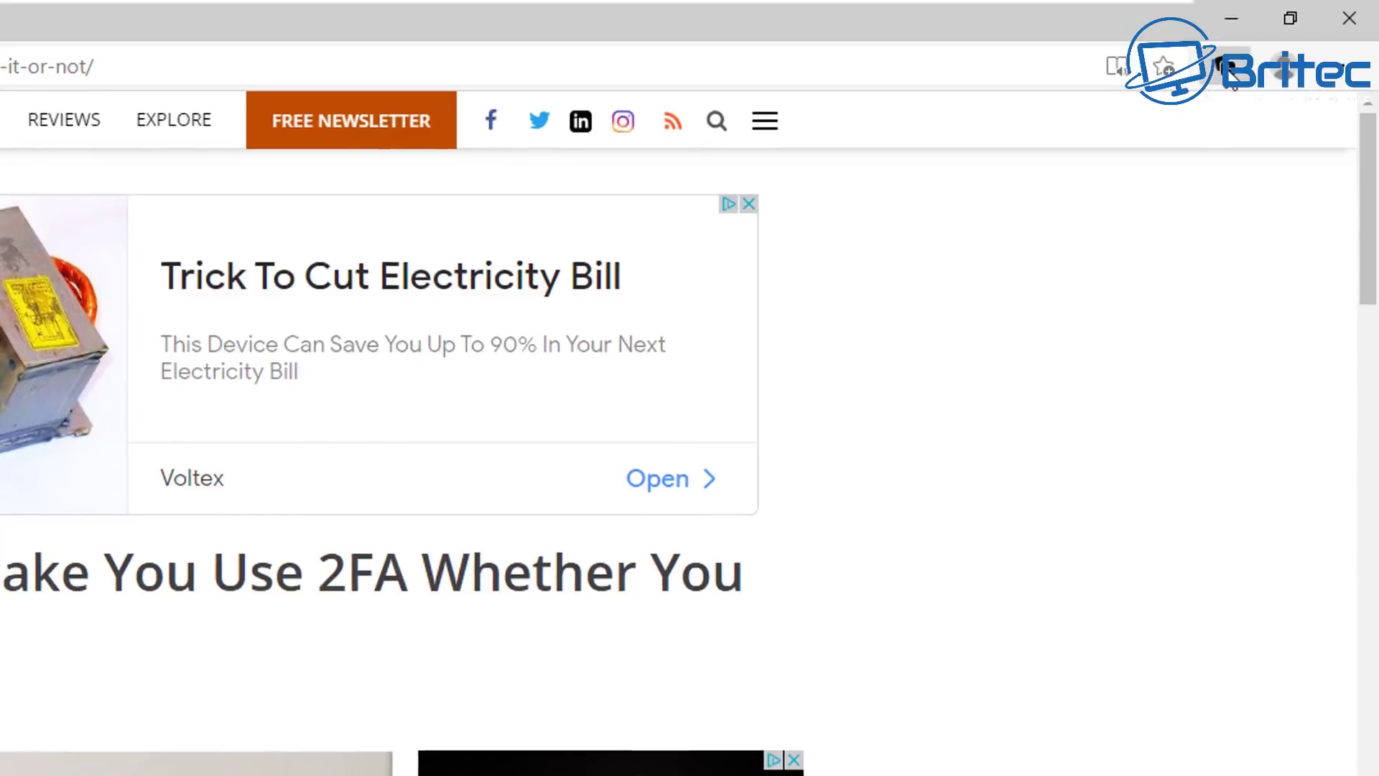
Open Collections and go through its introduction, declining the Pinterest suggestions.
click(1229, 70)
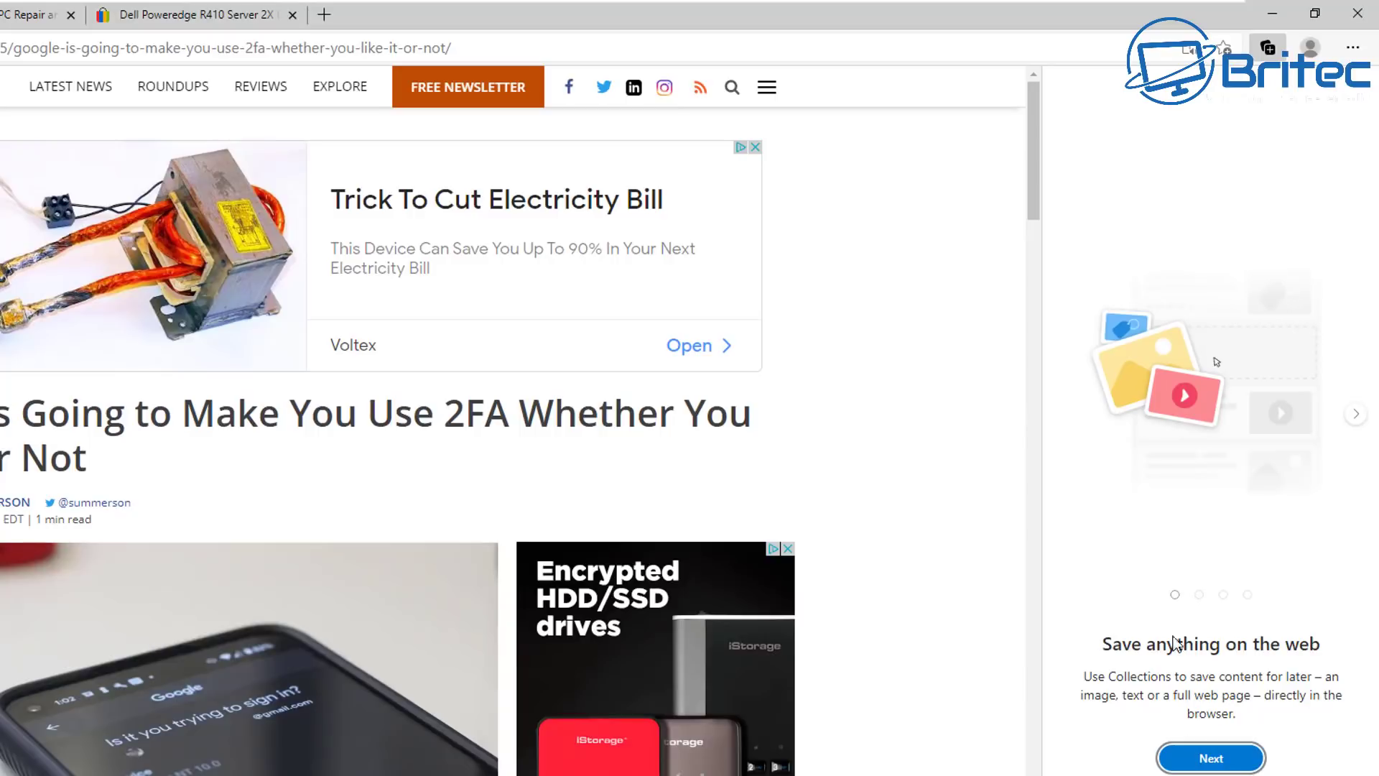
click(1214, 759)
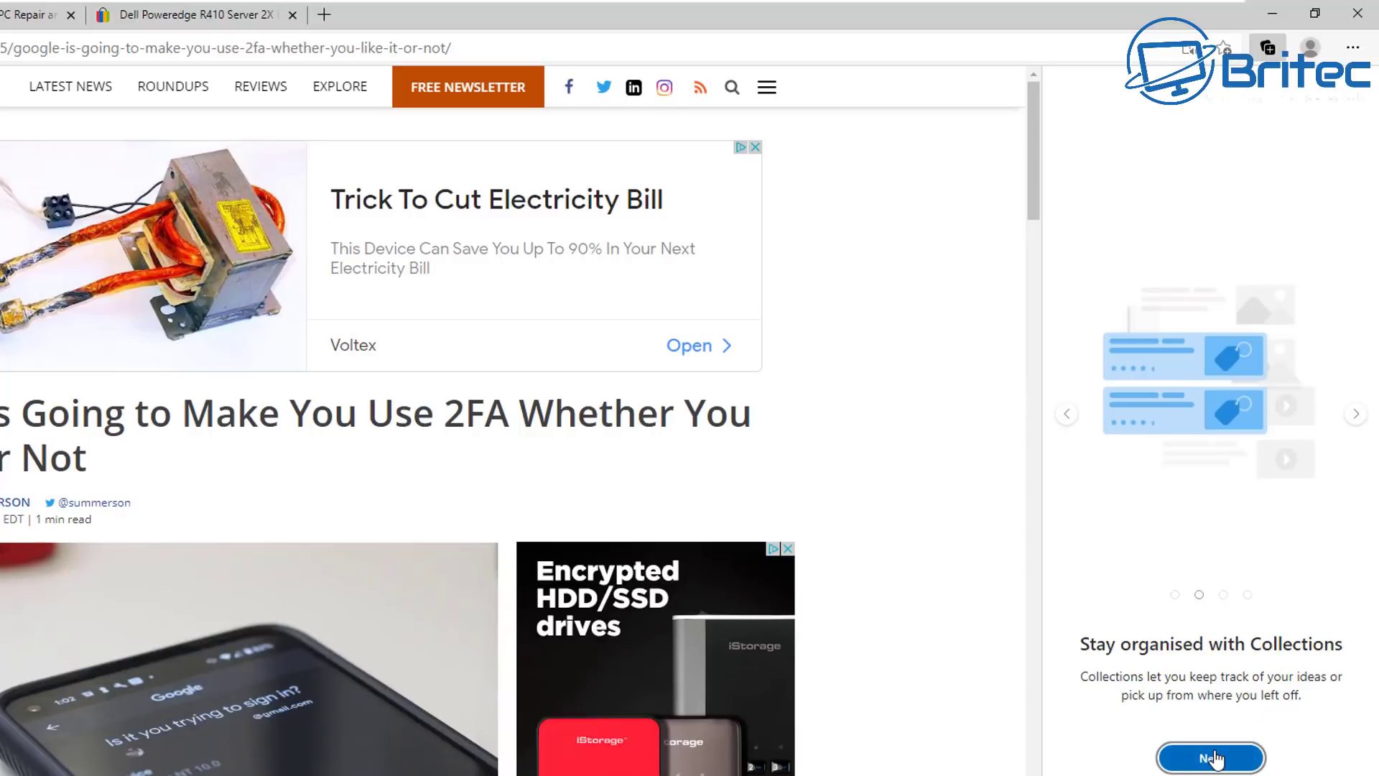
click(1214, 760)
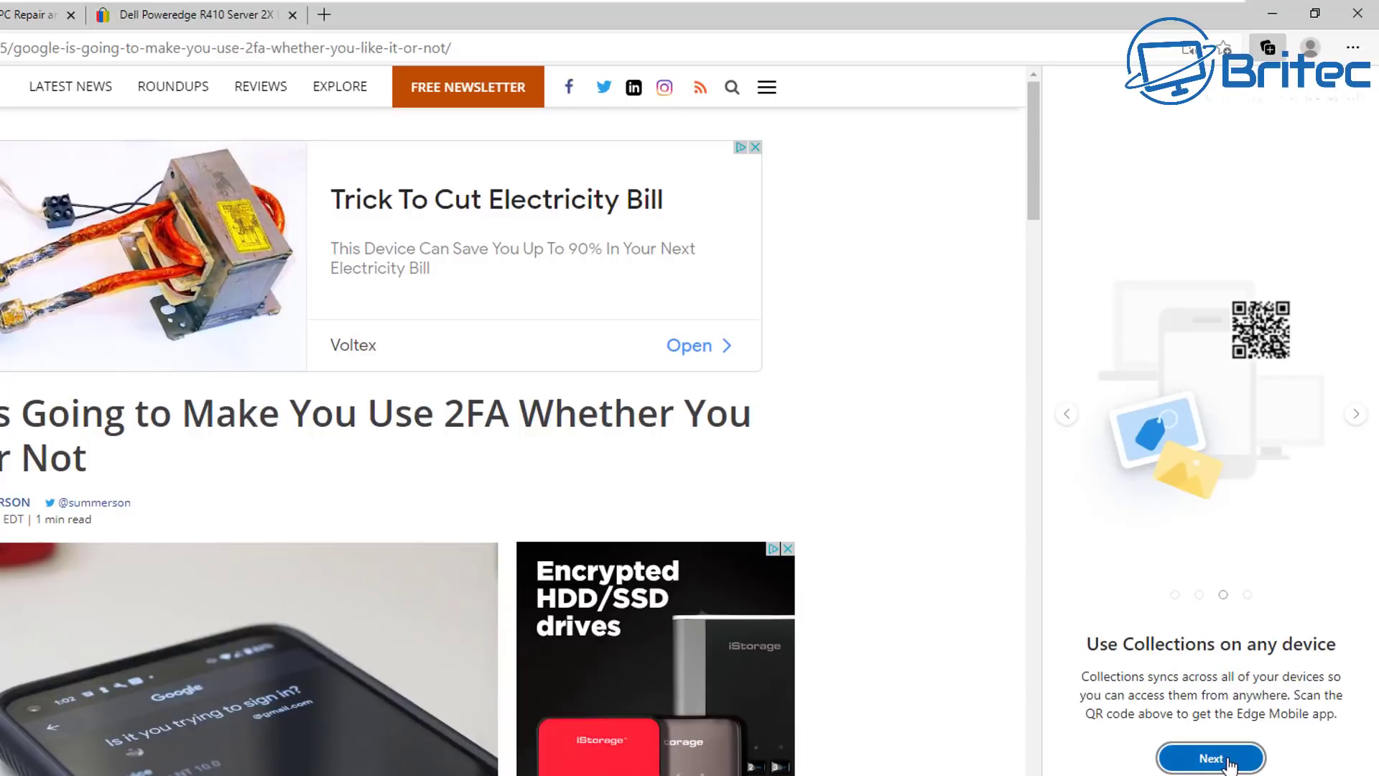
click(1231, 761)
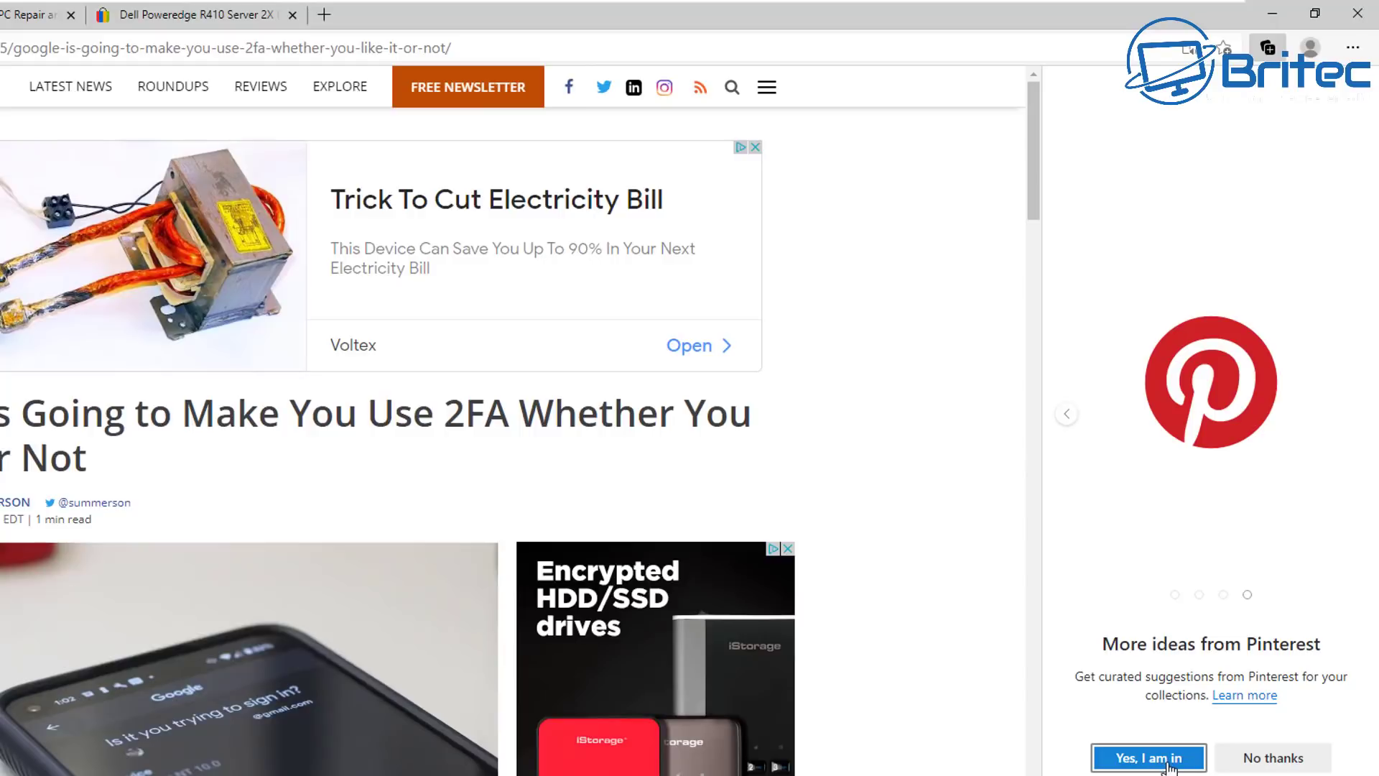
click(1245, 760)
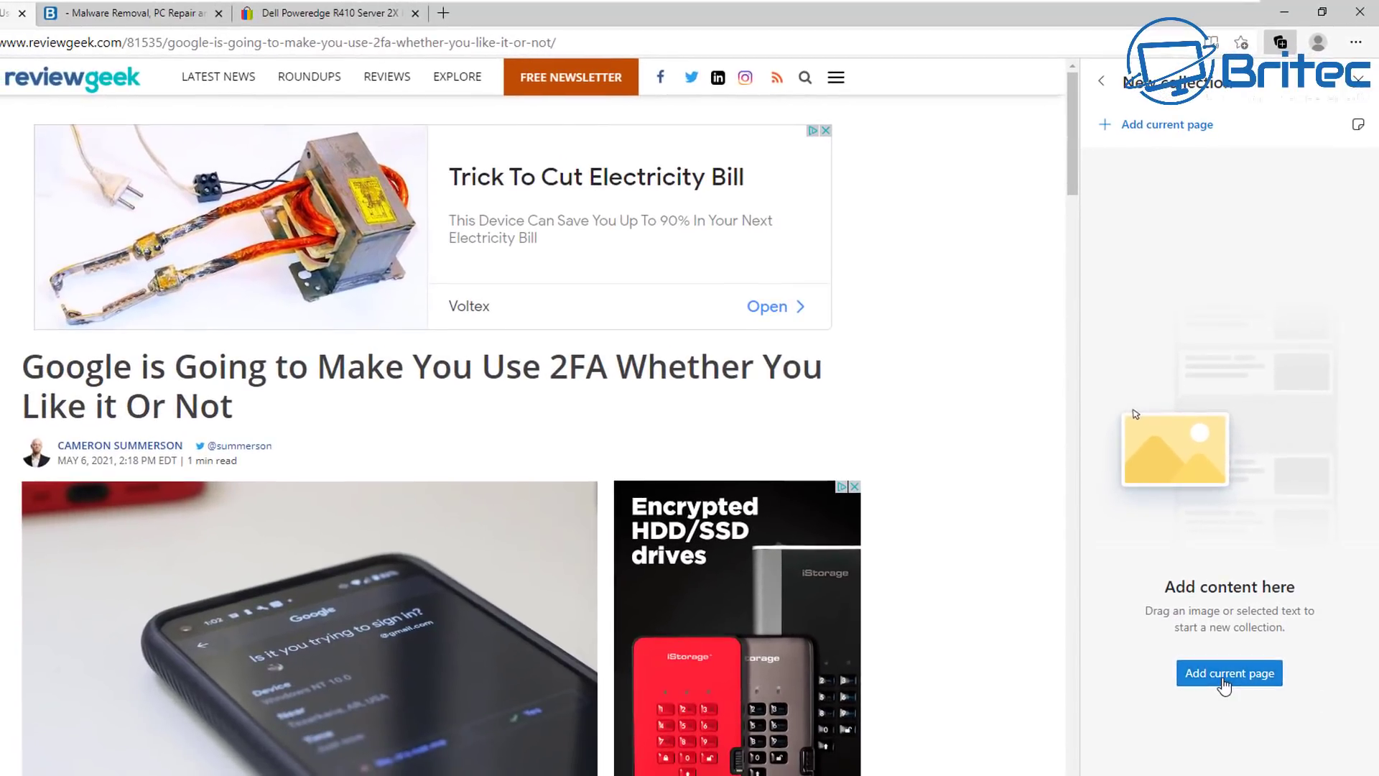
Add the open Review Geek article to the new collection and attach the note "Get shopping at 12pm".
click(1225, 680)
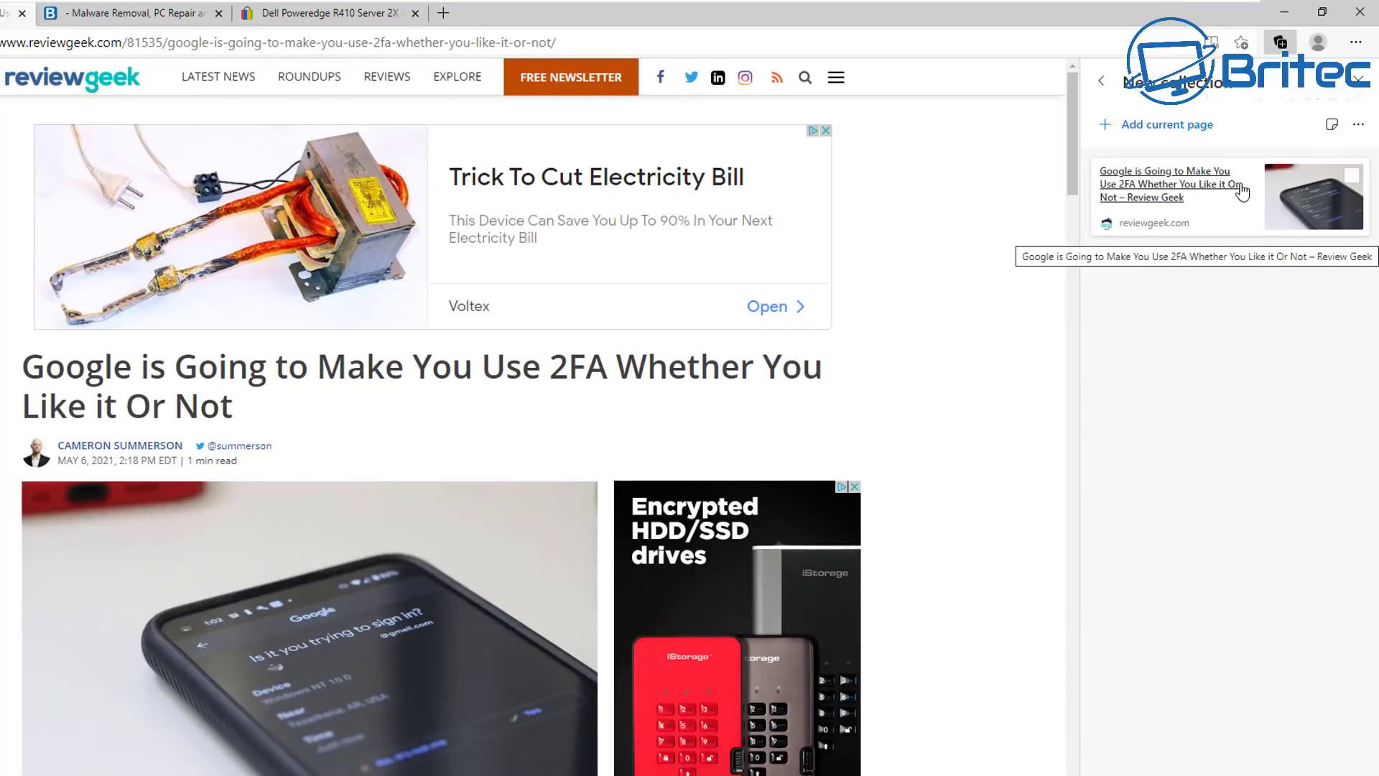
click(1333, 125)
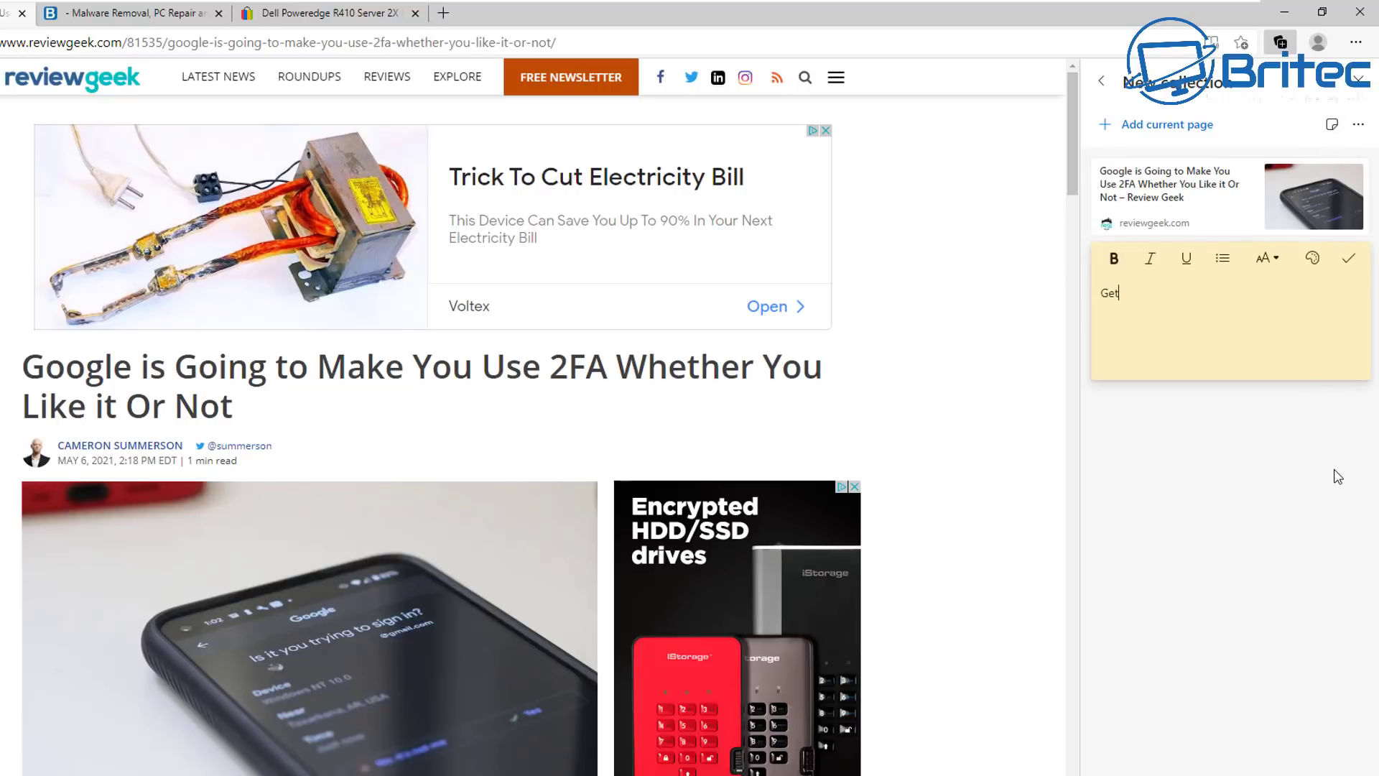
text(Get shopping at 12pm)
click(1348, 258)
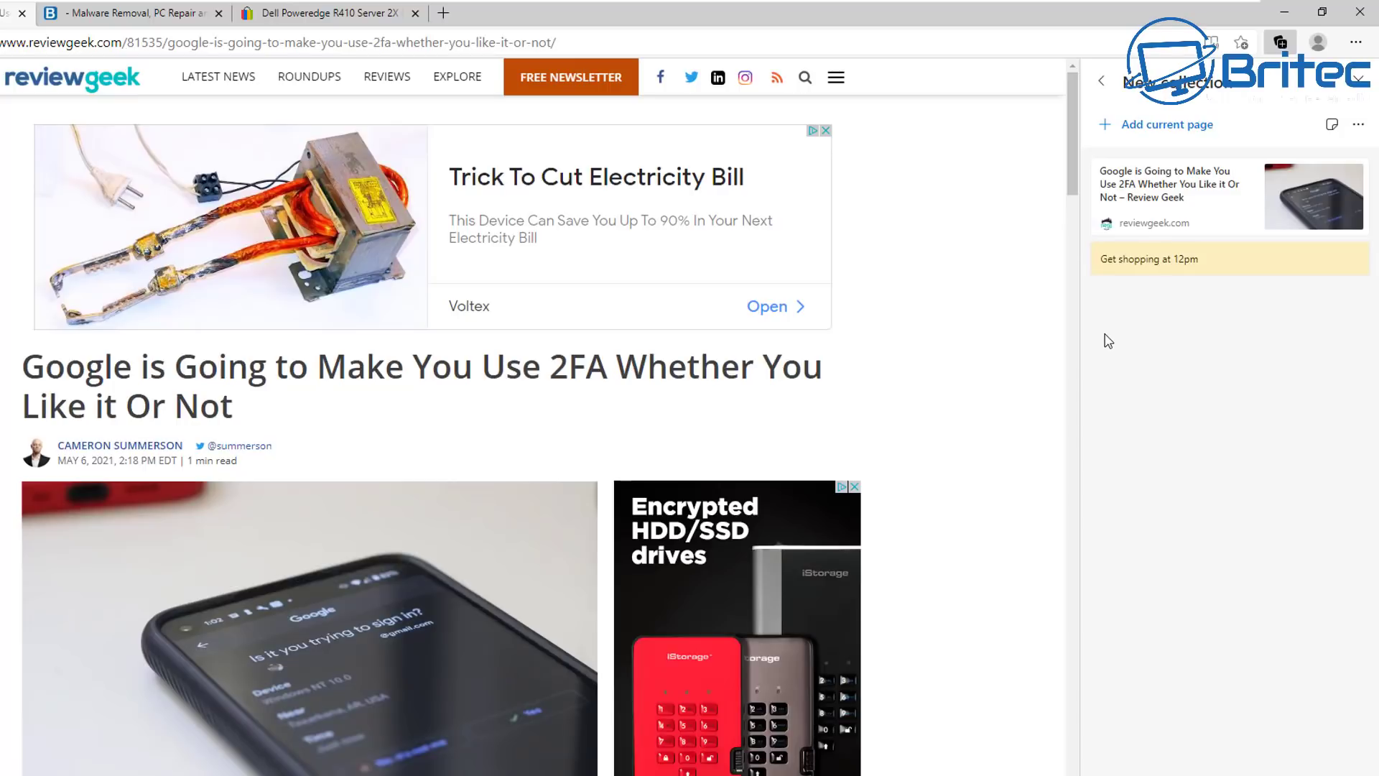
Add the article's phone photo and the IMOU Bullet 2E security camera video from the Britec site to the collection.
scroll(1045, 418, down, 5)
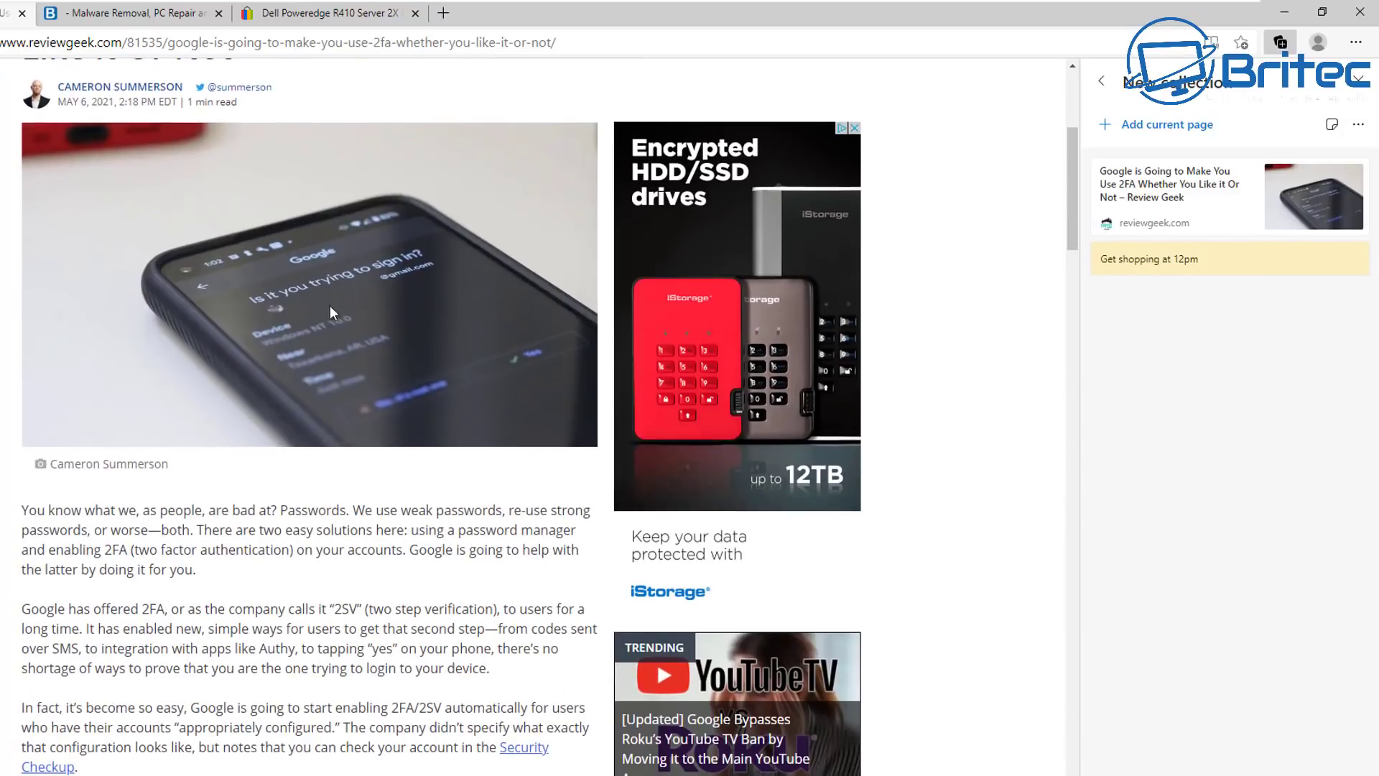
drag(313, 287, 1224, 388)
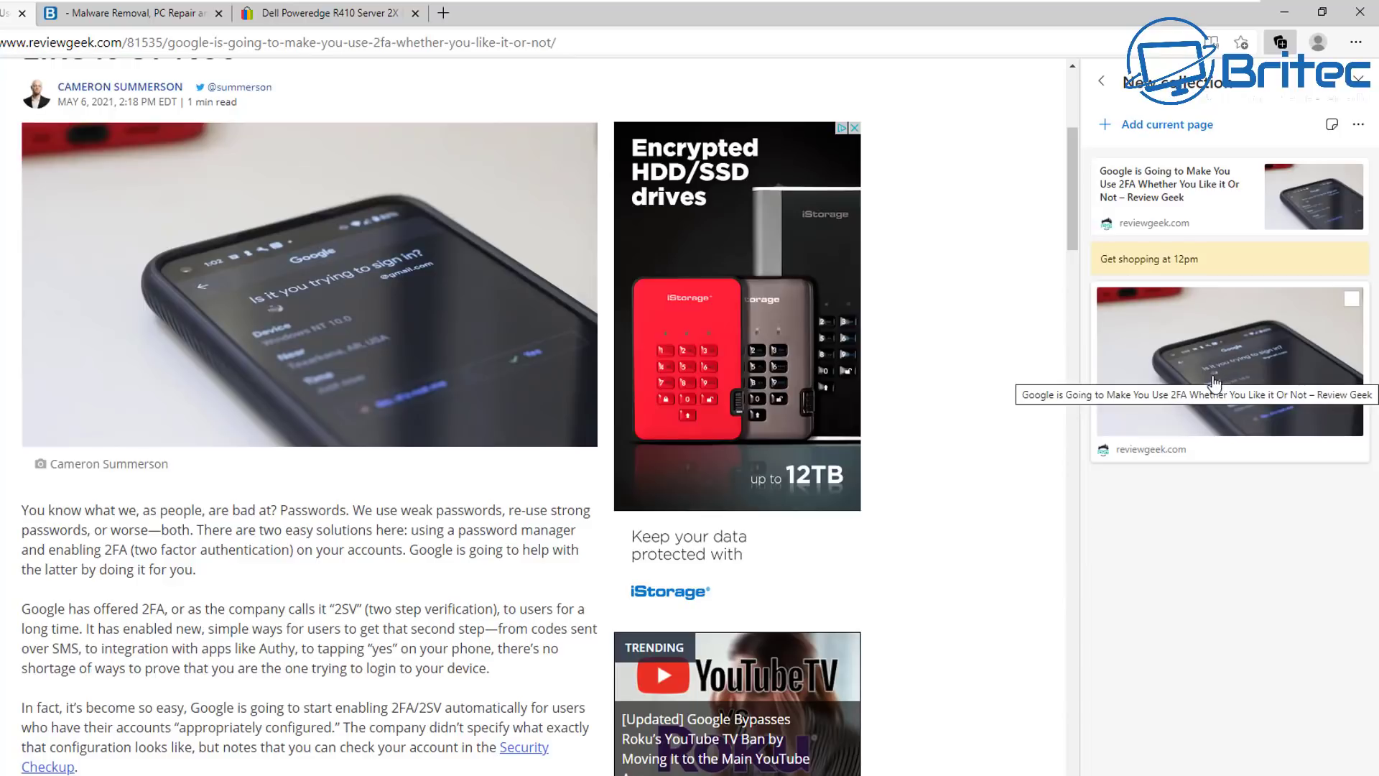
click(115, 13)
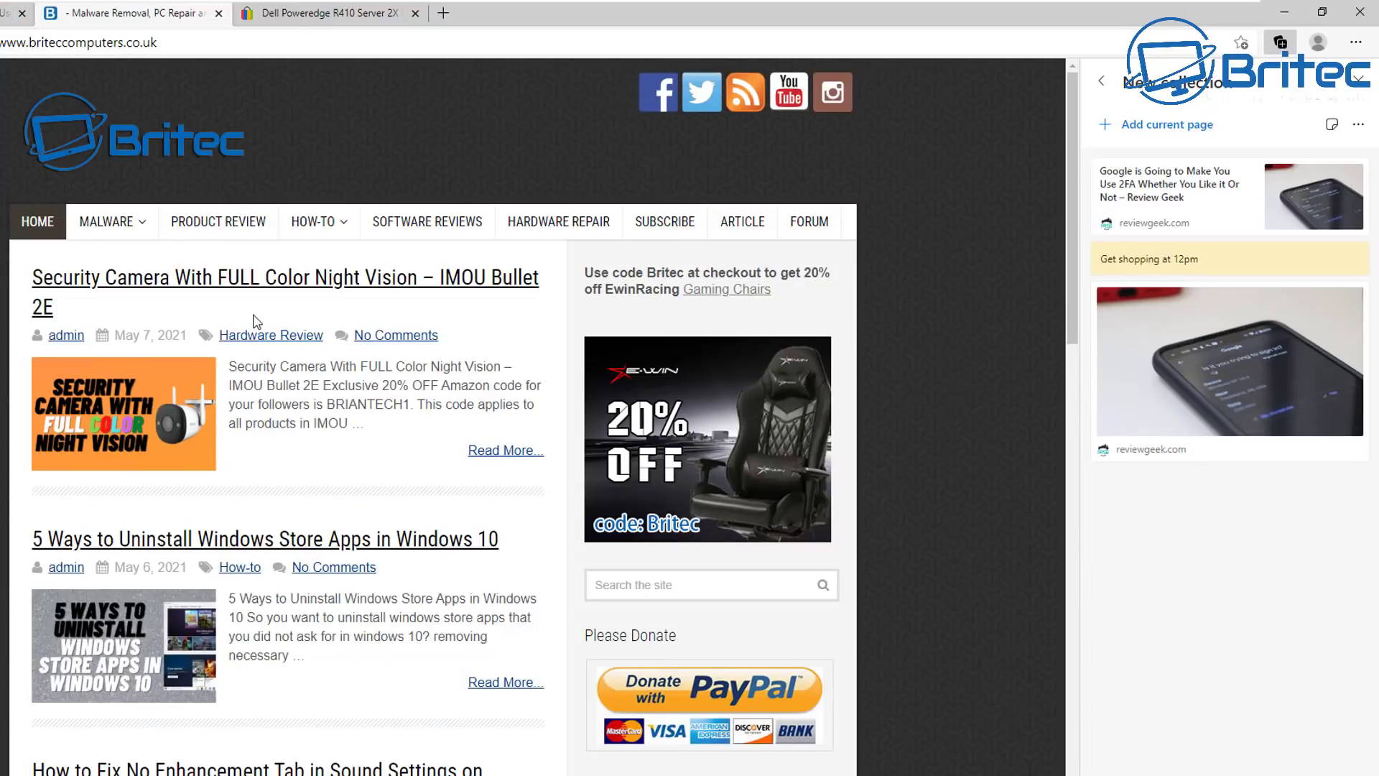
click(244, 287)
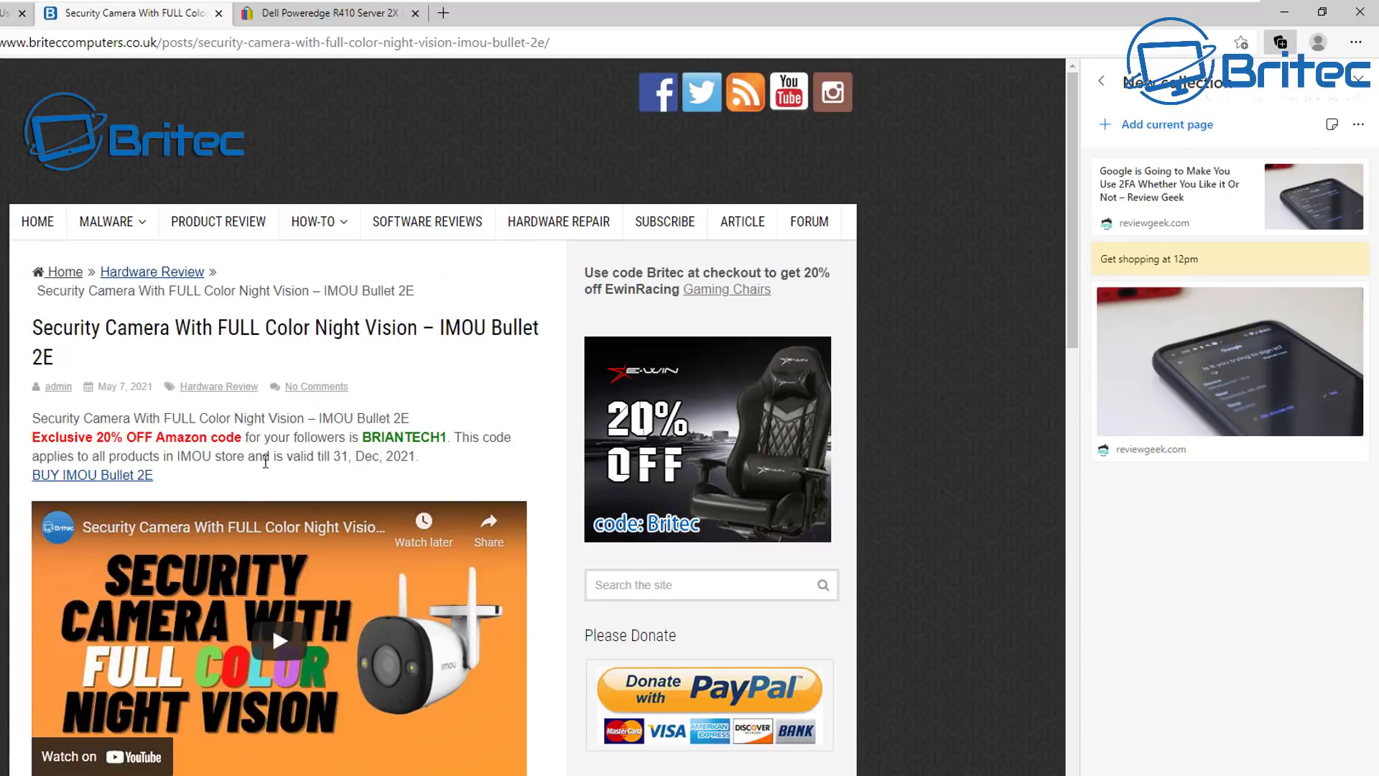
drag(223, 532, 1235, 559)
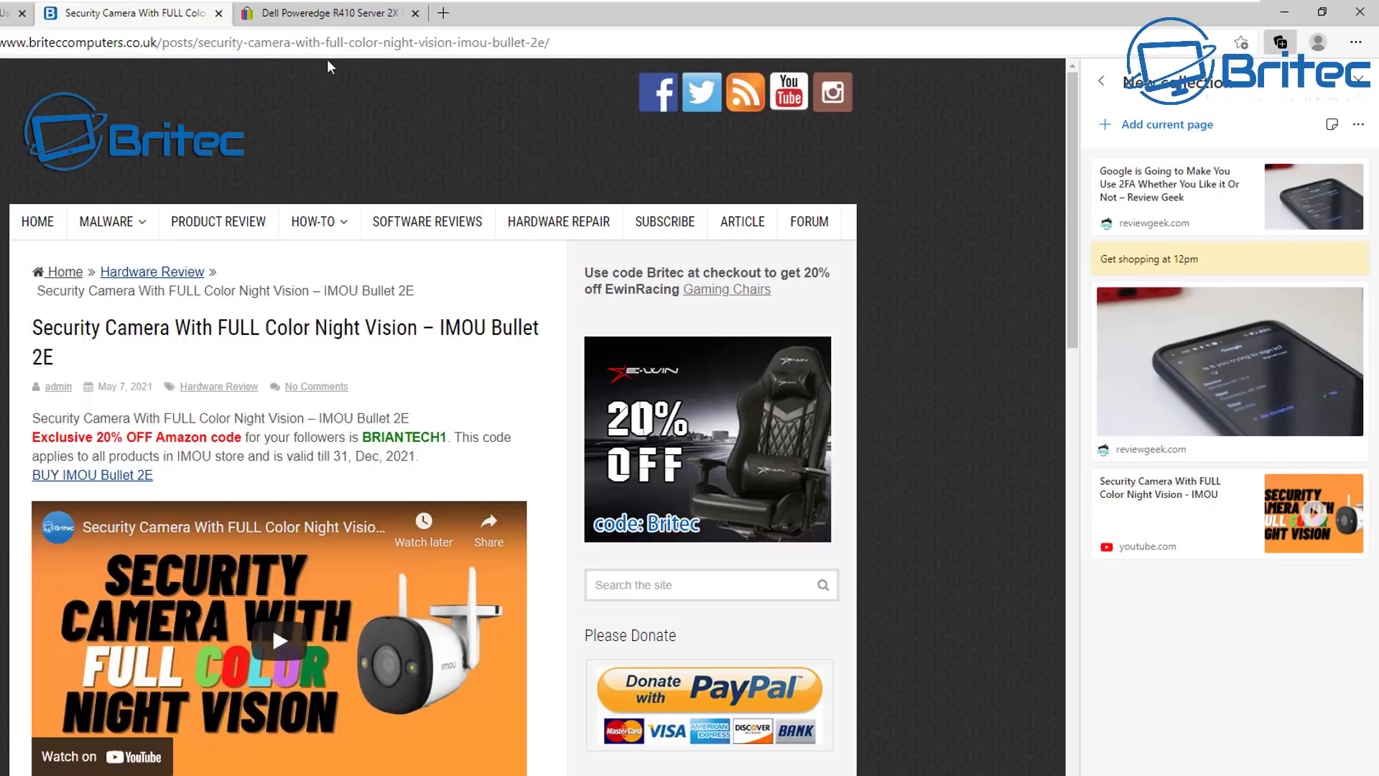
Add the eBay listing for the Dell Poweredge R410 server to the collection and close Collections.
click(335, 24)
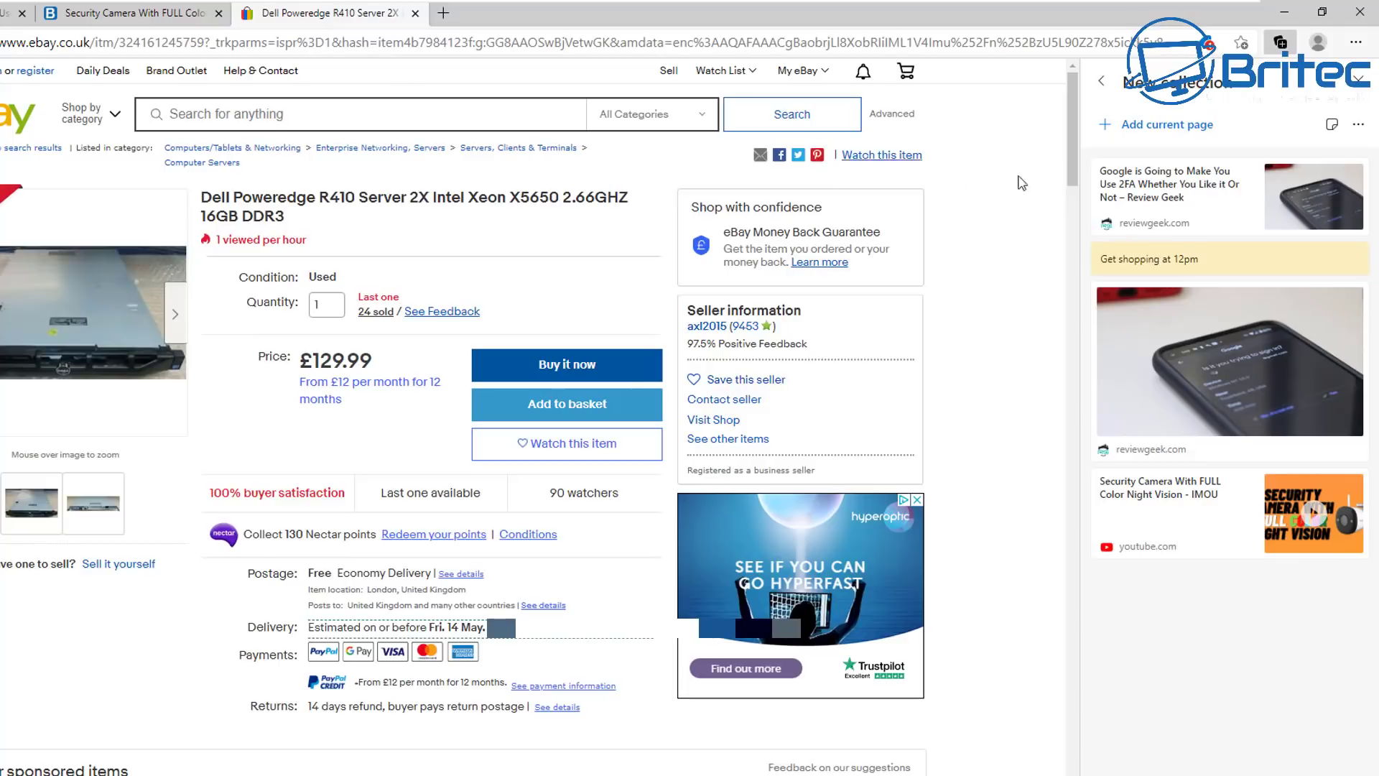
click(1155, 133)
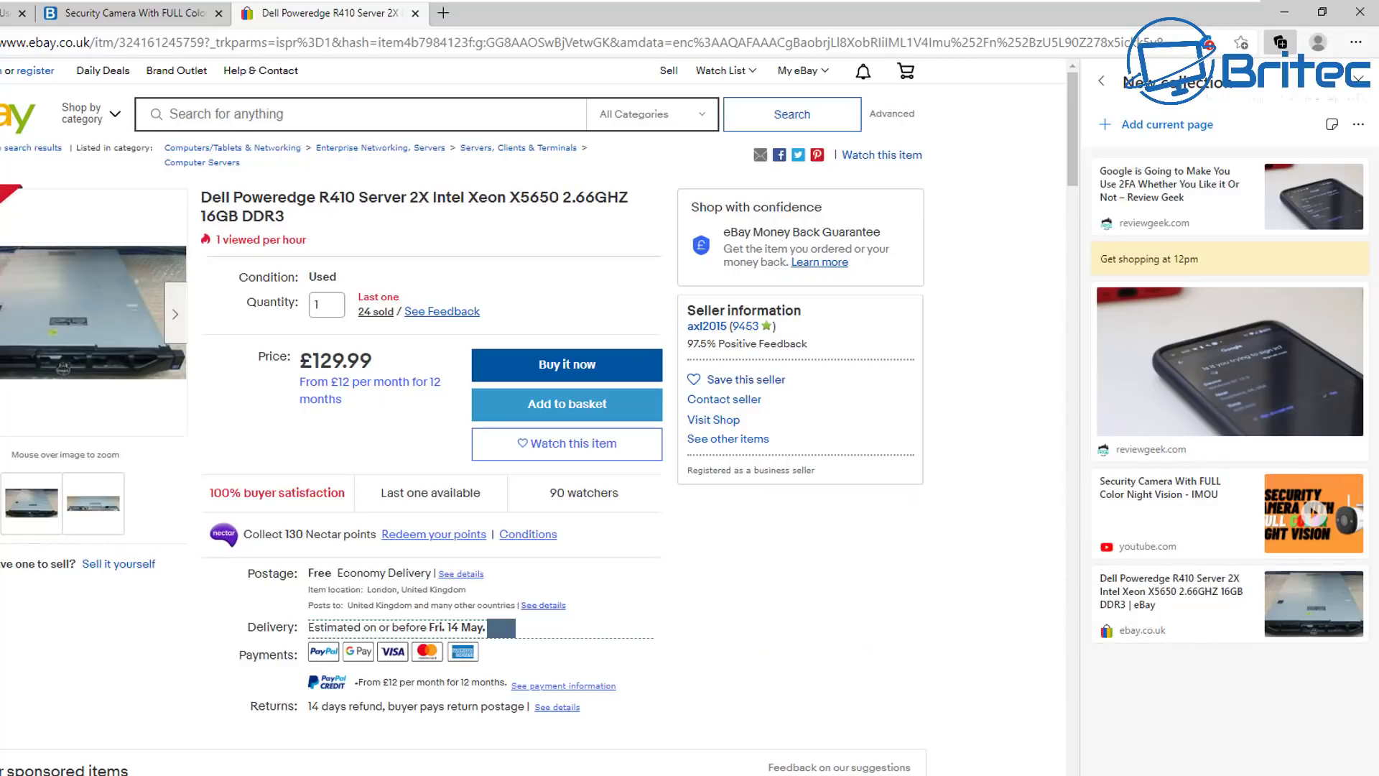
click(1360, 86)
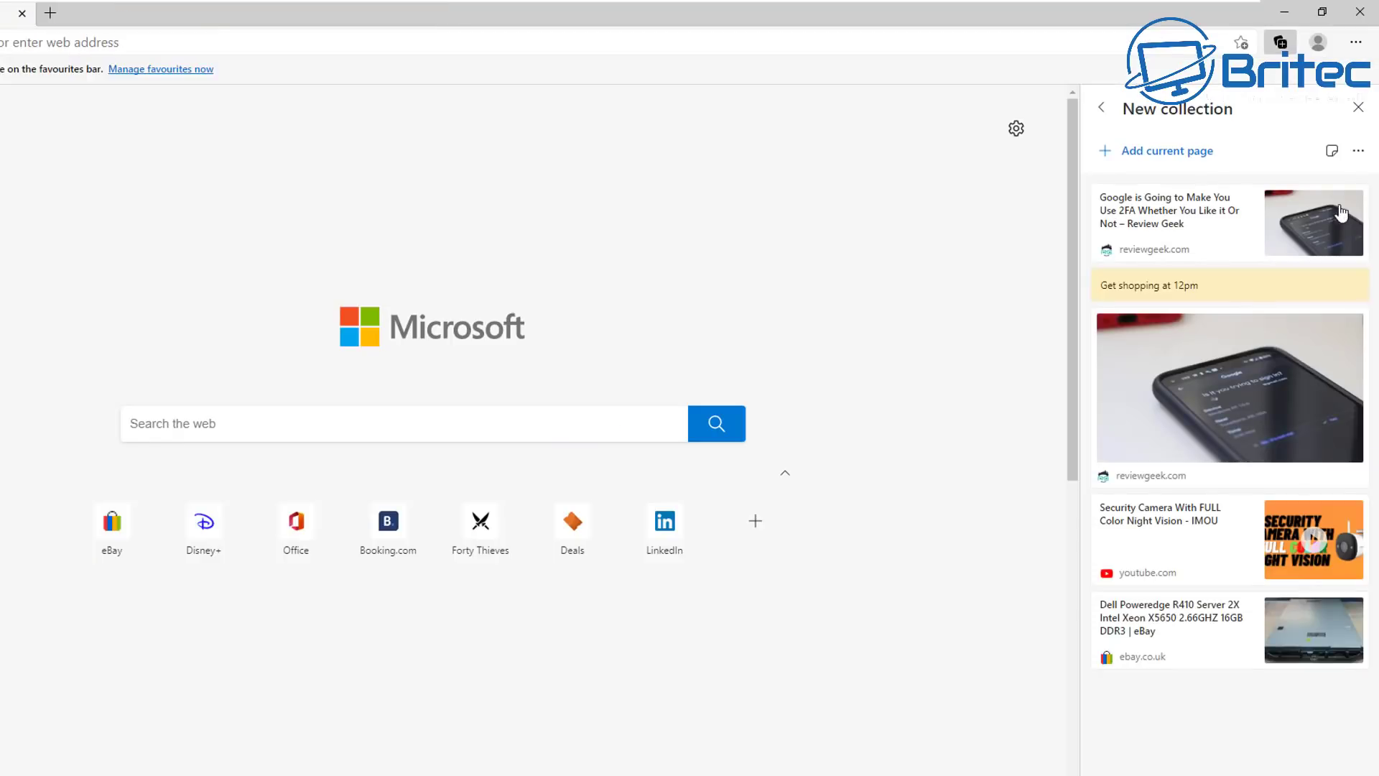
Look over the collection's send and sort options, and try to rename the collection as Monday.
click(1358, 151)
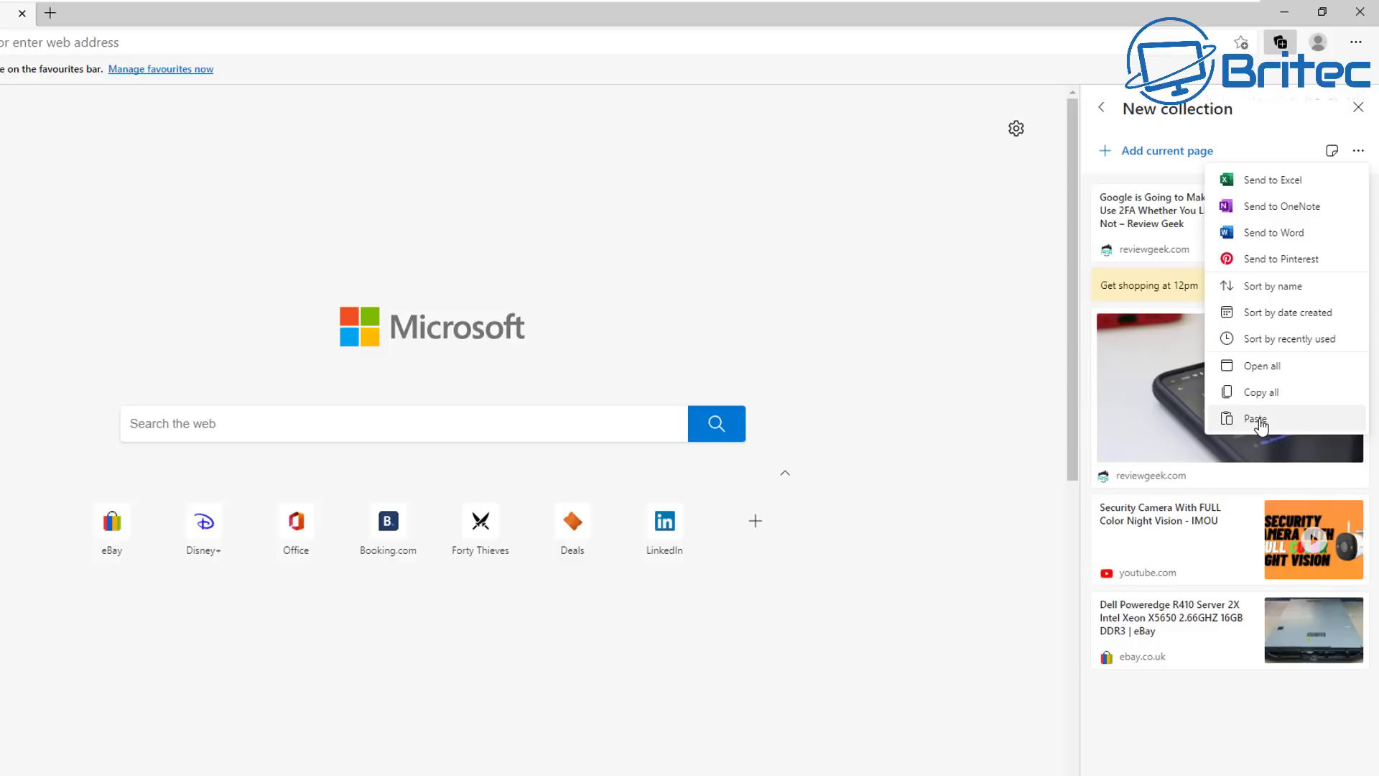
click(1267, 119)
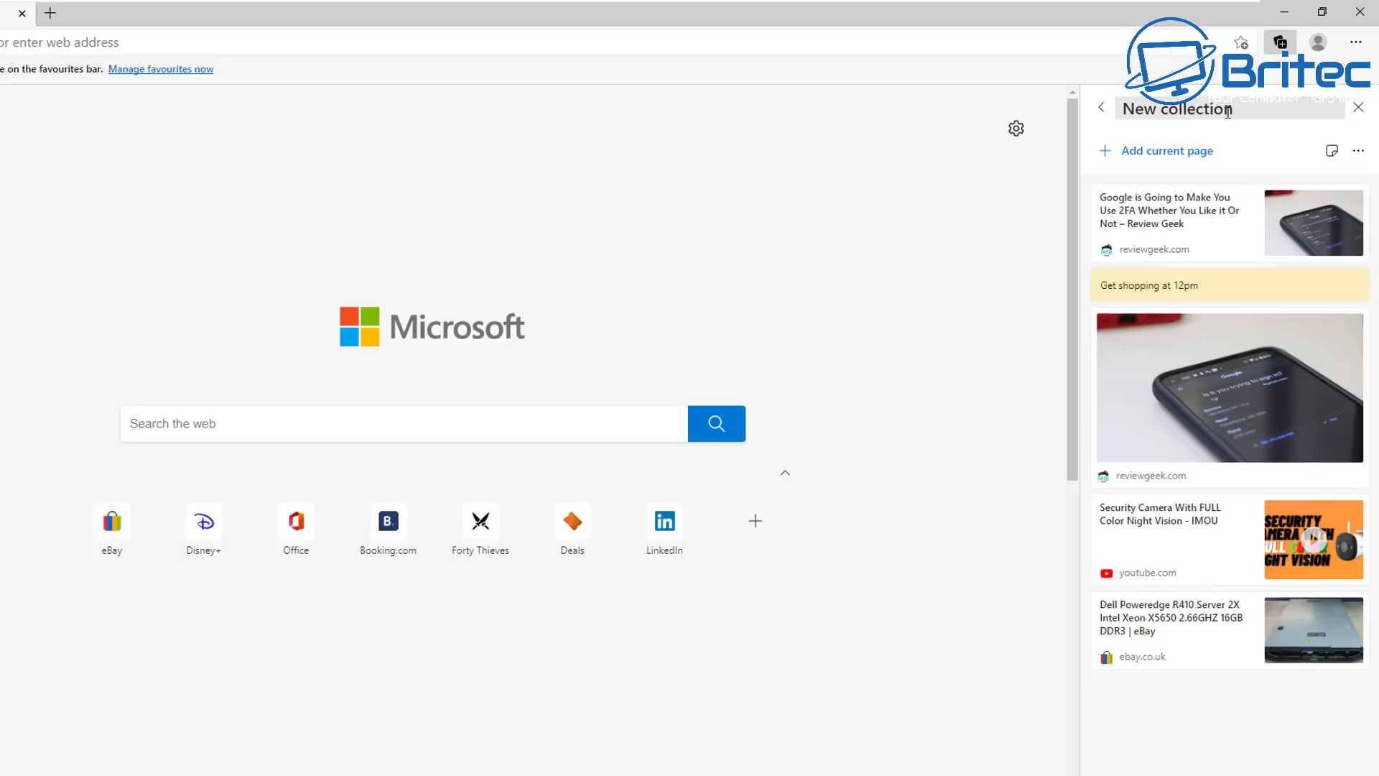
click(1243, 110)
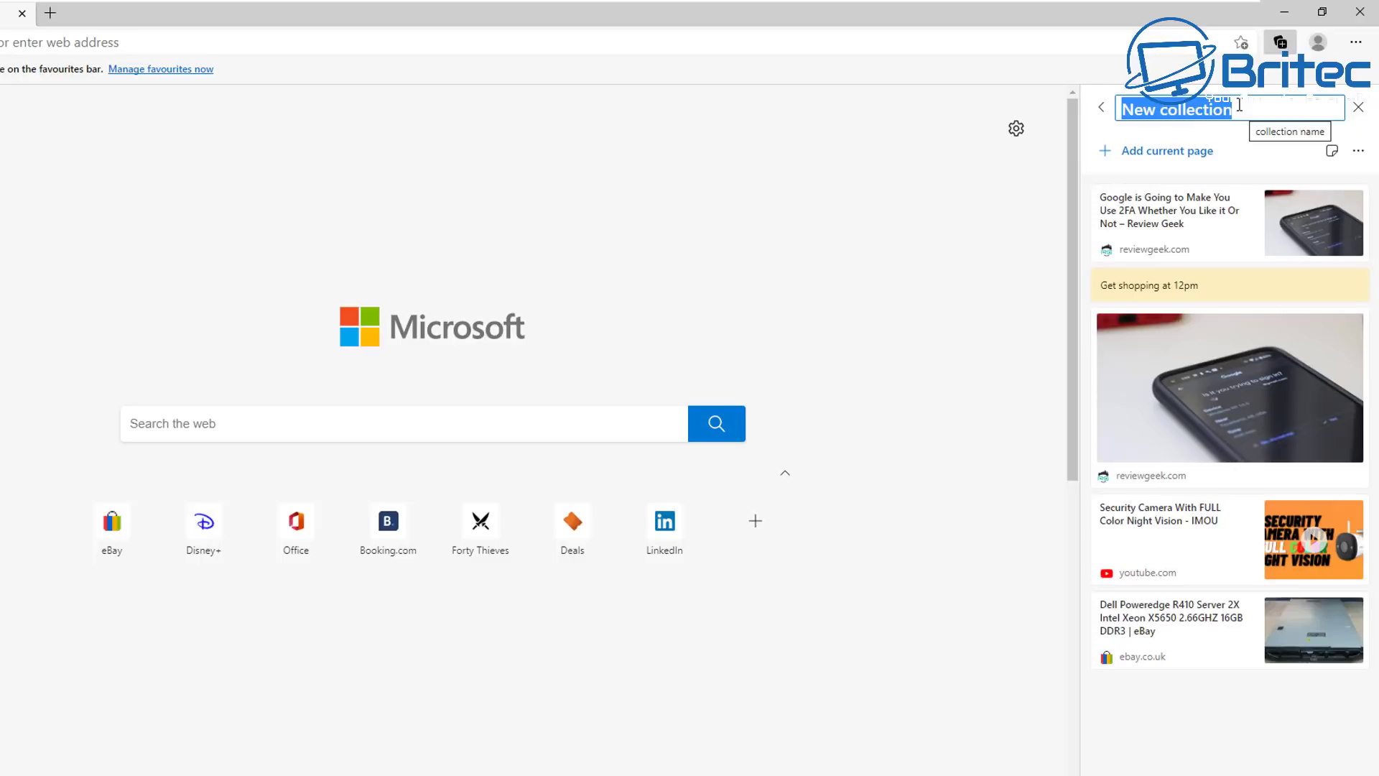
text(Monday)
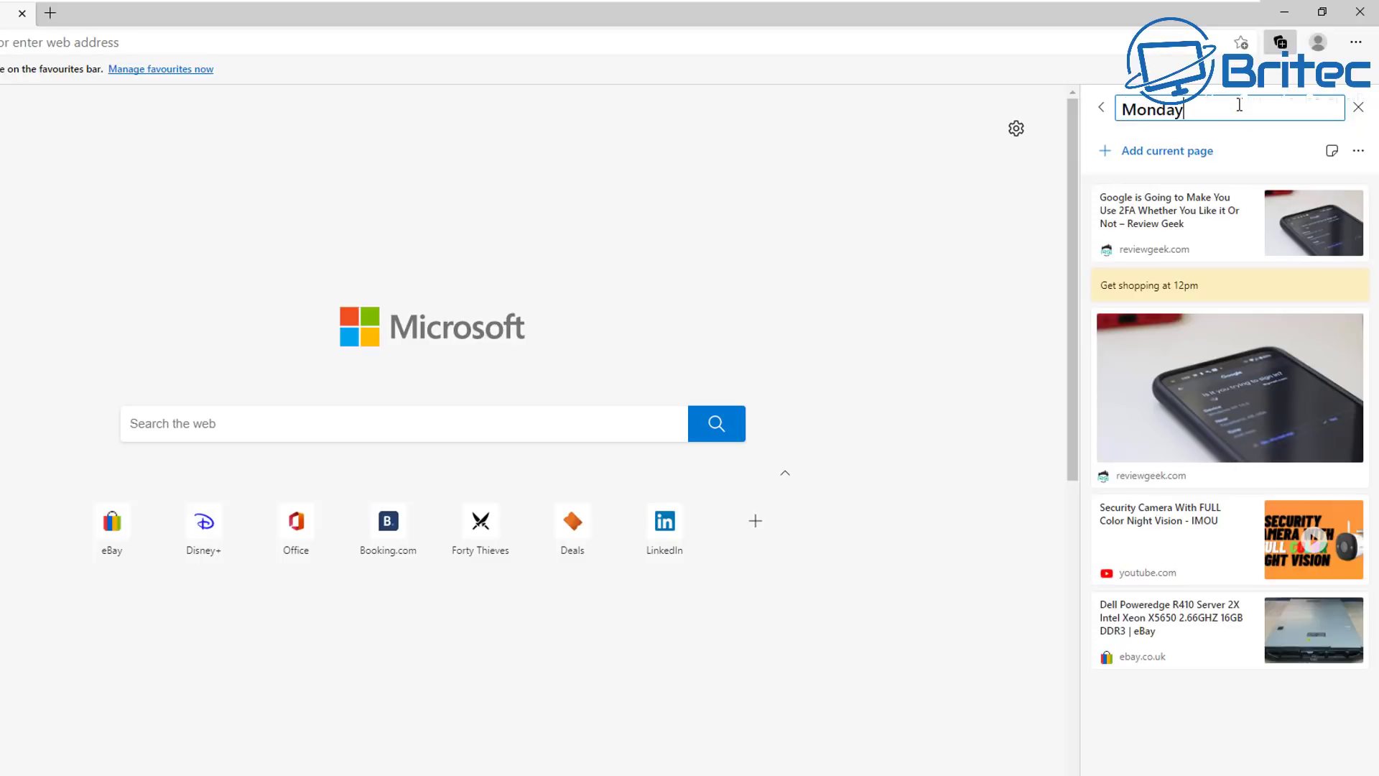
key(BackSpace)
key(BackSpace)
key(BackSpace)
key(BackSpace)
key(BackSpace)
click(1359, 106)
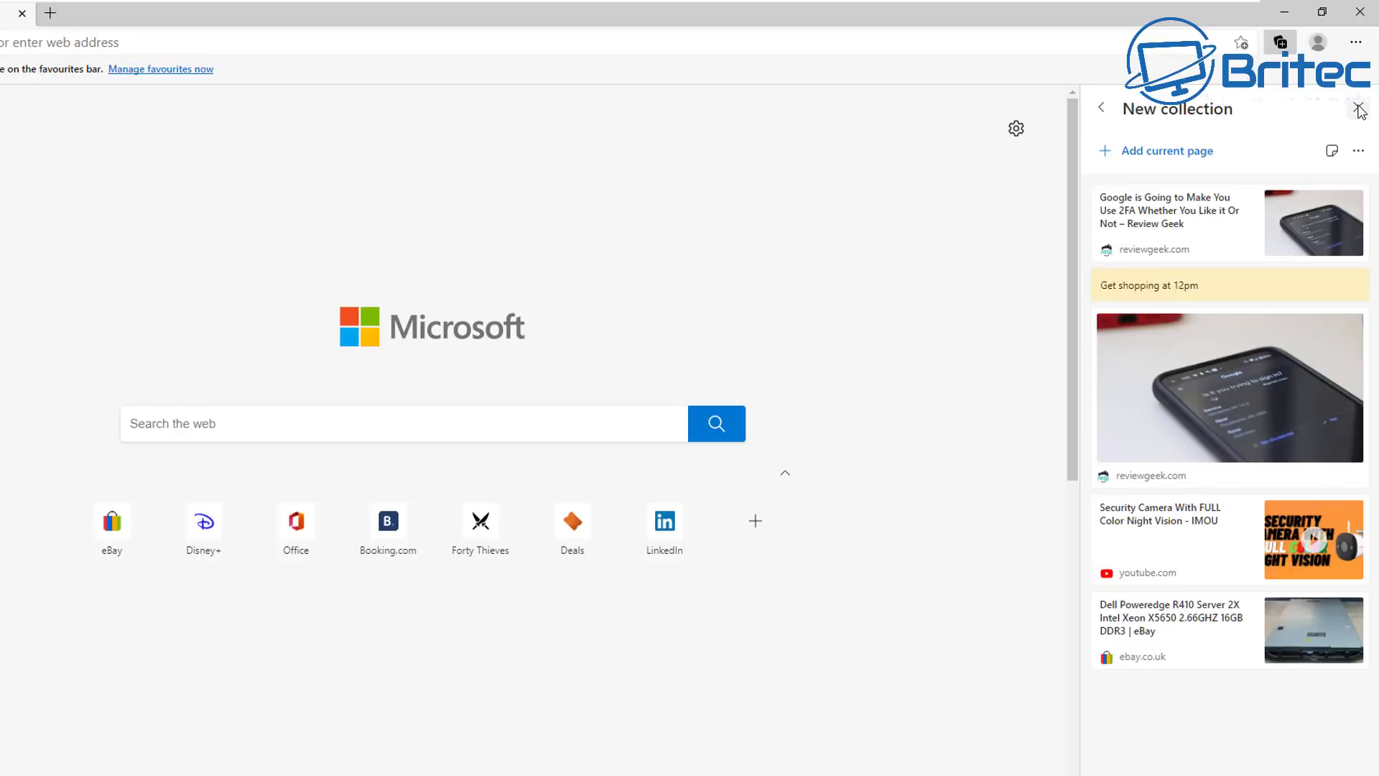
Close Collections, reopen it and bring up the saved collection's contents.
click(1358, 107)
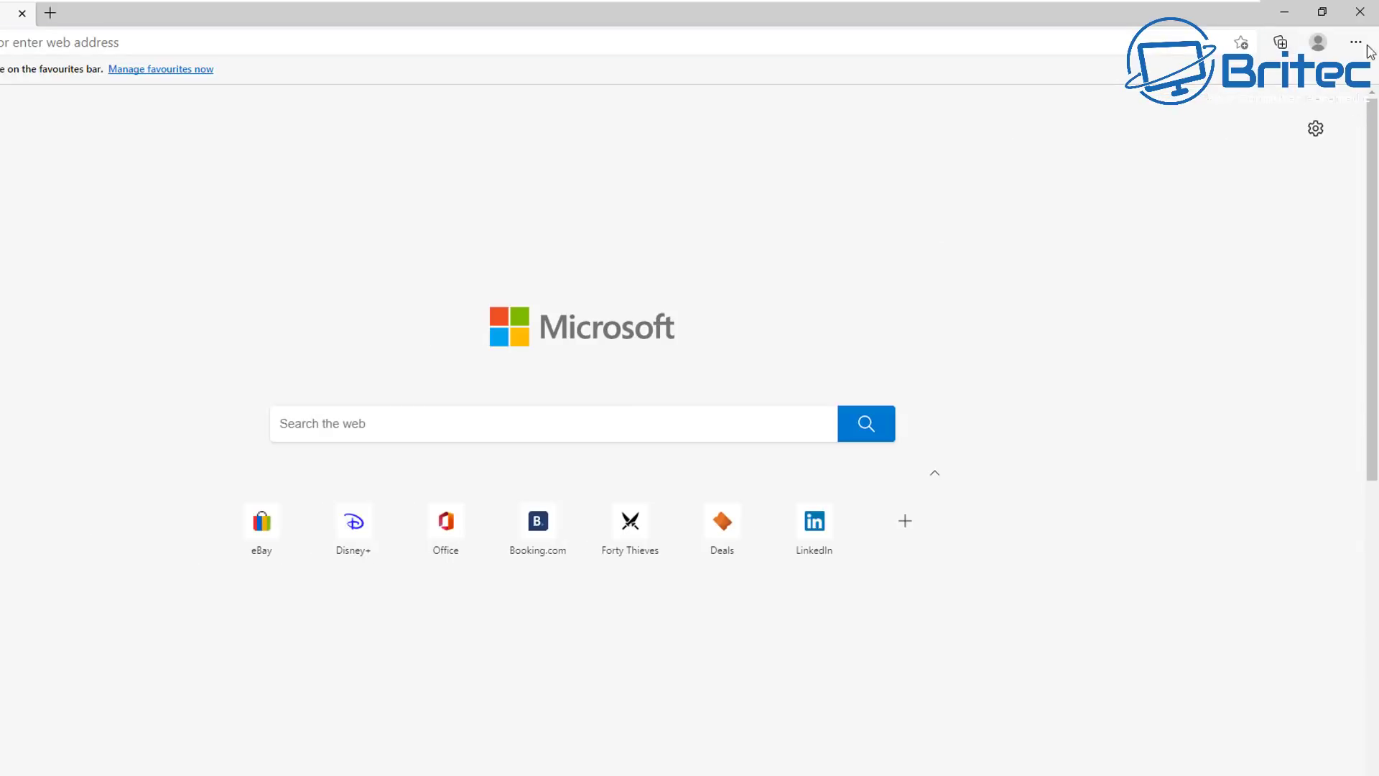
click(1279, 45)
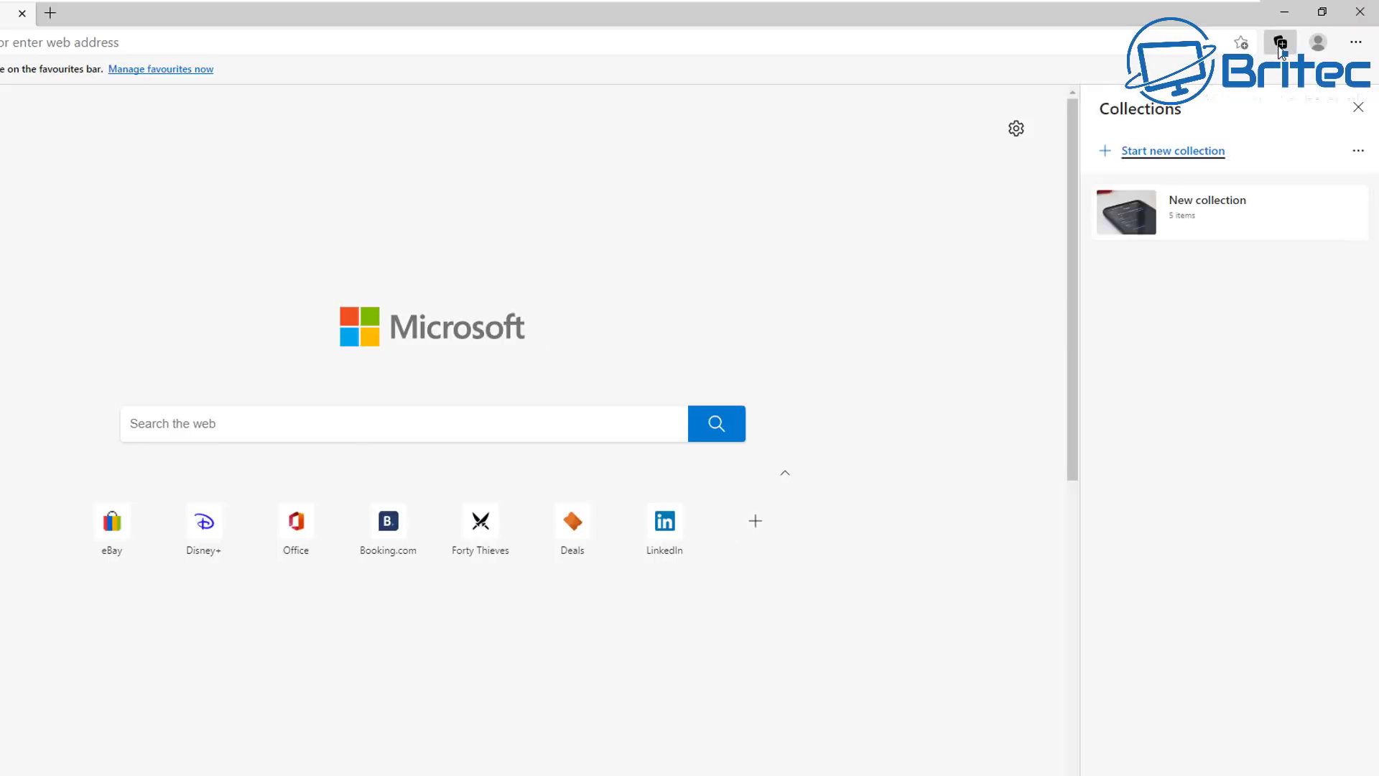
click(1232, 208)
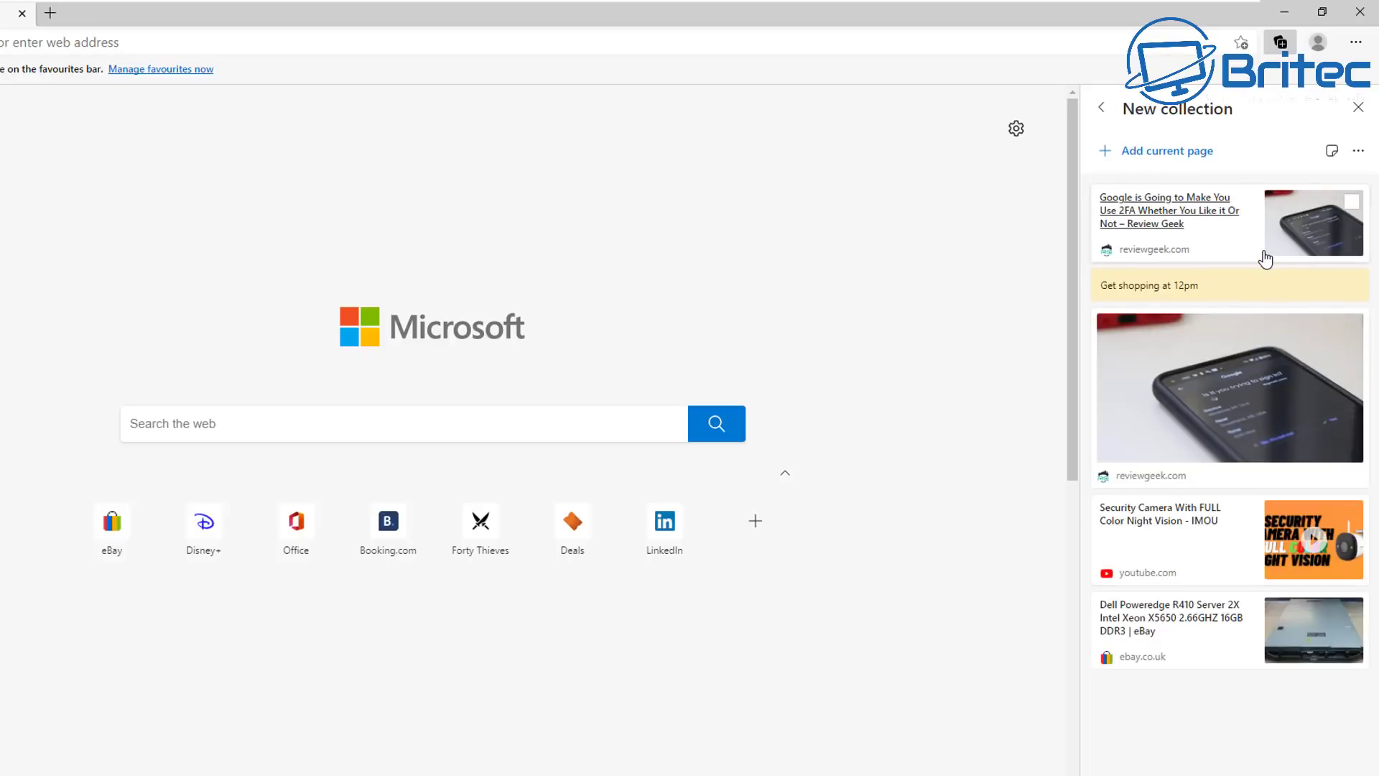
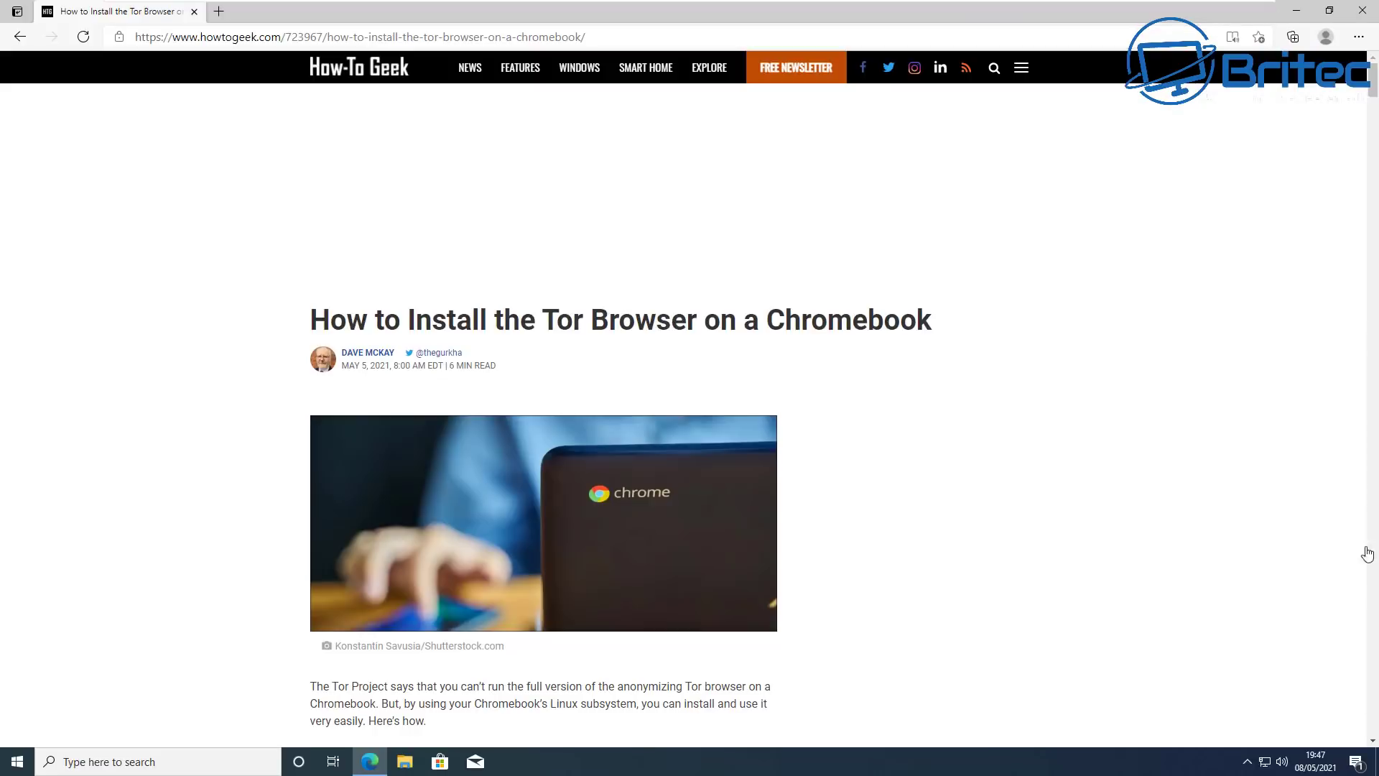
Take a full-page web capture of the How-To Geek Tor Browser article and look through the captured page.
click(1358, 40)
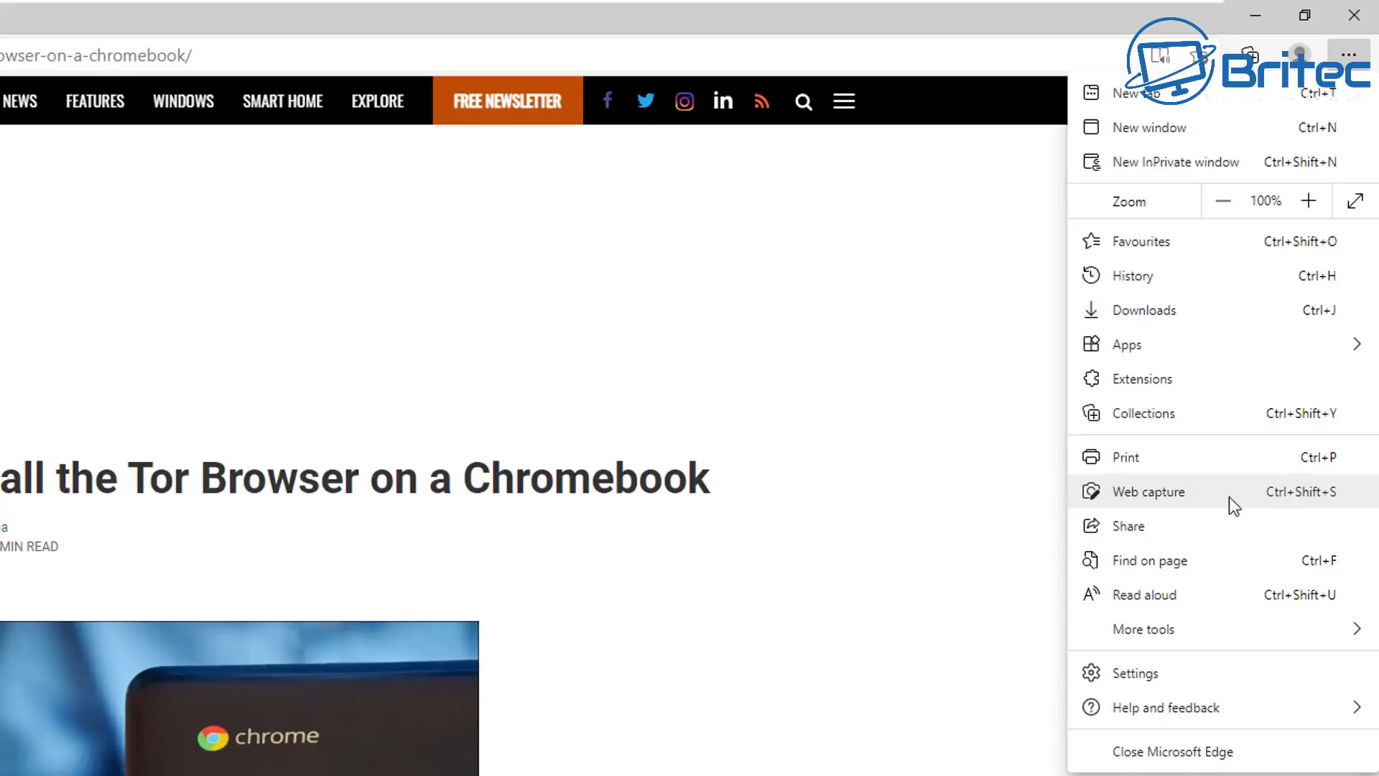
click(1165, 493)
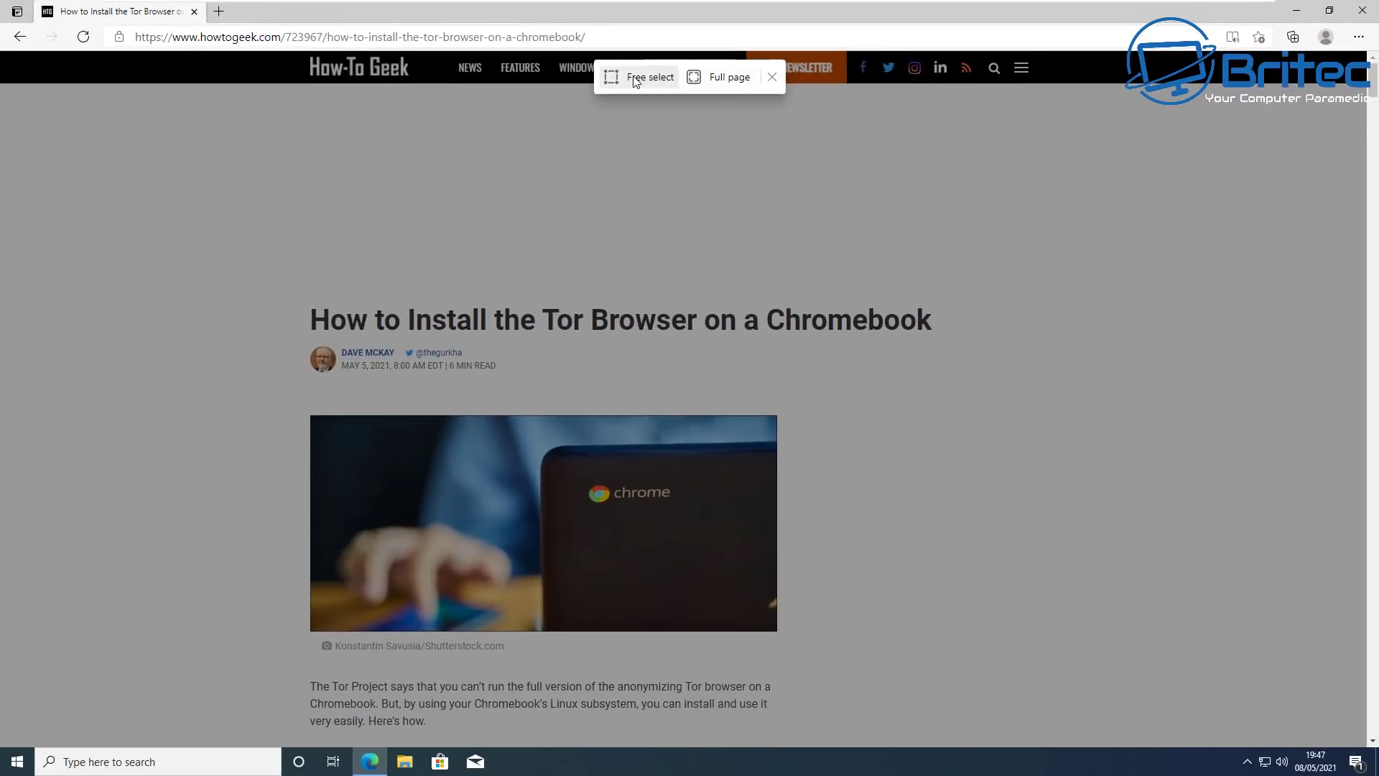
click(713, 81)
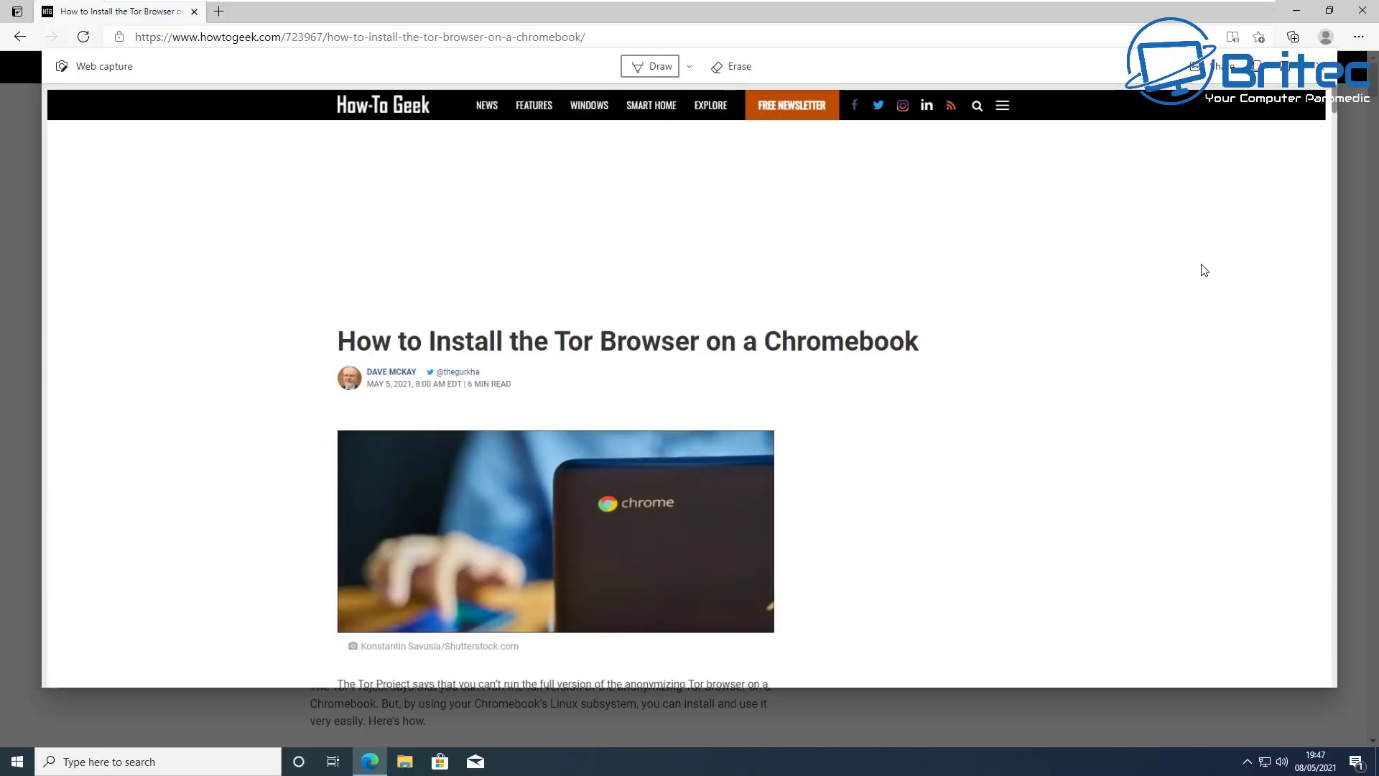
mouse_move(1336, 100)
mouse_down()
mouse_move(1335, 162)
mouse_move(1332, 90)
mouse_move(1331, 438)
mouse_move(1332, 108)
mouse_up()
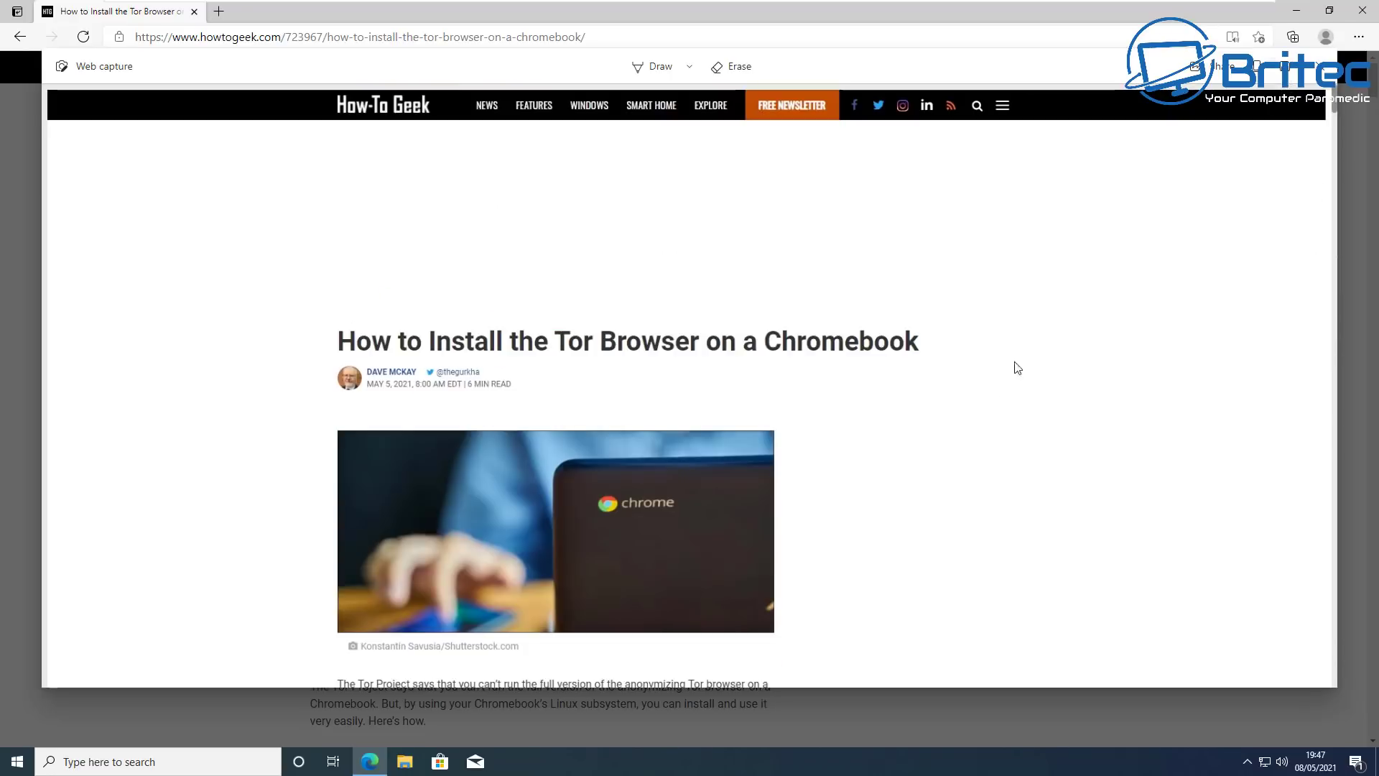
scroll(1004, 386, down, 3)
scroll(984, 393, down, 5)
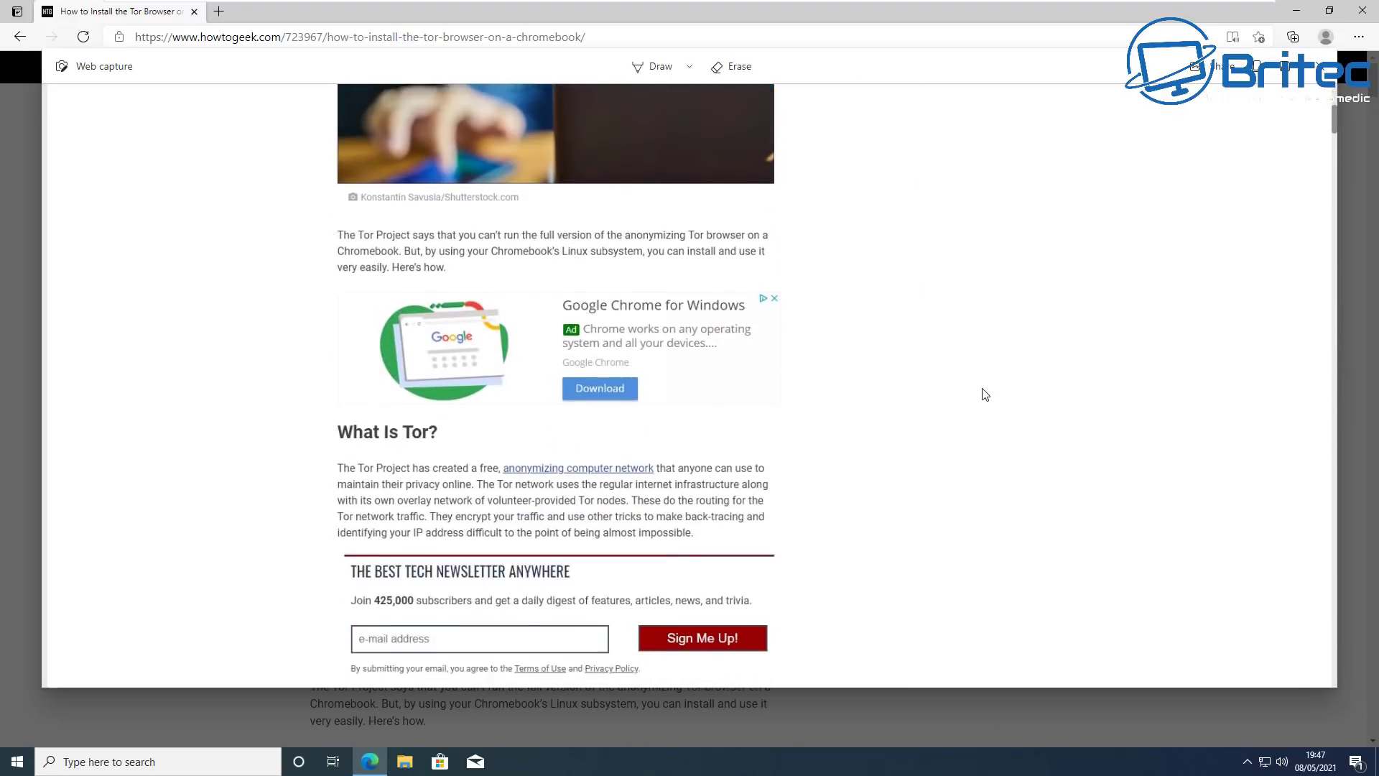
scroll(985, 394, down, 1)
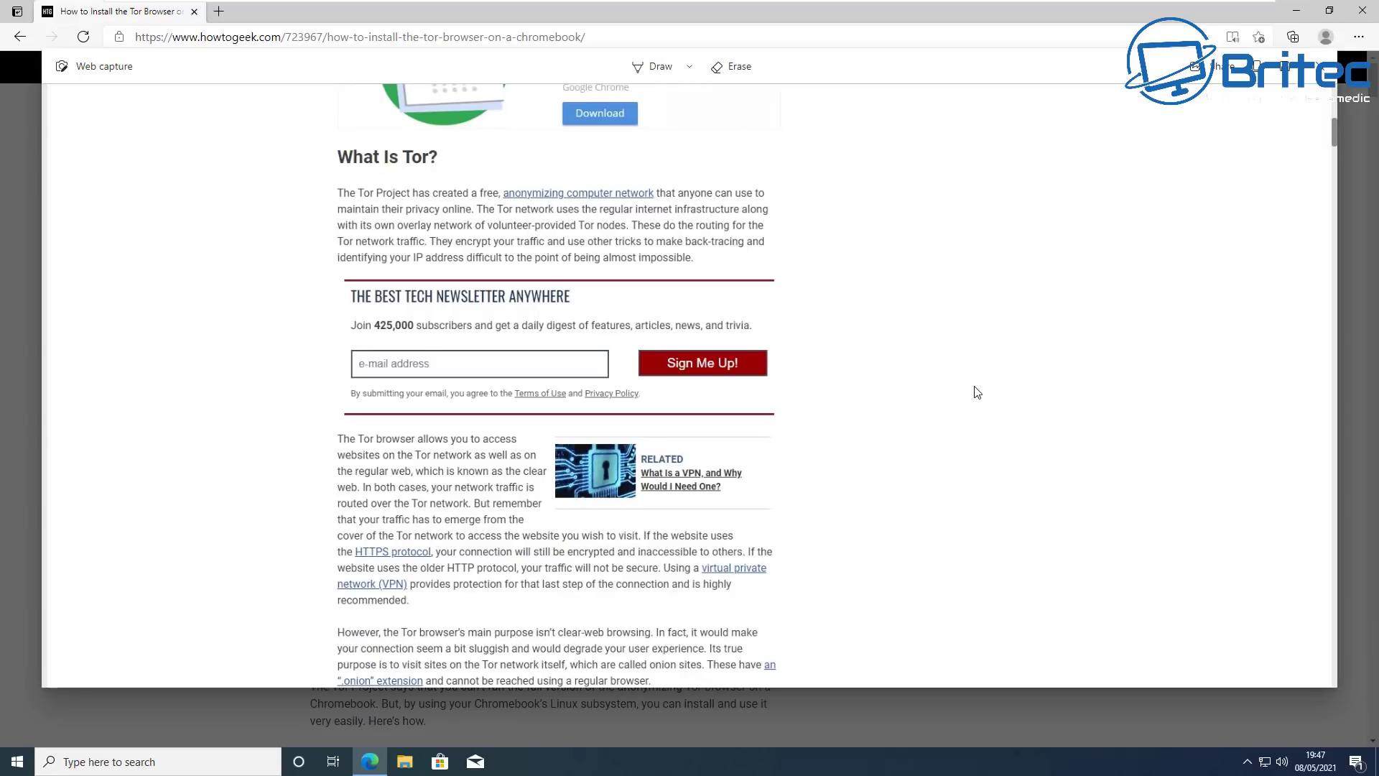
scroll(648, 188, up, 4)
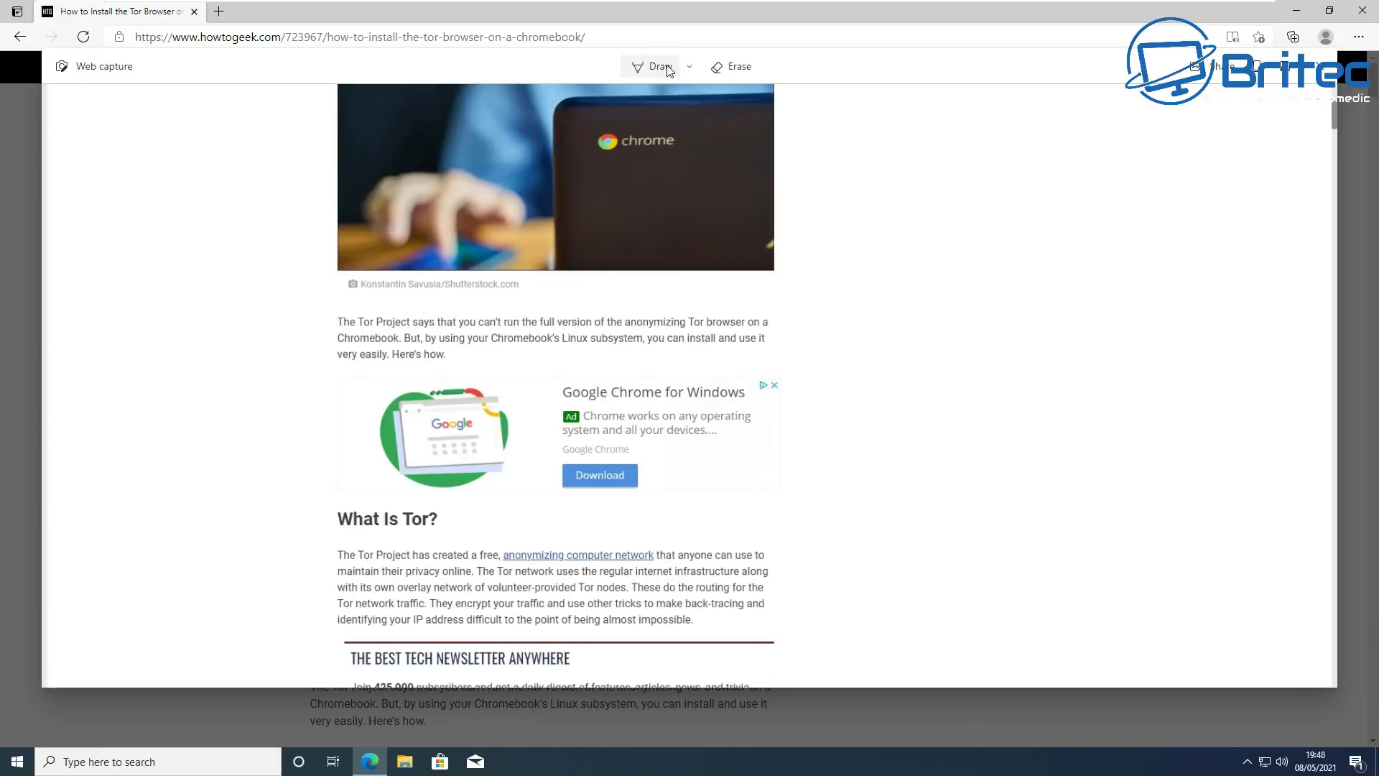
Set the web capture's drawing pen to orange with a slightly thicker stroke.
click(689, 67)
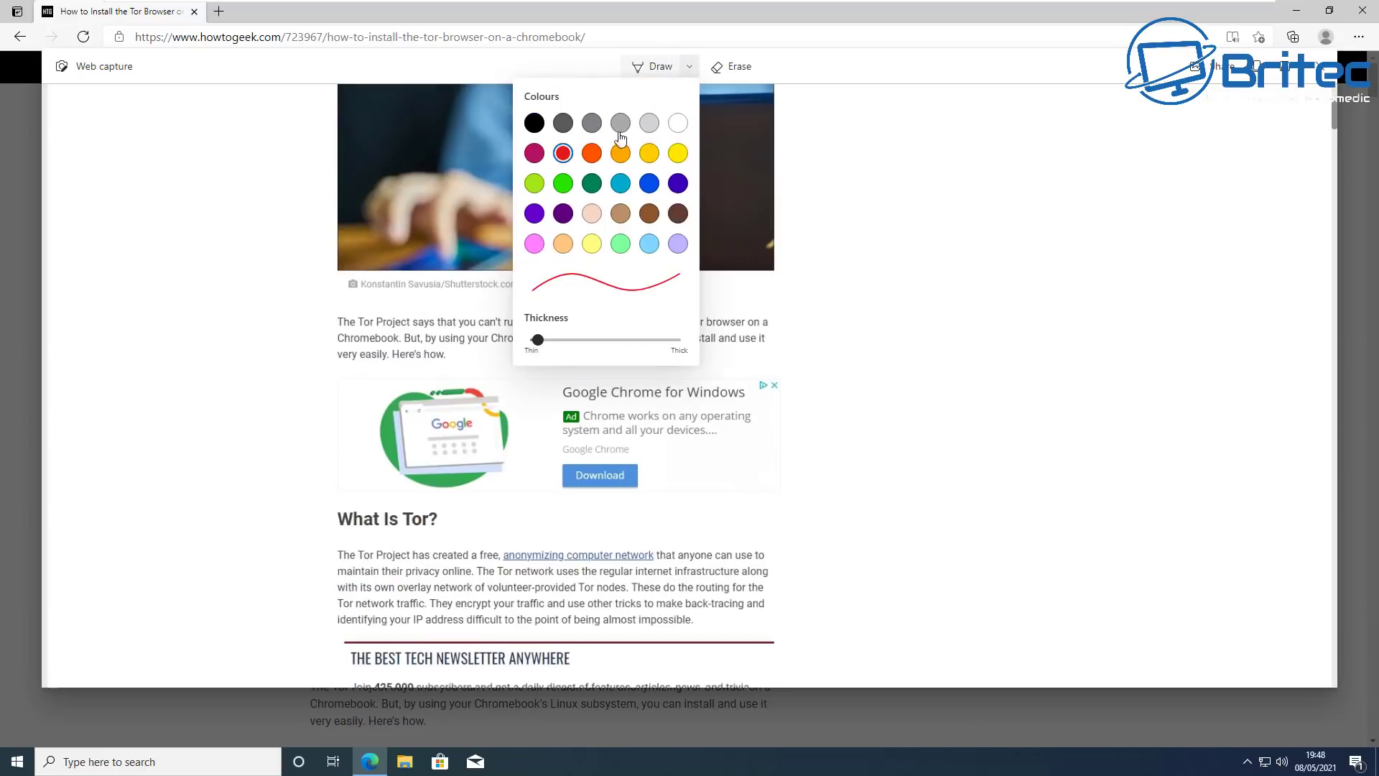
click(592, 153)
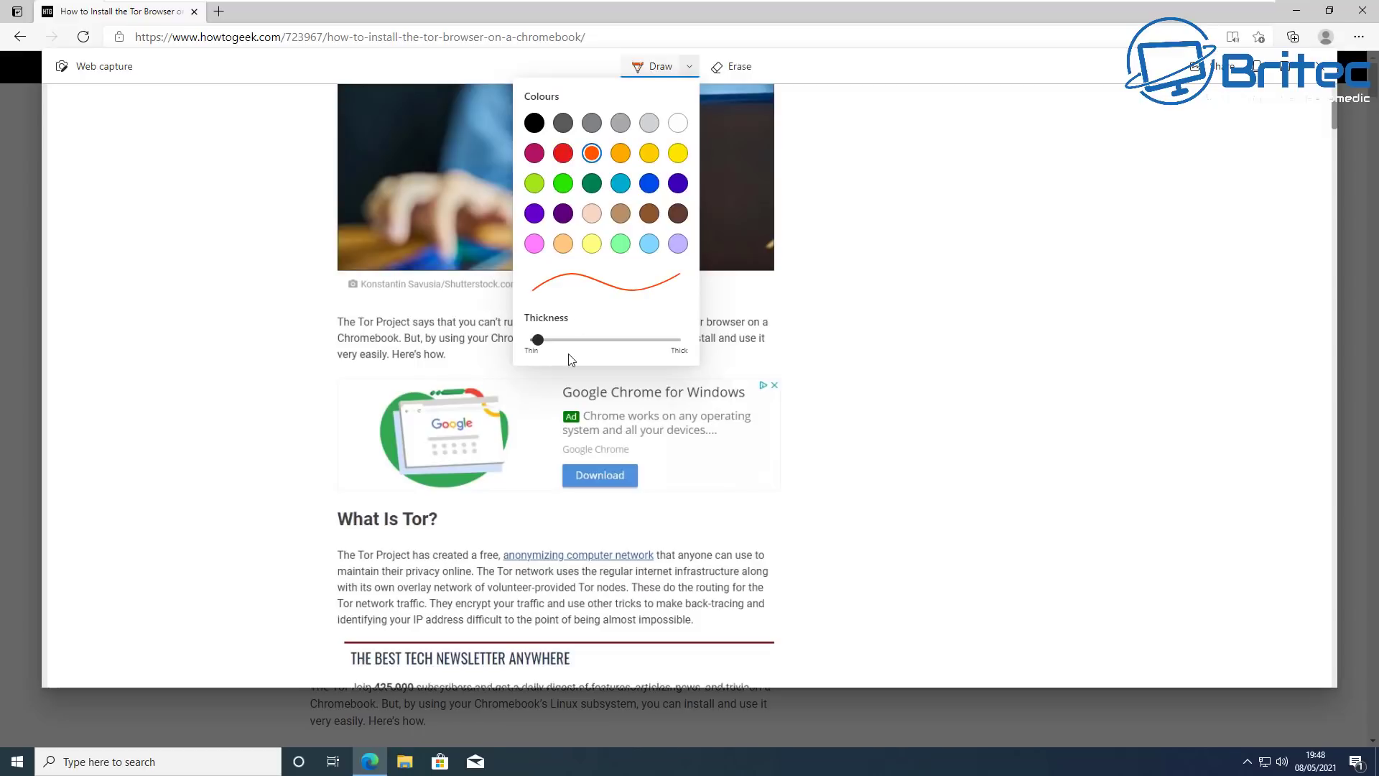
drag(543, 343, 556, 343)
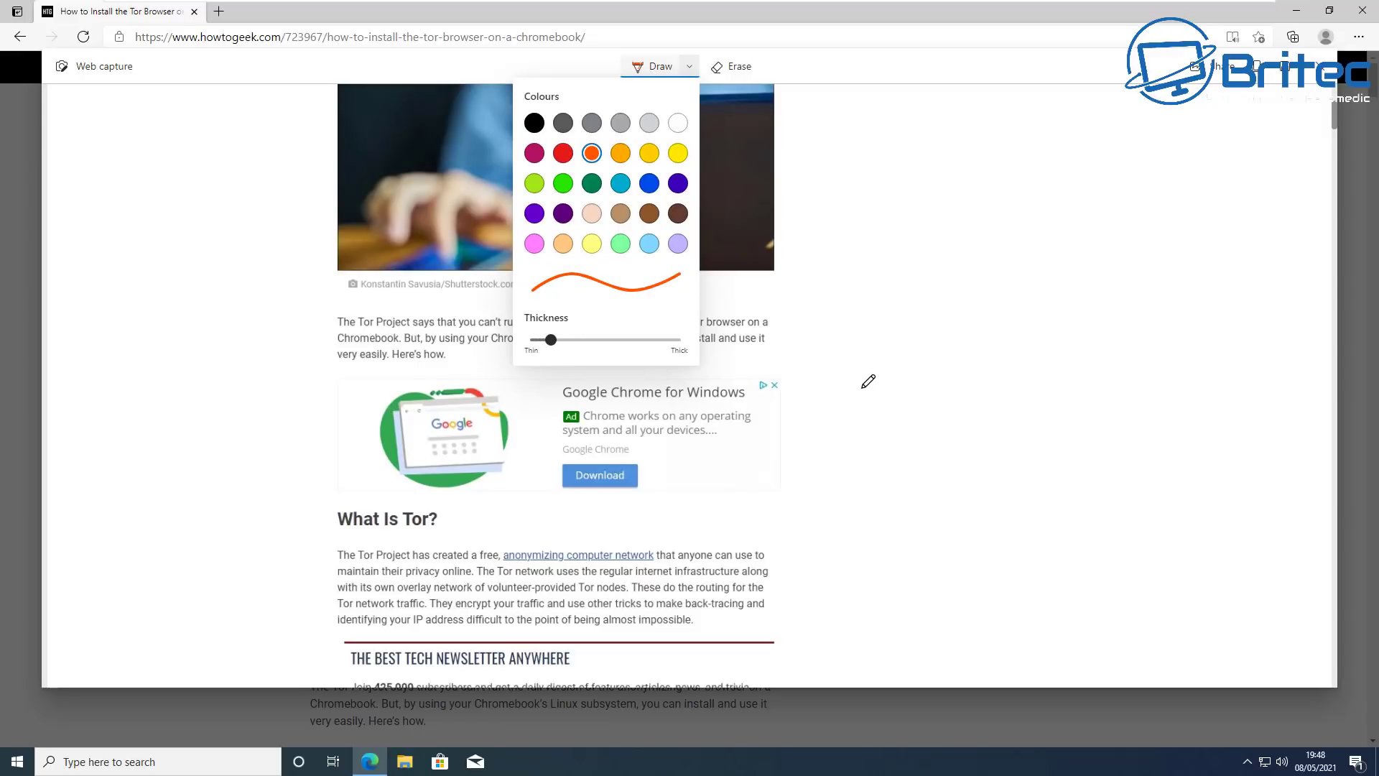
Circle the "What Is Tor?" section of the web capture in orange and underline "internet infrastructure" in its paragraph in light blue.
mouse_move(362, 496)
mouse_down()
mouse_move(308, 657)
mouse_move(790, 558)
mouse_up()
drag(614, 498, 298, 532)
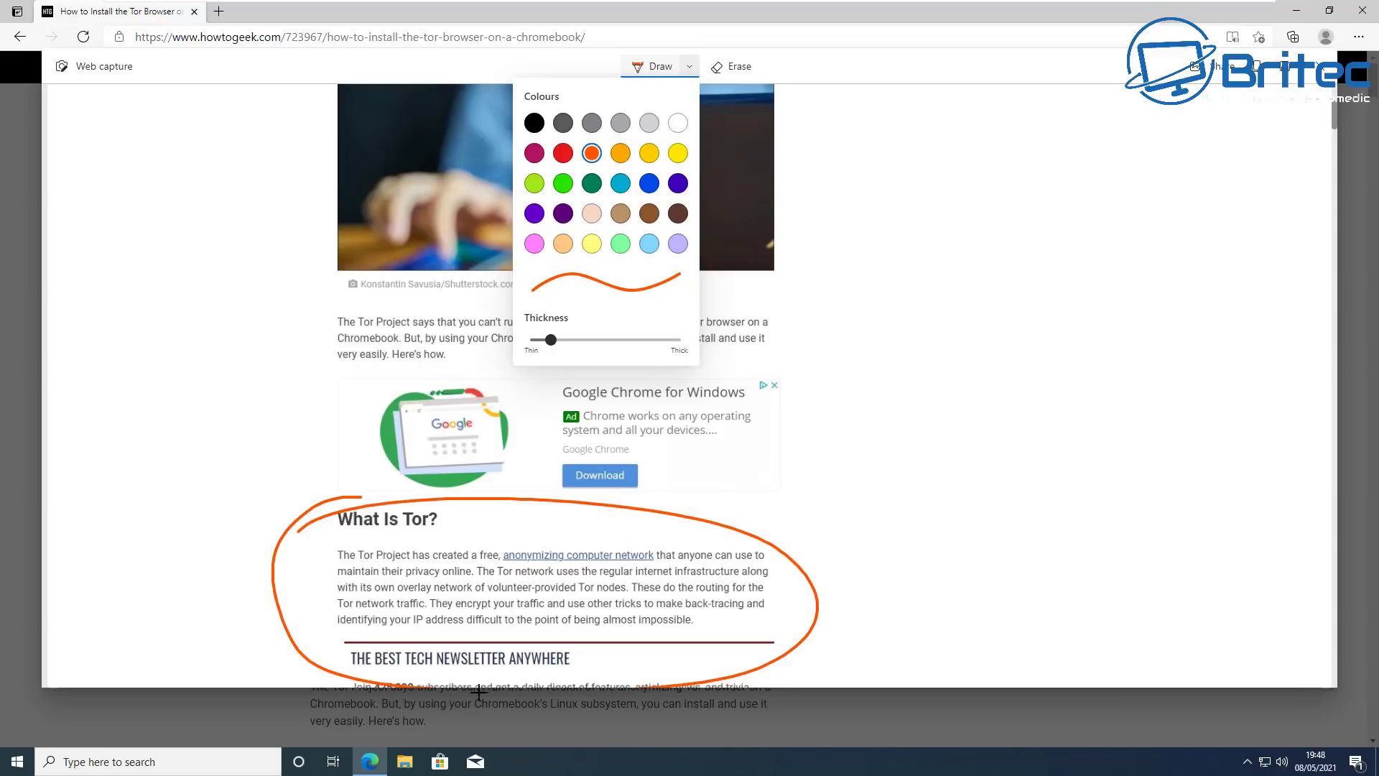
scroll(877, 601, down, 3)
scroll(876, 596, up, 1)
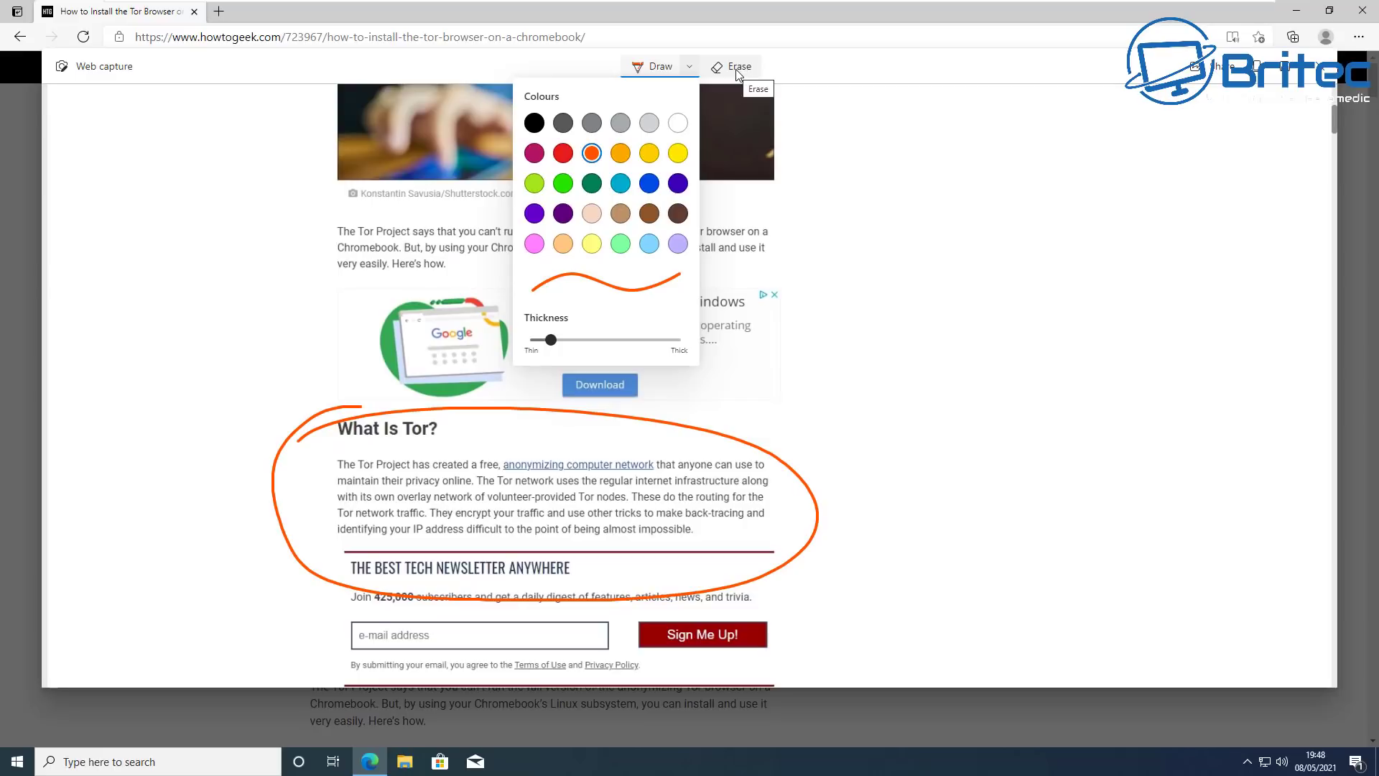
click(621, 183)
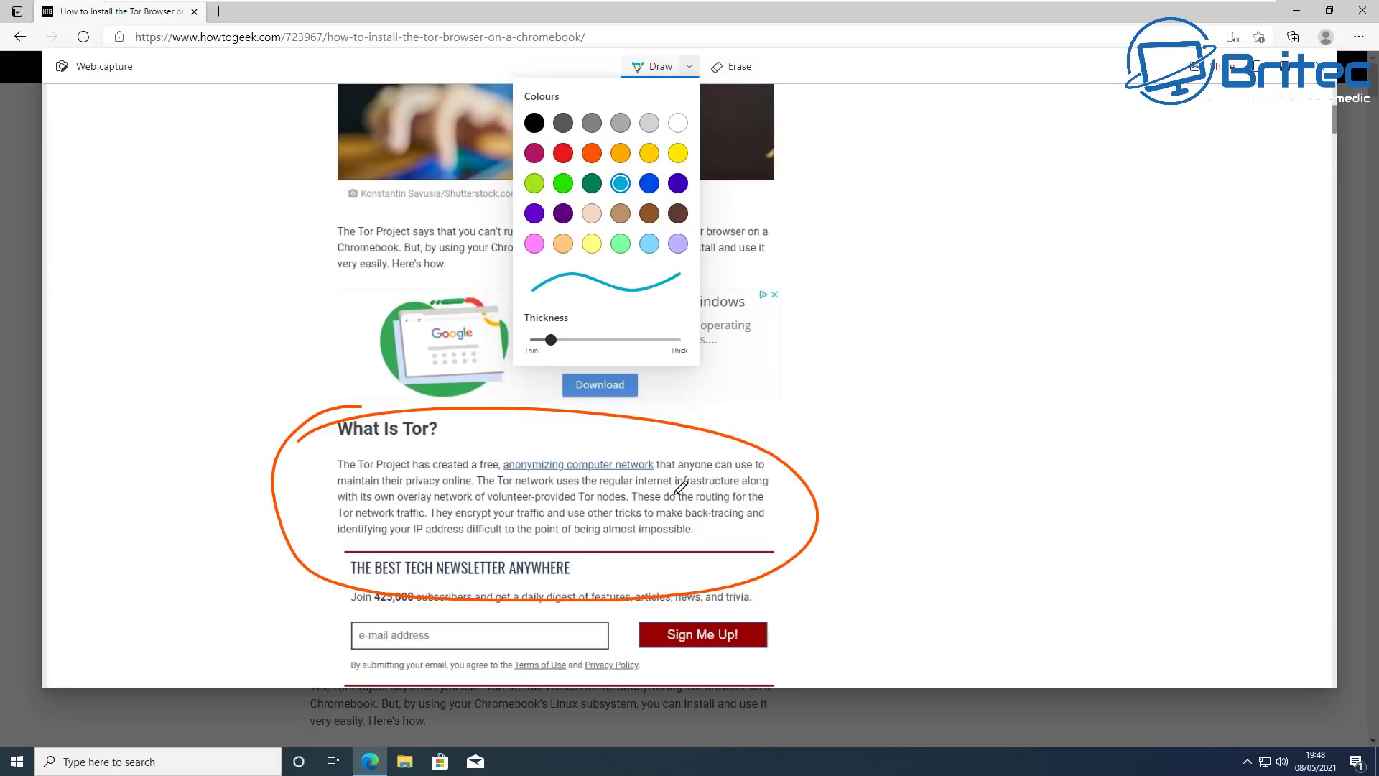
drag(635, 488, 706, 489)
Erase the orange circle and the light blue underline from the web capture.
click(739, 66)
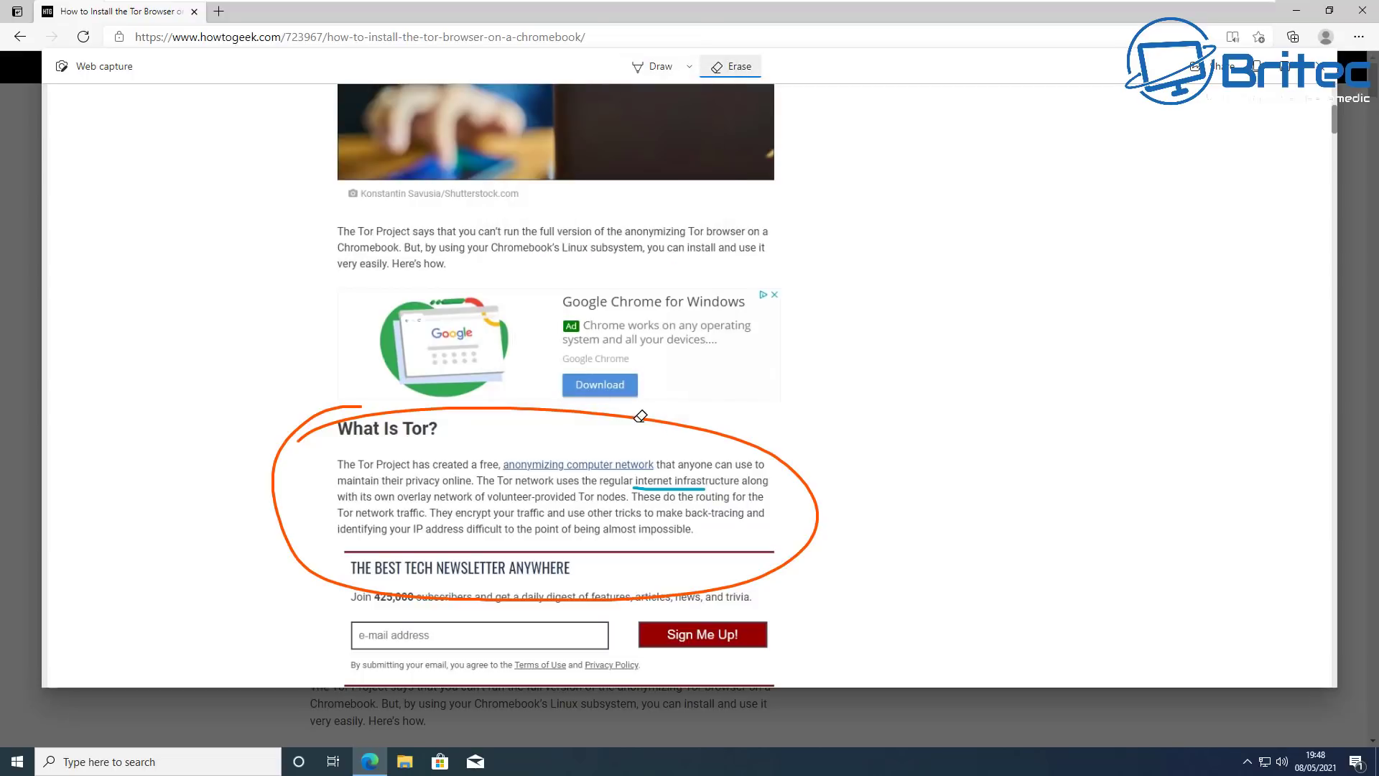
click(743, 443)
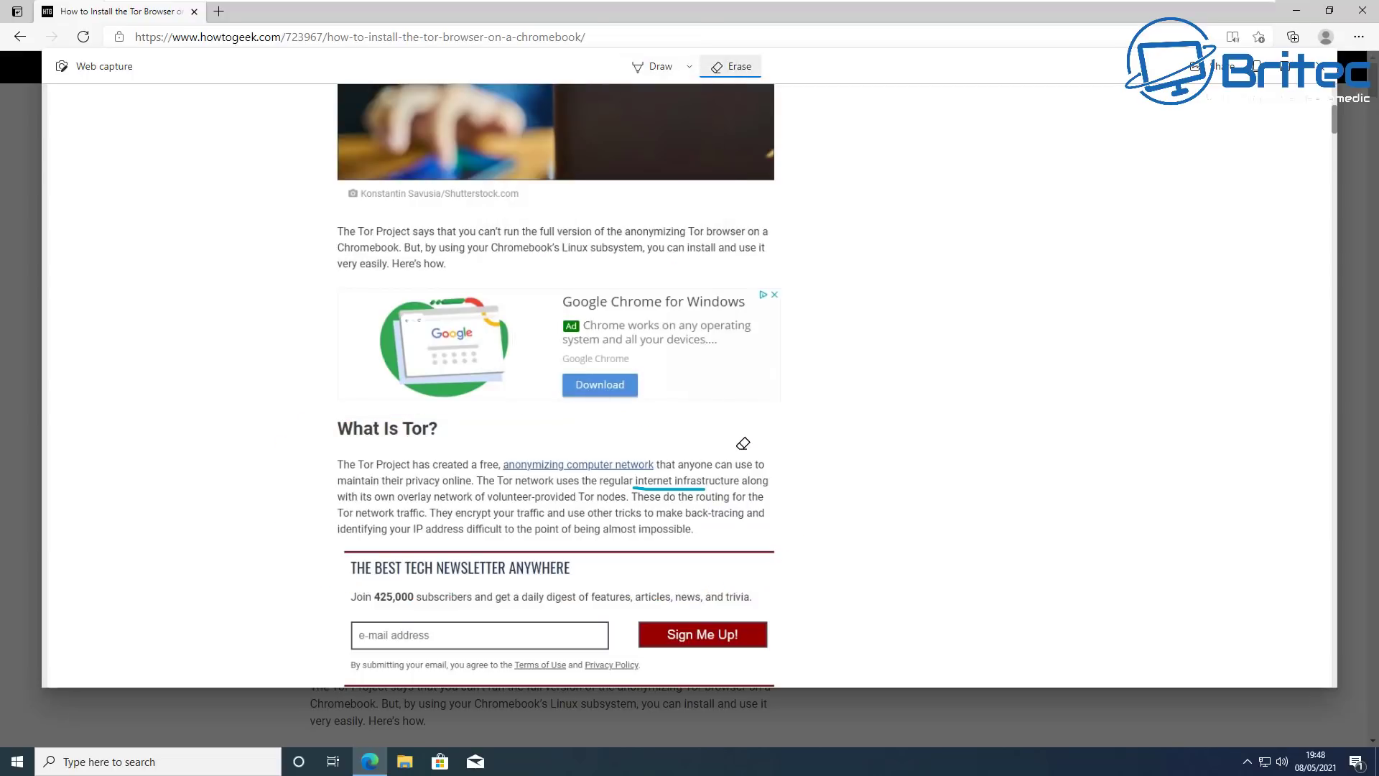
click(678, 496)
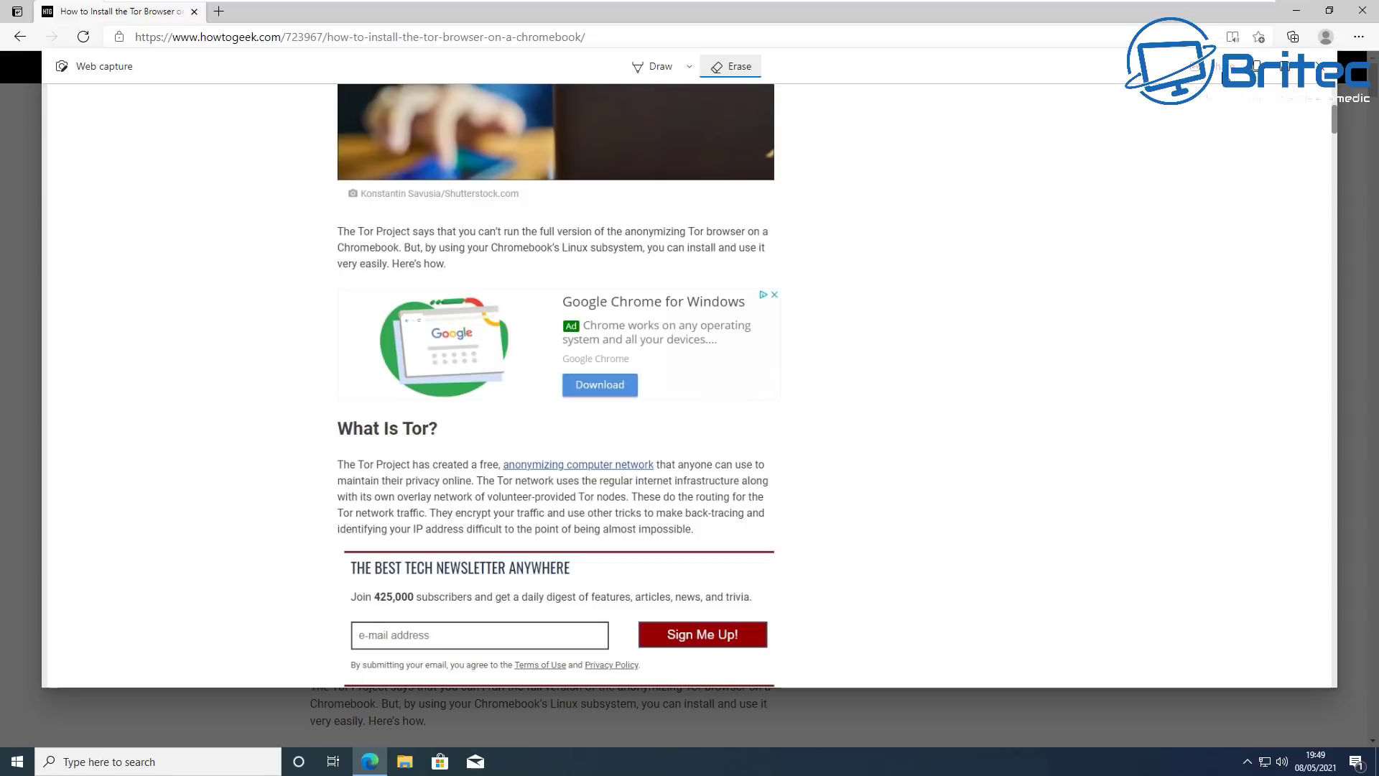
Look over the sharing options for the web capture and dismiss them.
click(1210, 67)
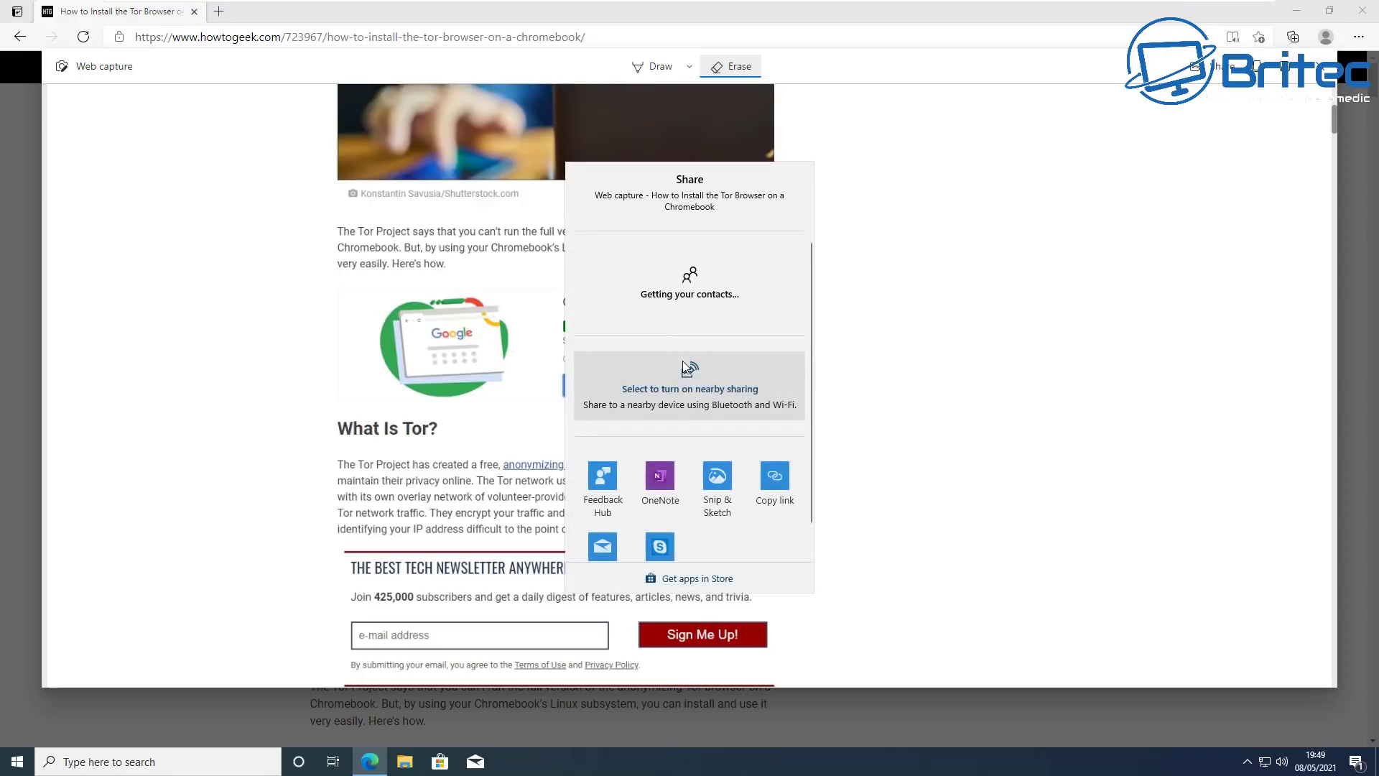
scroll(706, 449, down, 1)
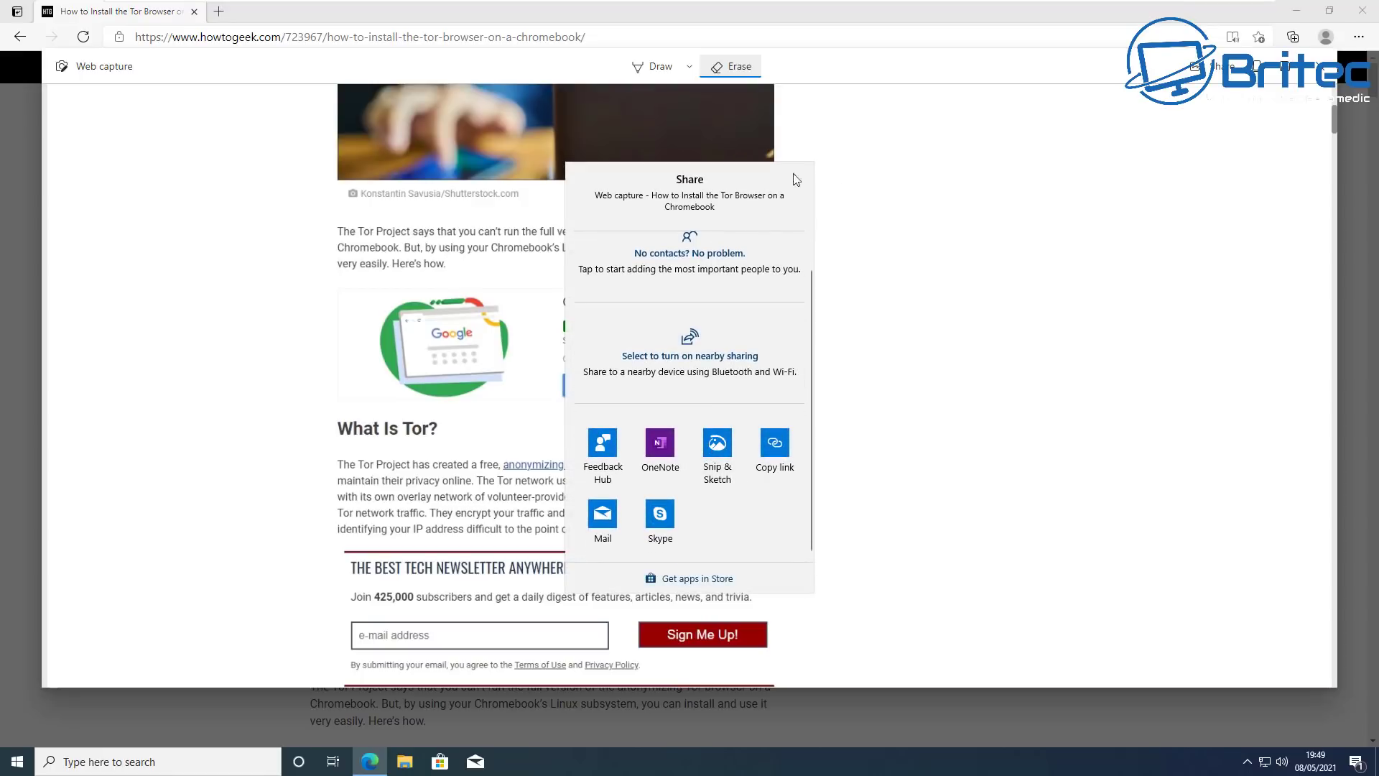
click(931, 203)
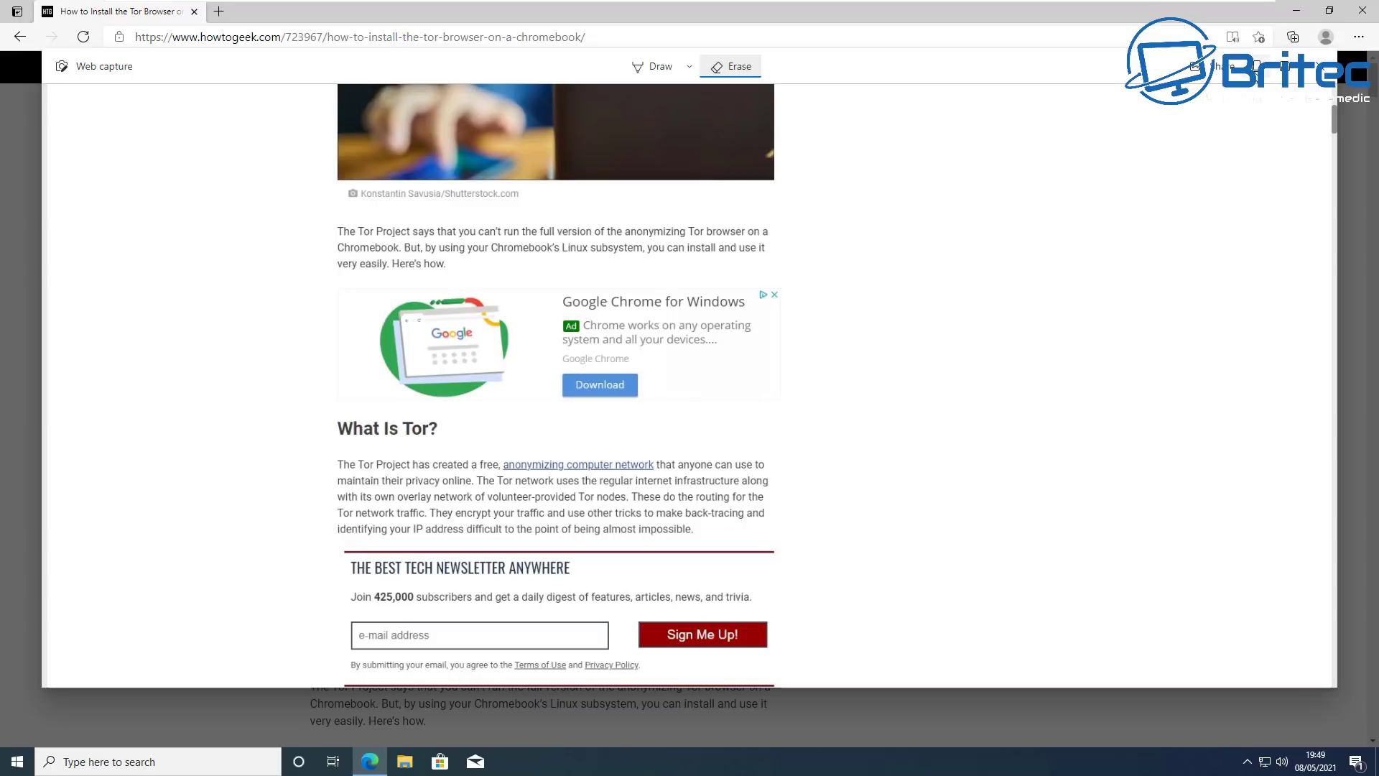
Copy the full-page web capture and save it as a file, leaving the capture view.
click(1258, 66)
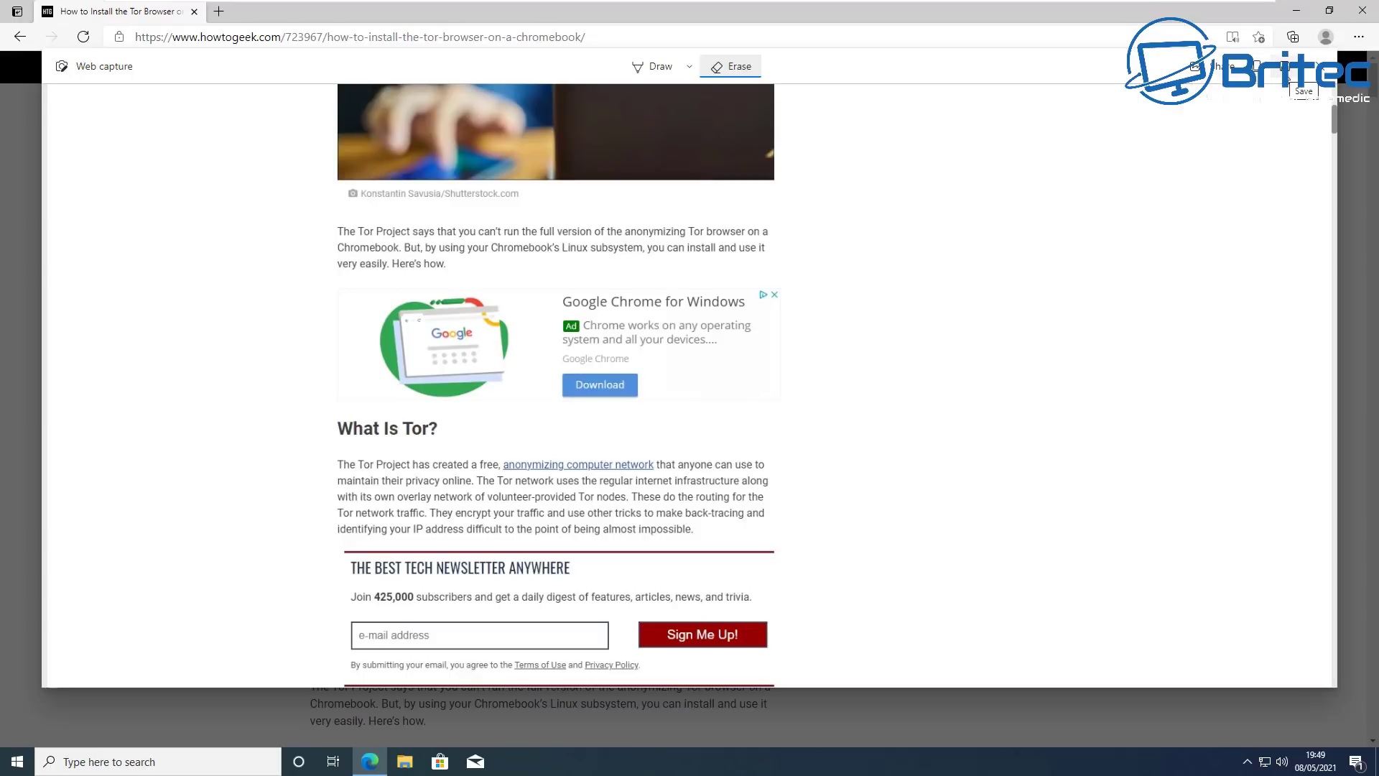
click(1284, 66)
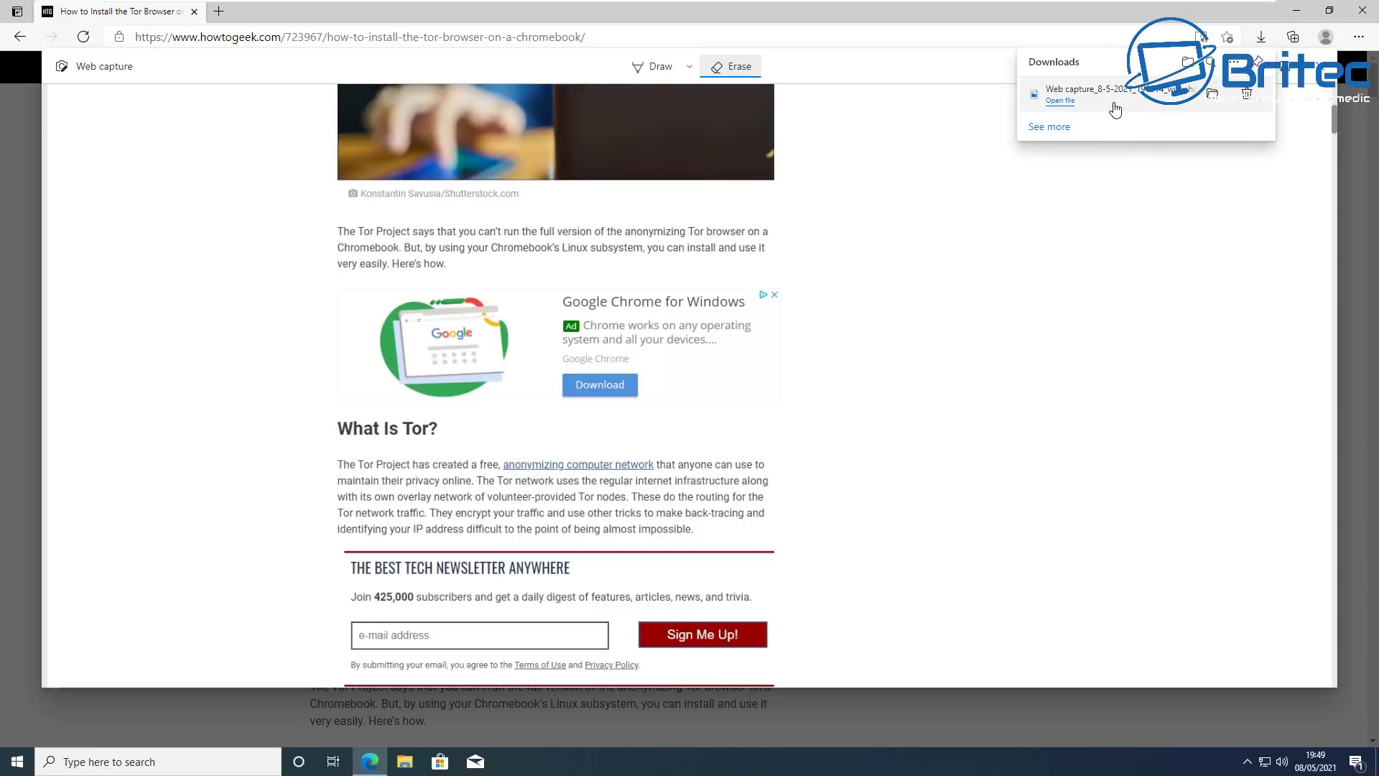
click(1326, 71)
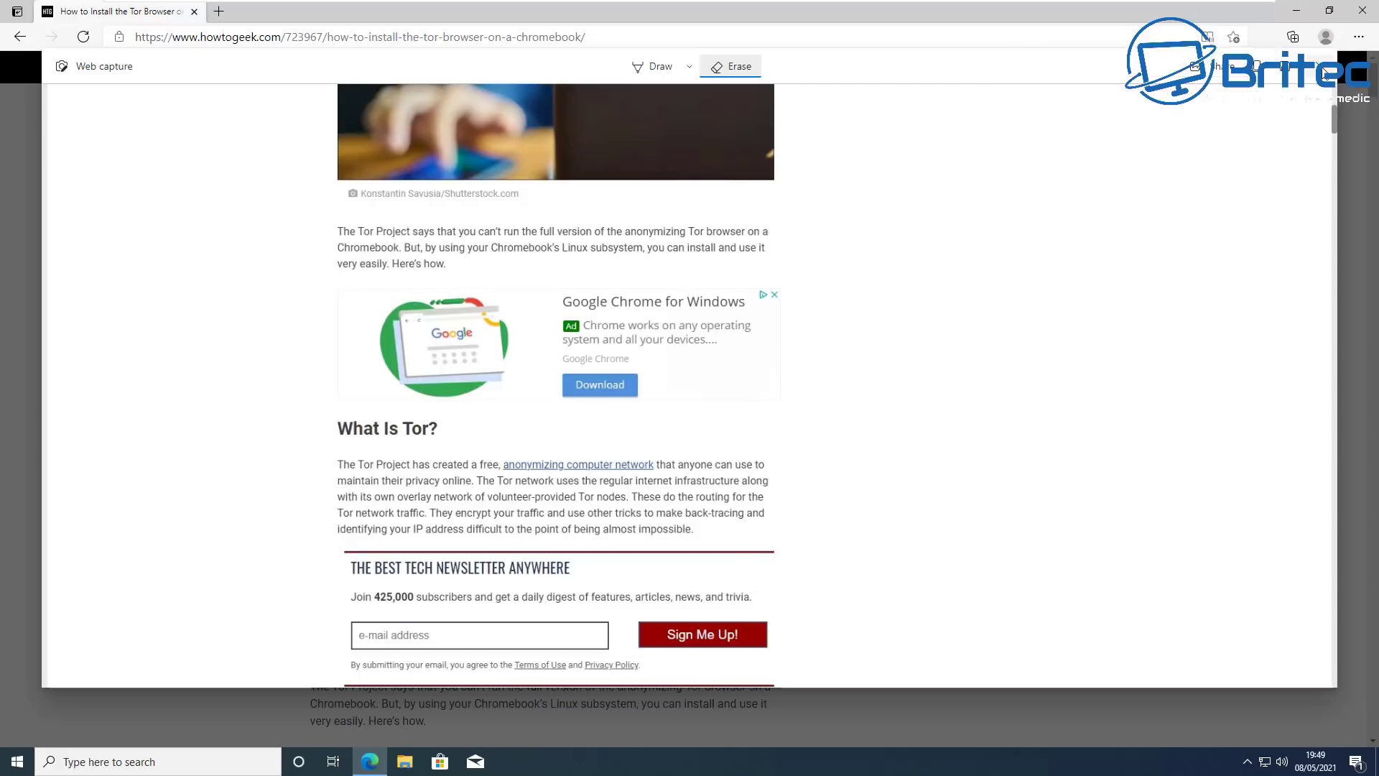
click(1326, 68)
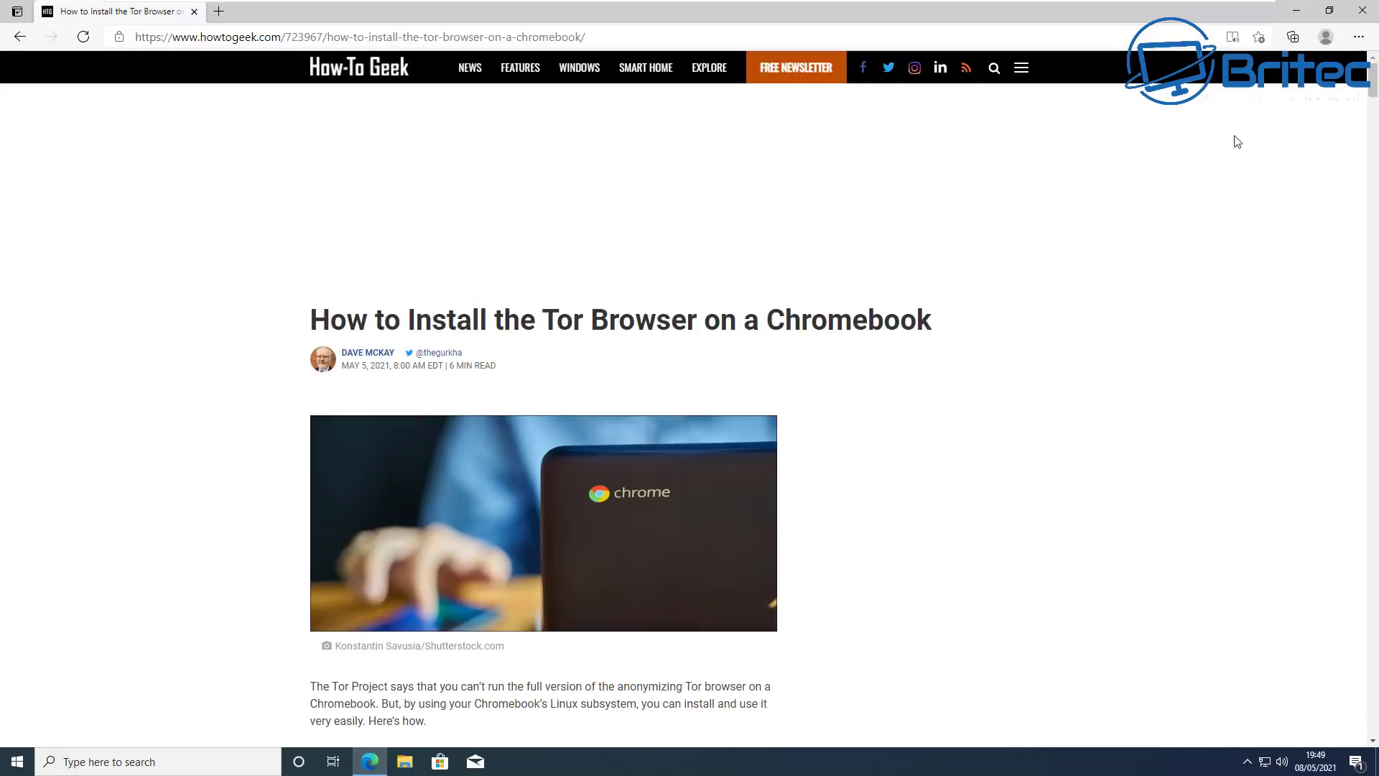
click(1358, 37)
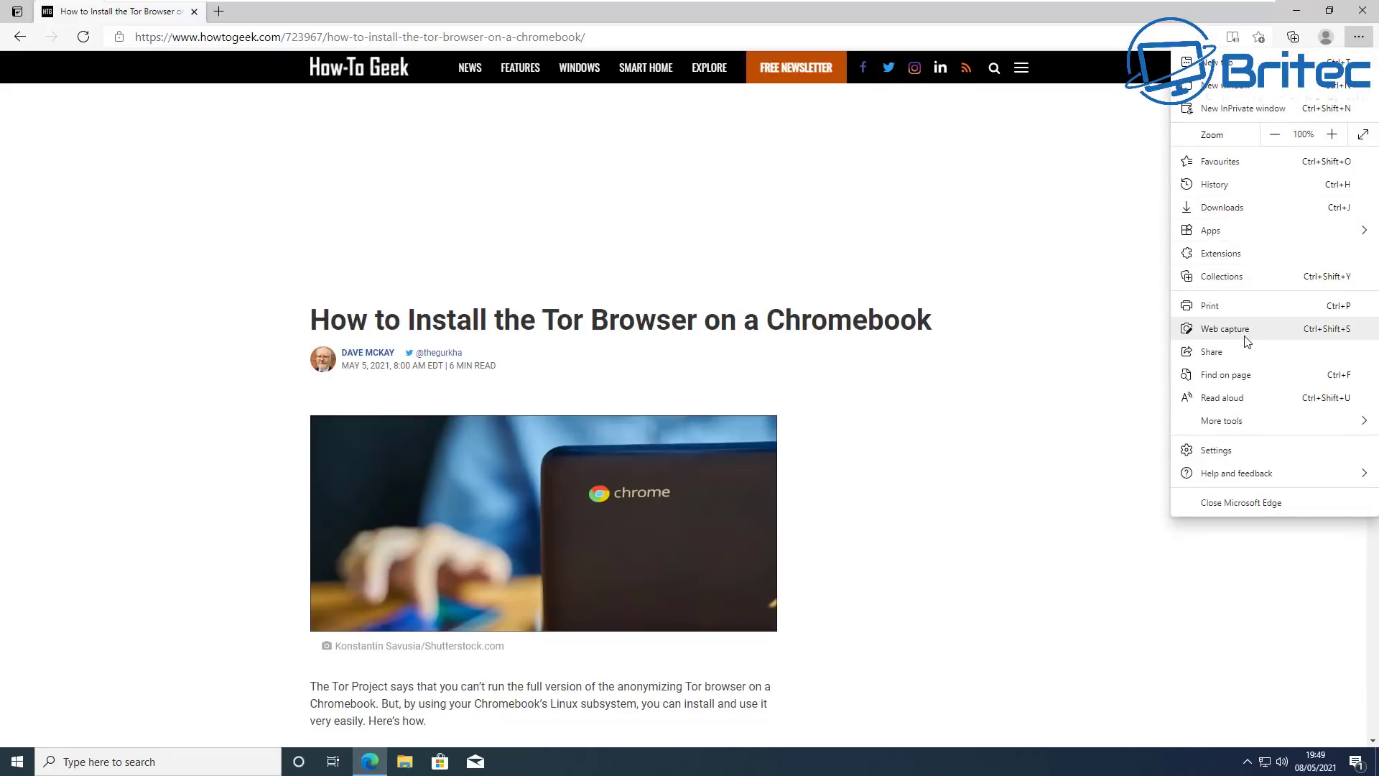
click(1225, 328)
key(Escape)
Take a free-select web capture of the "What Is Tor?" heading and paragraph, bring it up for adding notes and close it.
scroll(1099, 409, down, 9)
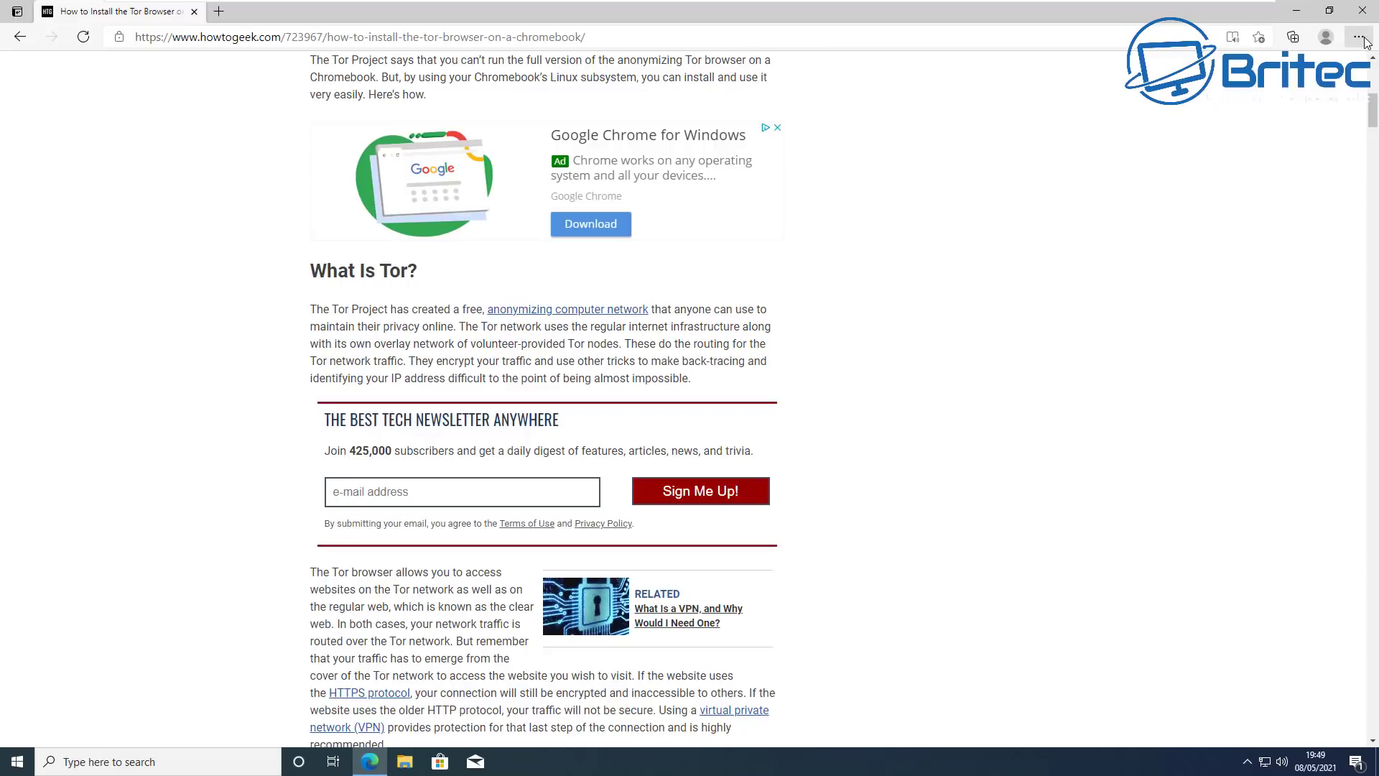
click(1358, 37)
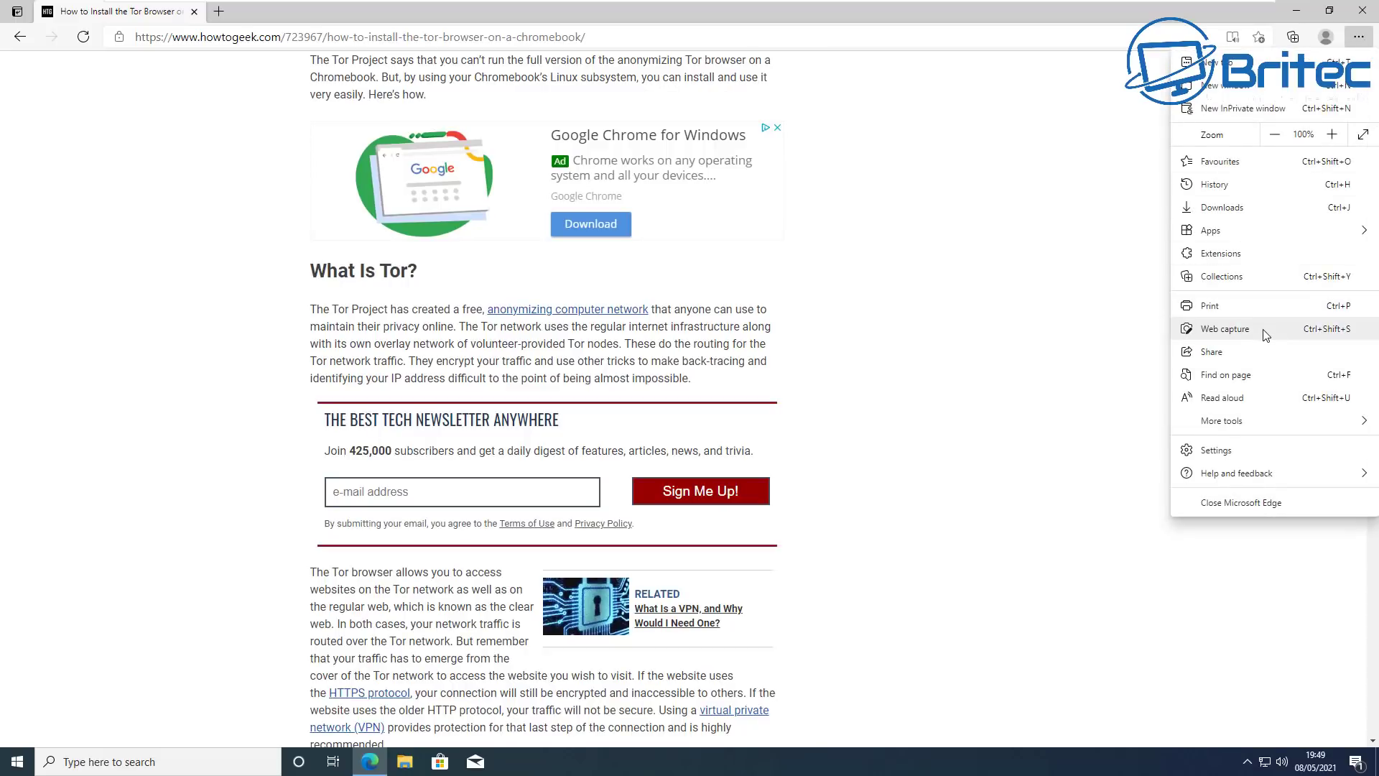
click(1225, 328)
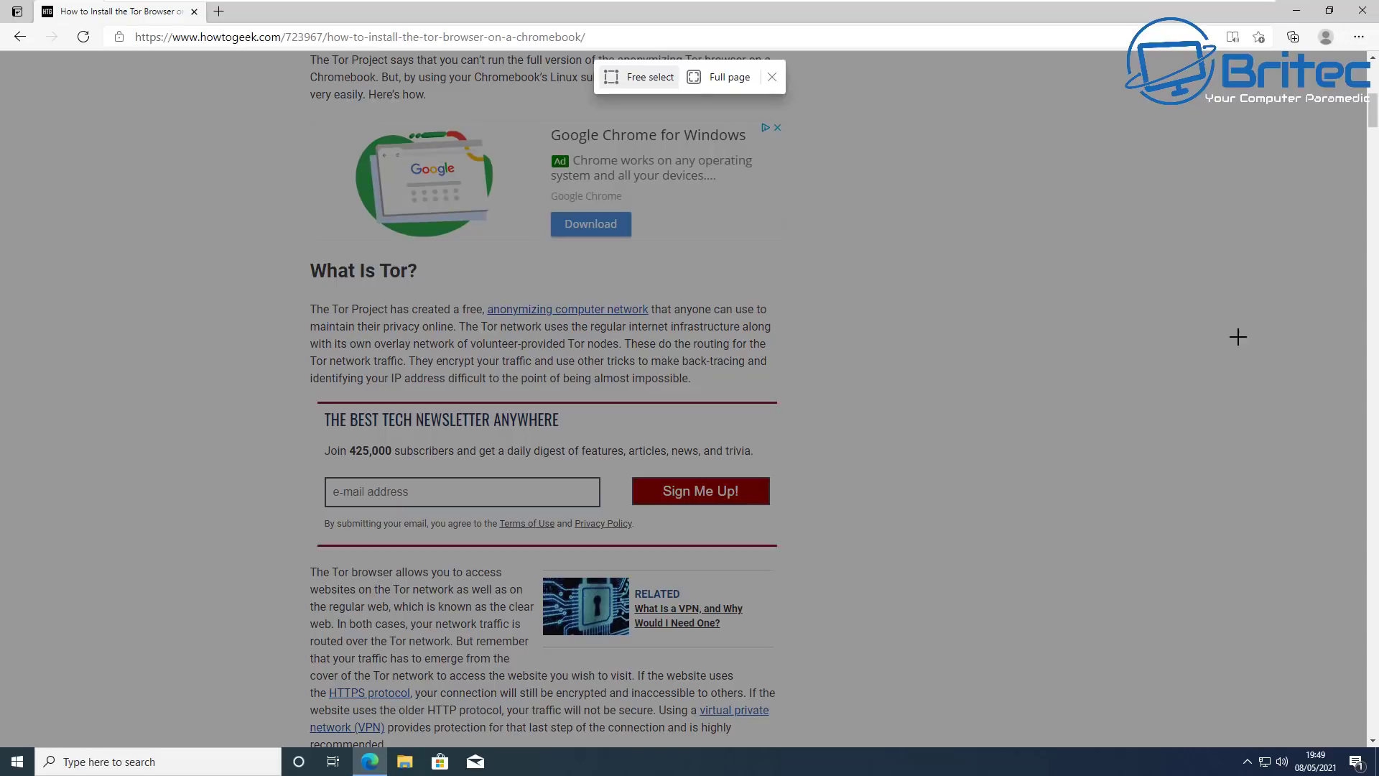
click(632, 79)
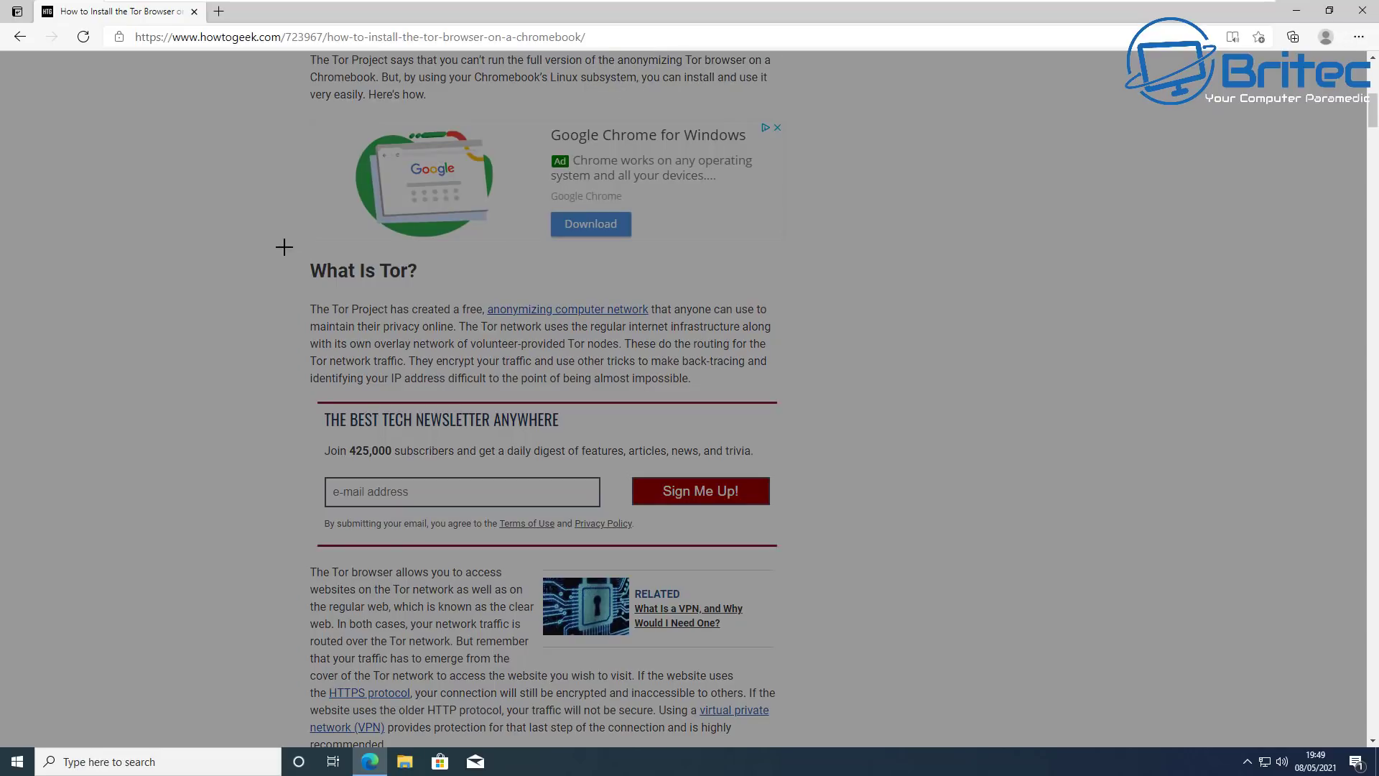
drag(280, 236, 786, 393)
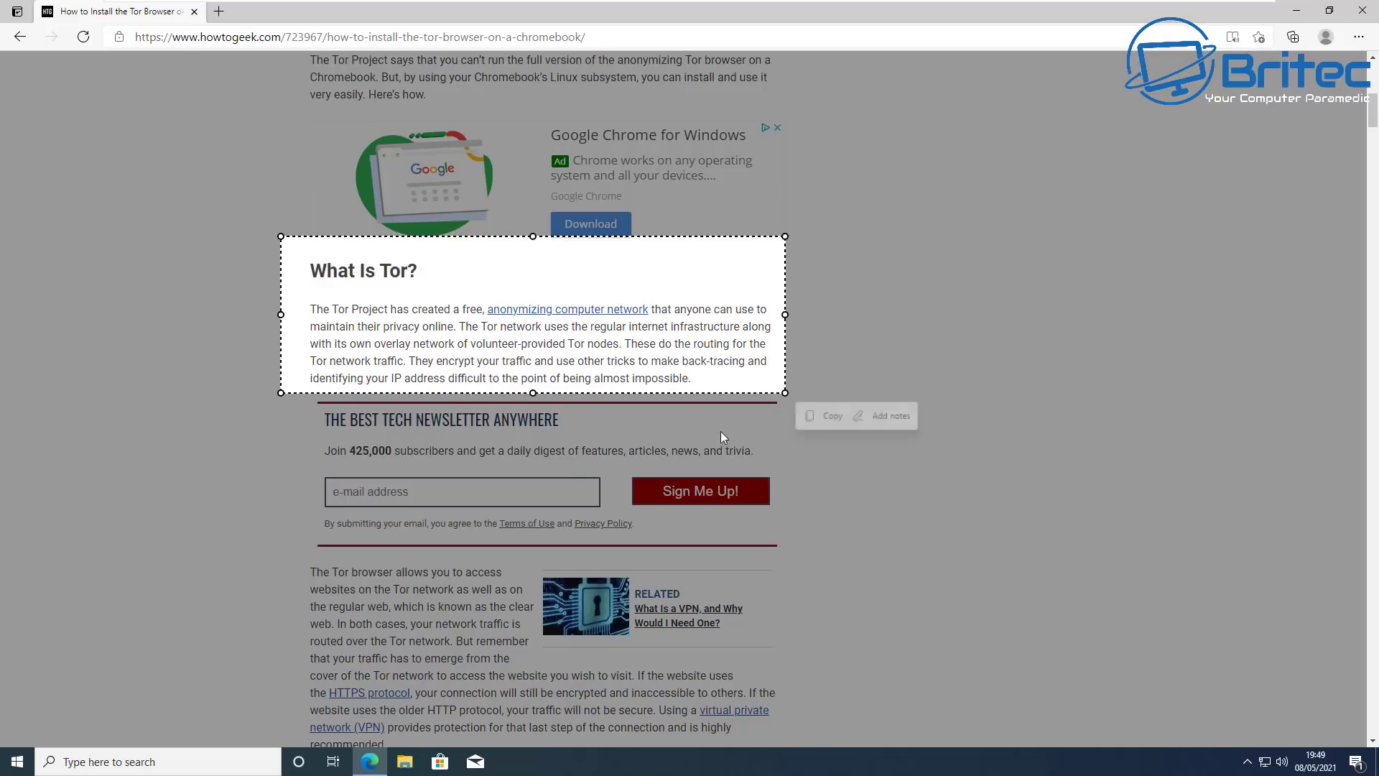
click(881, 423)
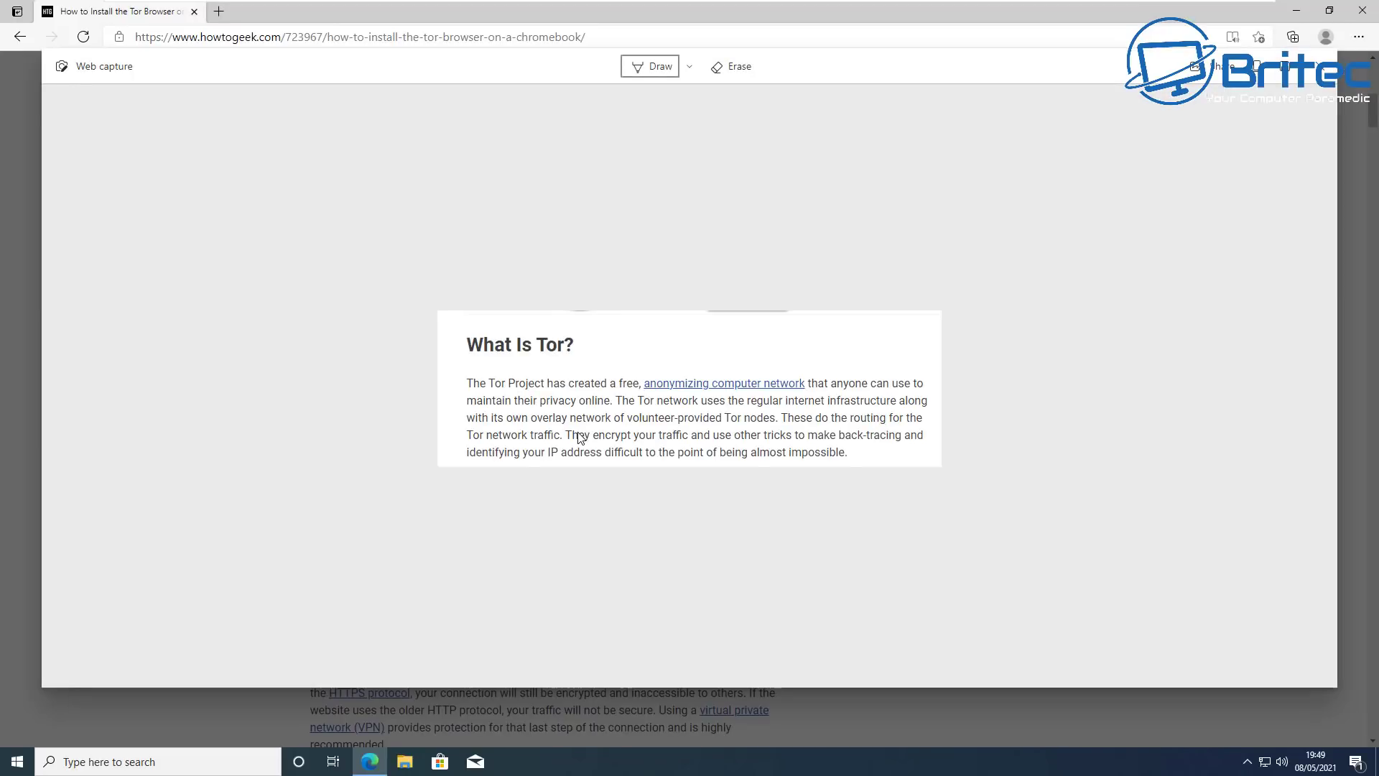
click(1307, 70)
Skim the next sections of the Tor Browser article and close the browser window.
scroll(560, 454, down, 10)
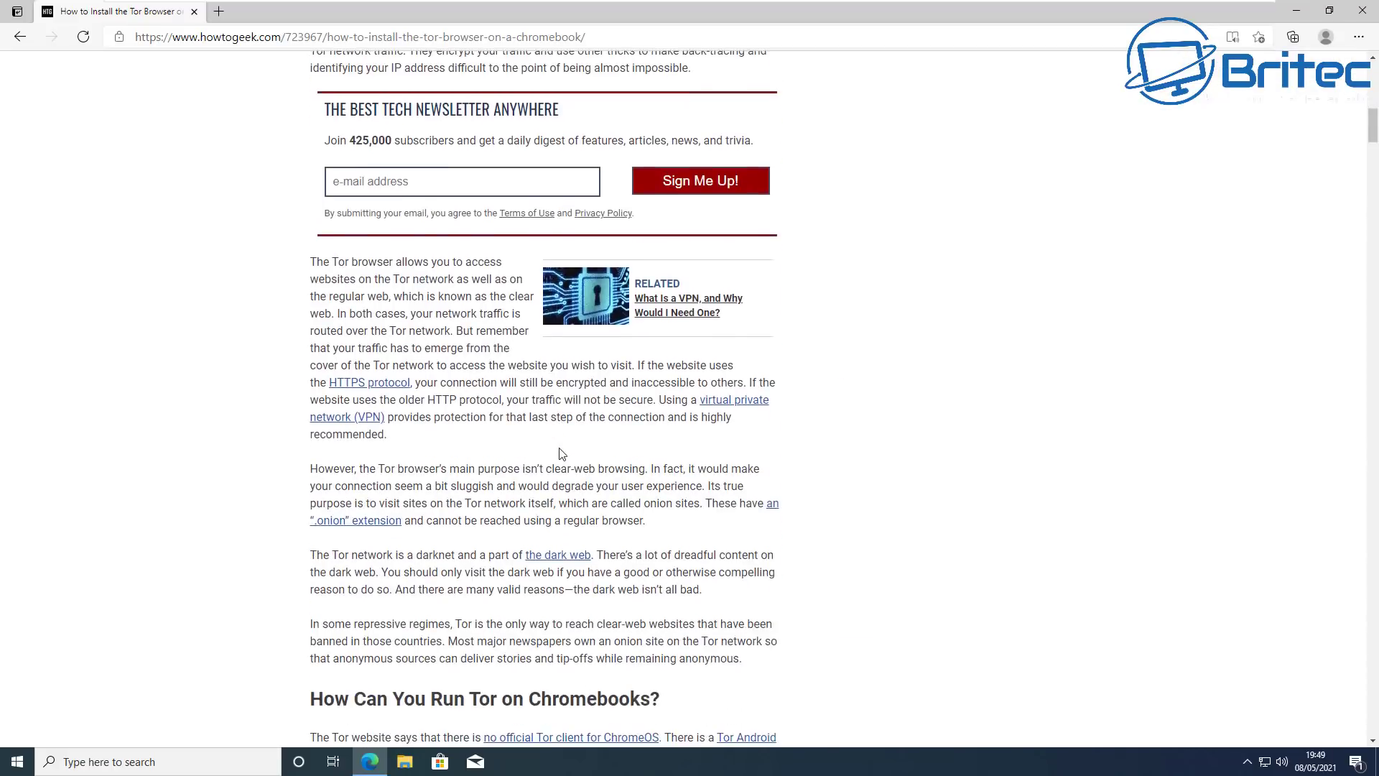
scroll(560, 454, down, 1)
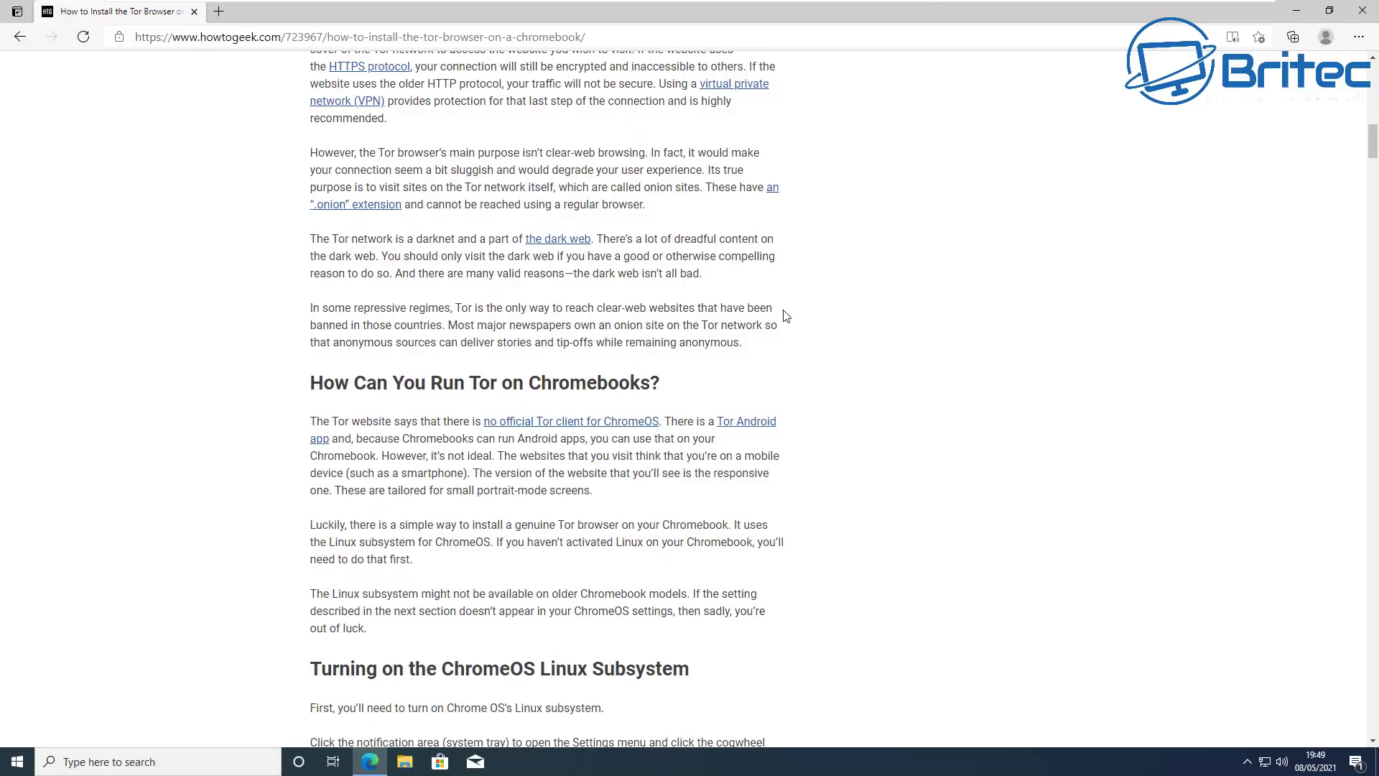
click(1365, 13)
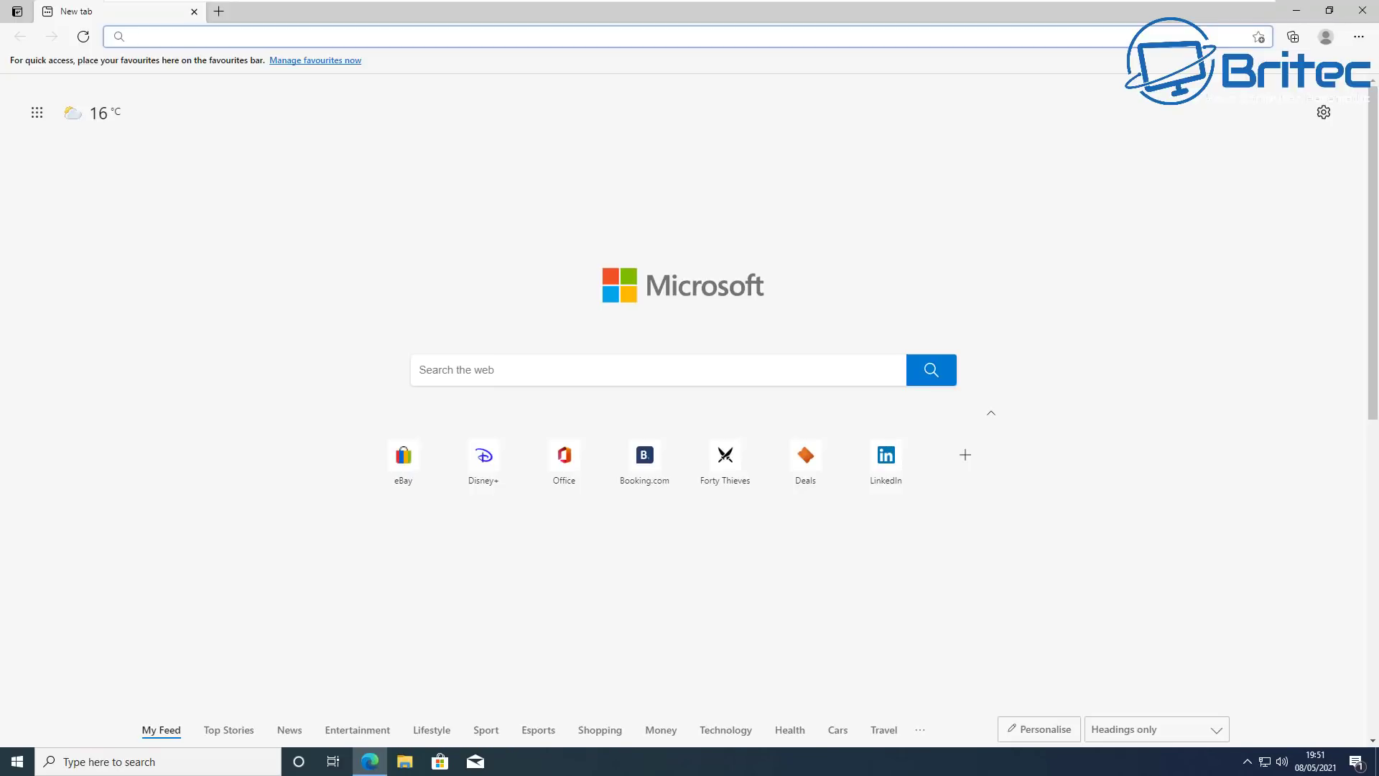
Set the browser's default theme to Dark in the Appearance settings.
click(1358, 40)
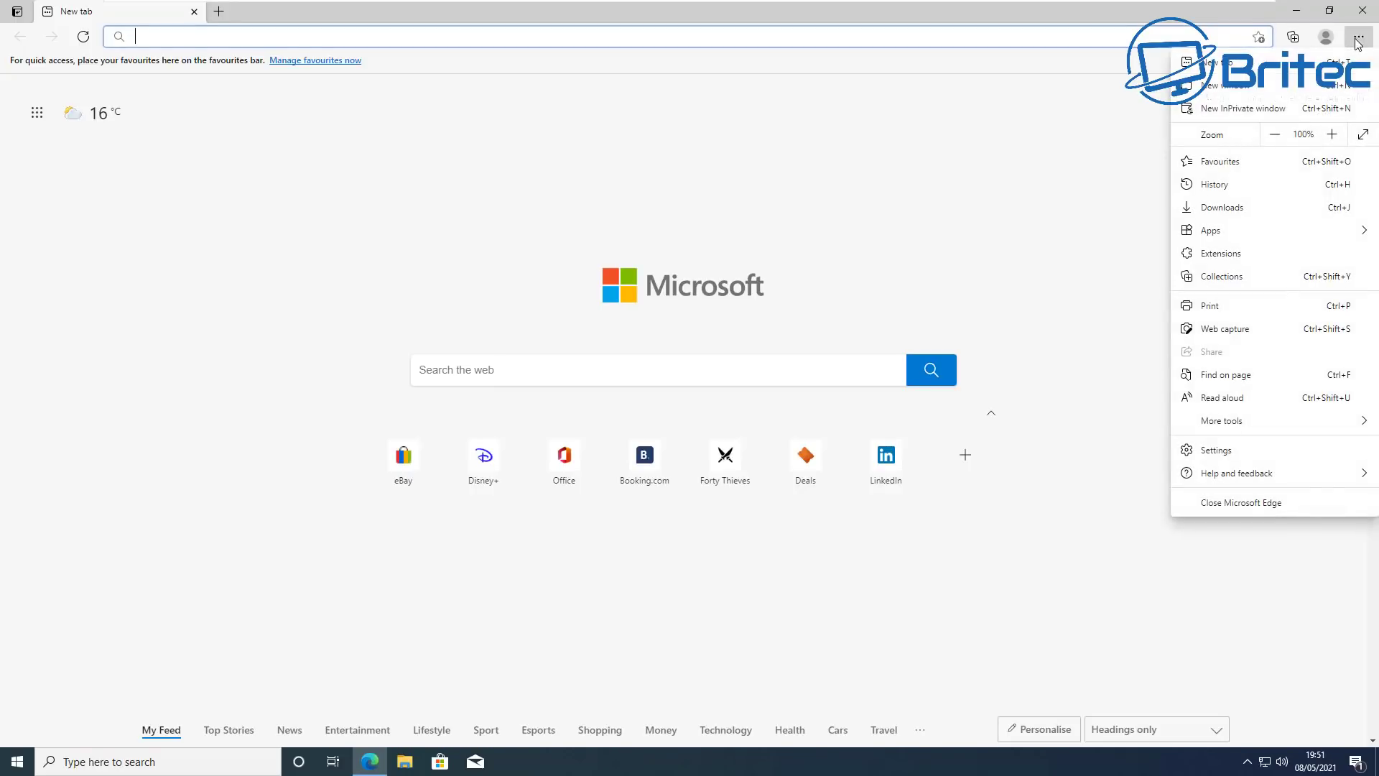
click(1231, 457)
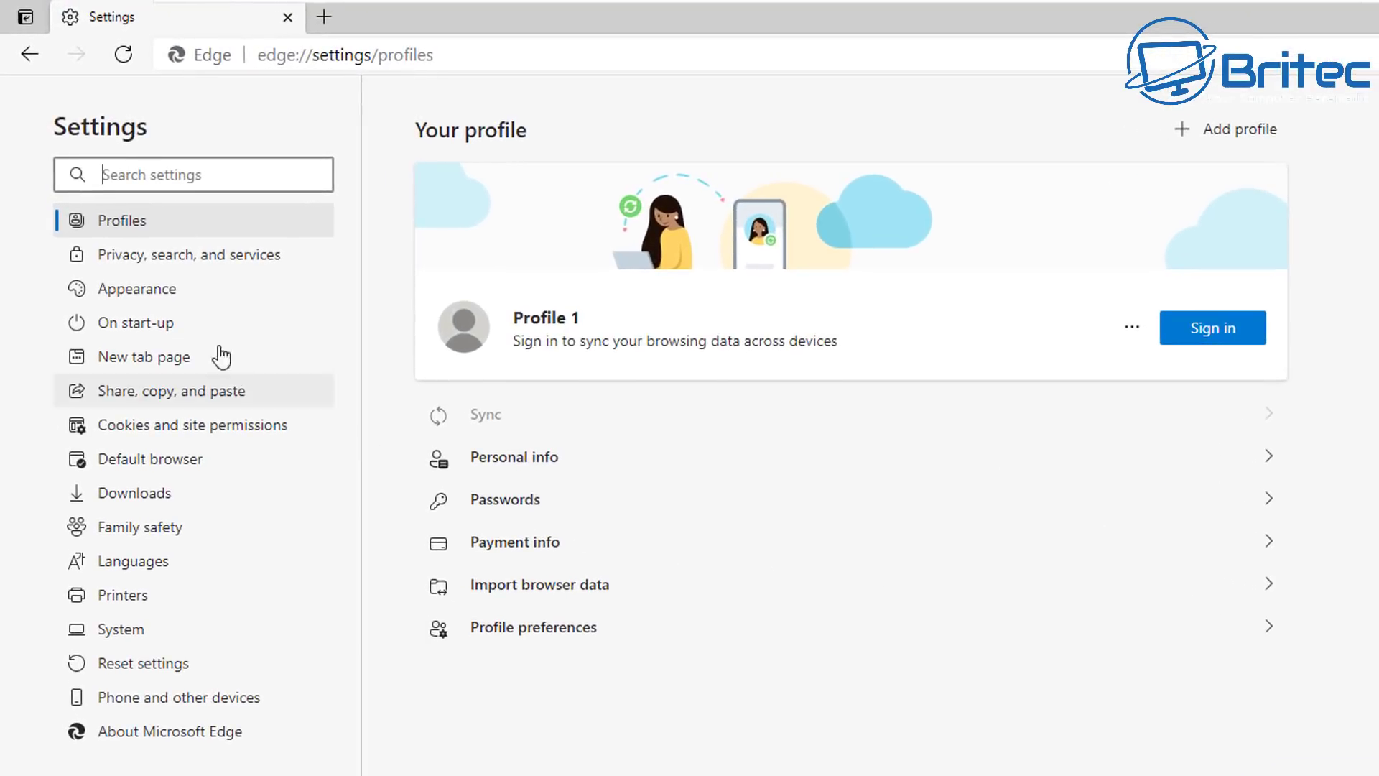
click(161, 289)
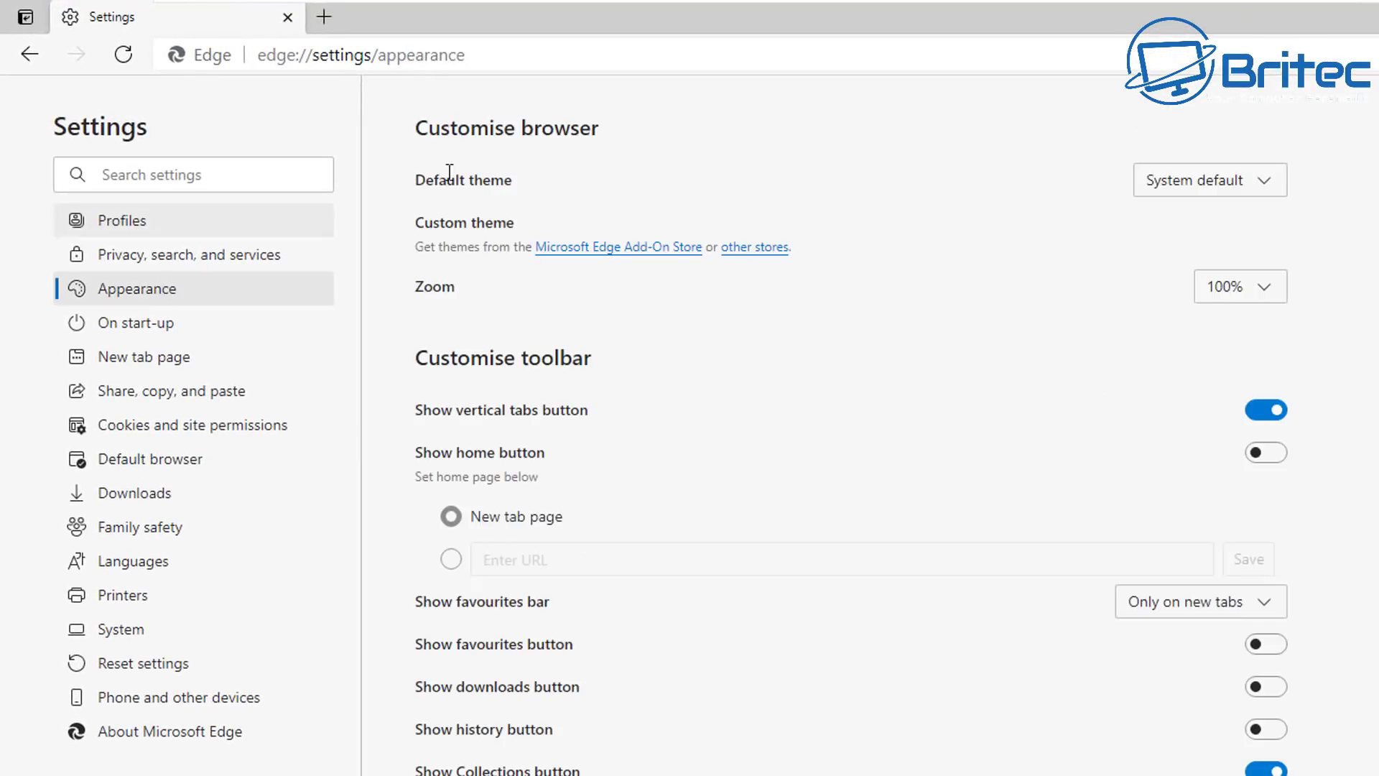
click(1276, 187)
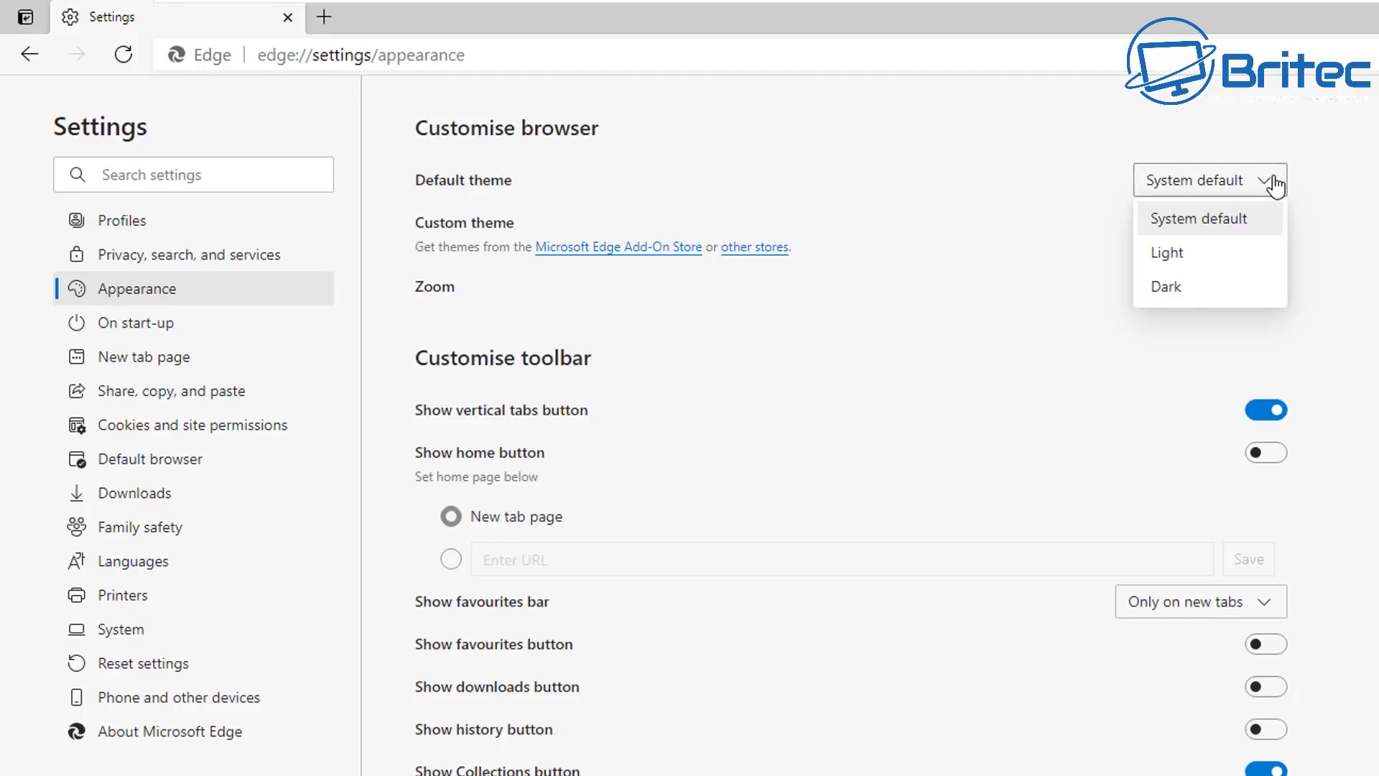
click(1167, 287)
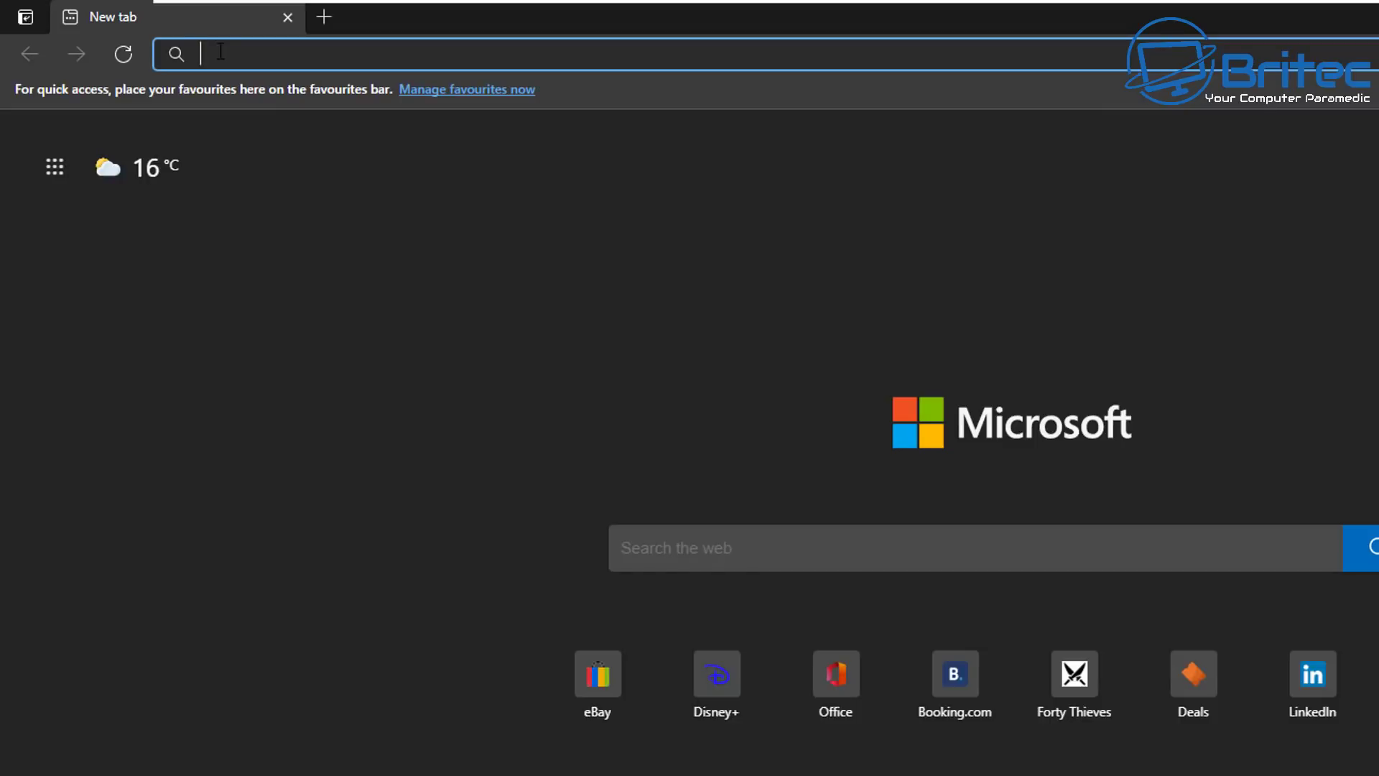
Open the experiments page at edge://flags and search the flags for "qr".
text(edge)
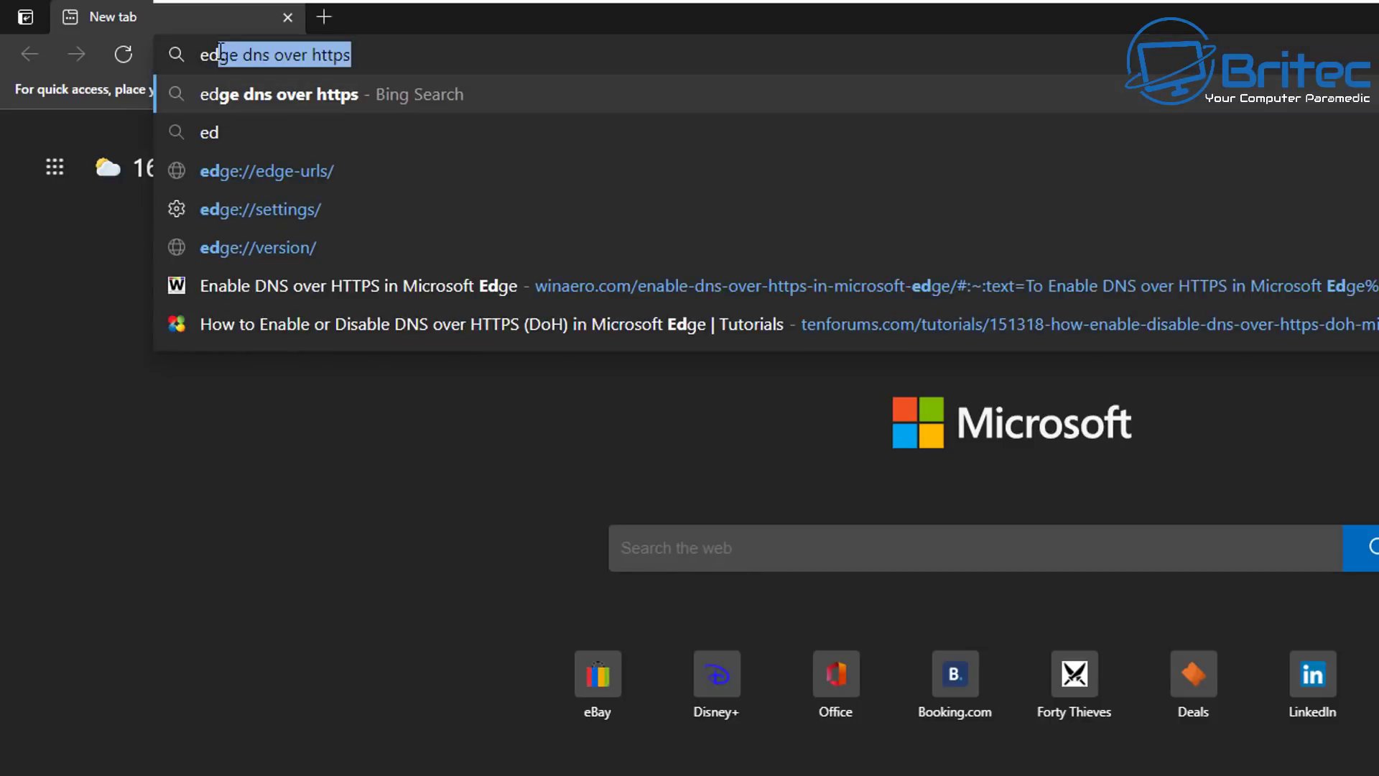
text(:)
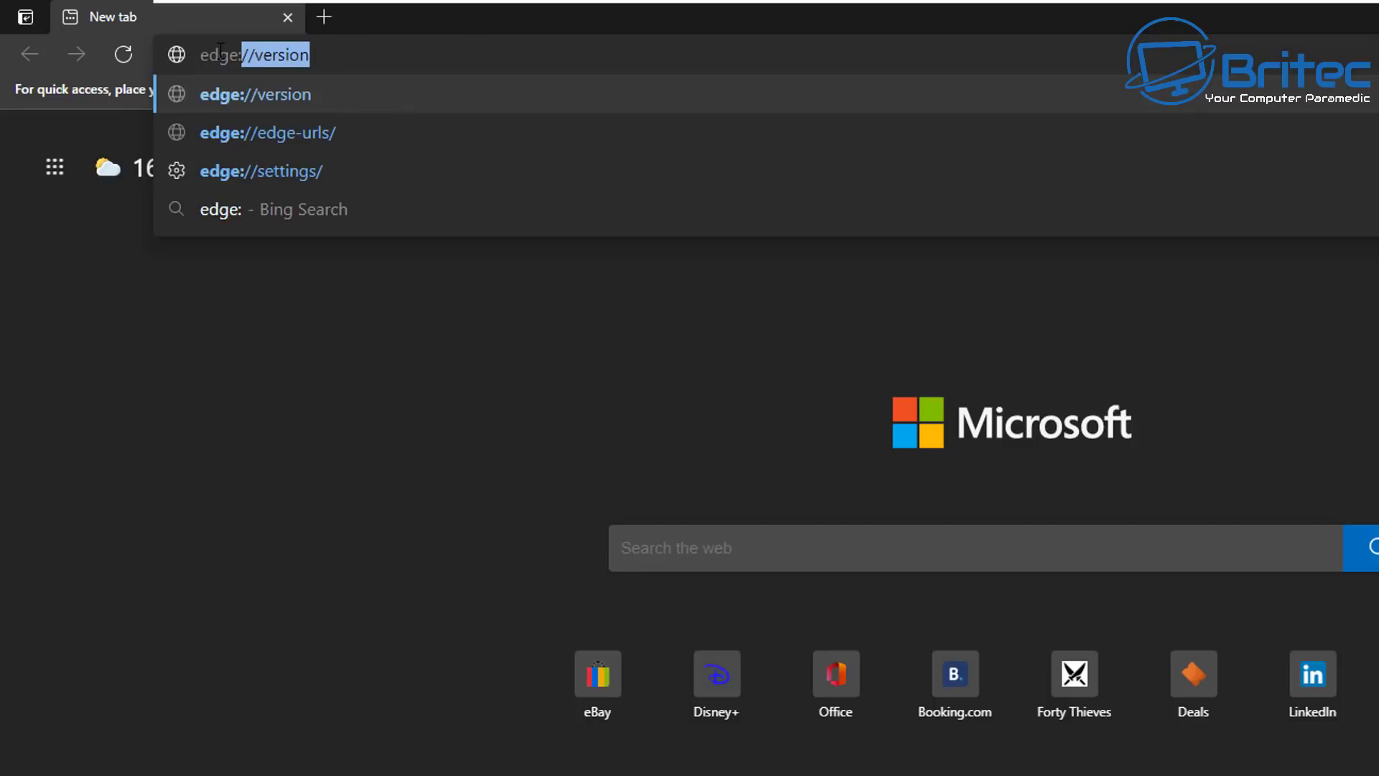
text(//)
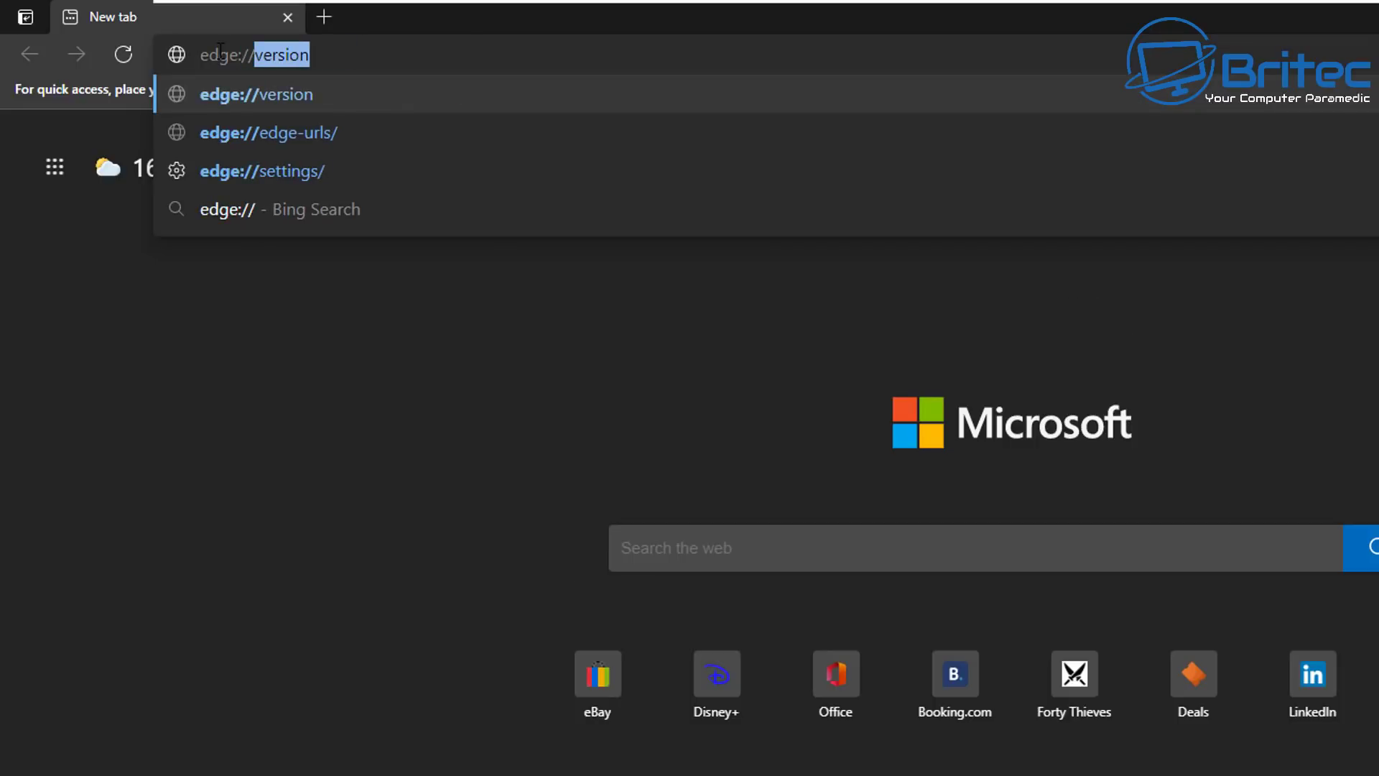
text(fla)
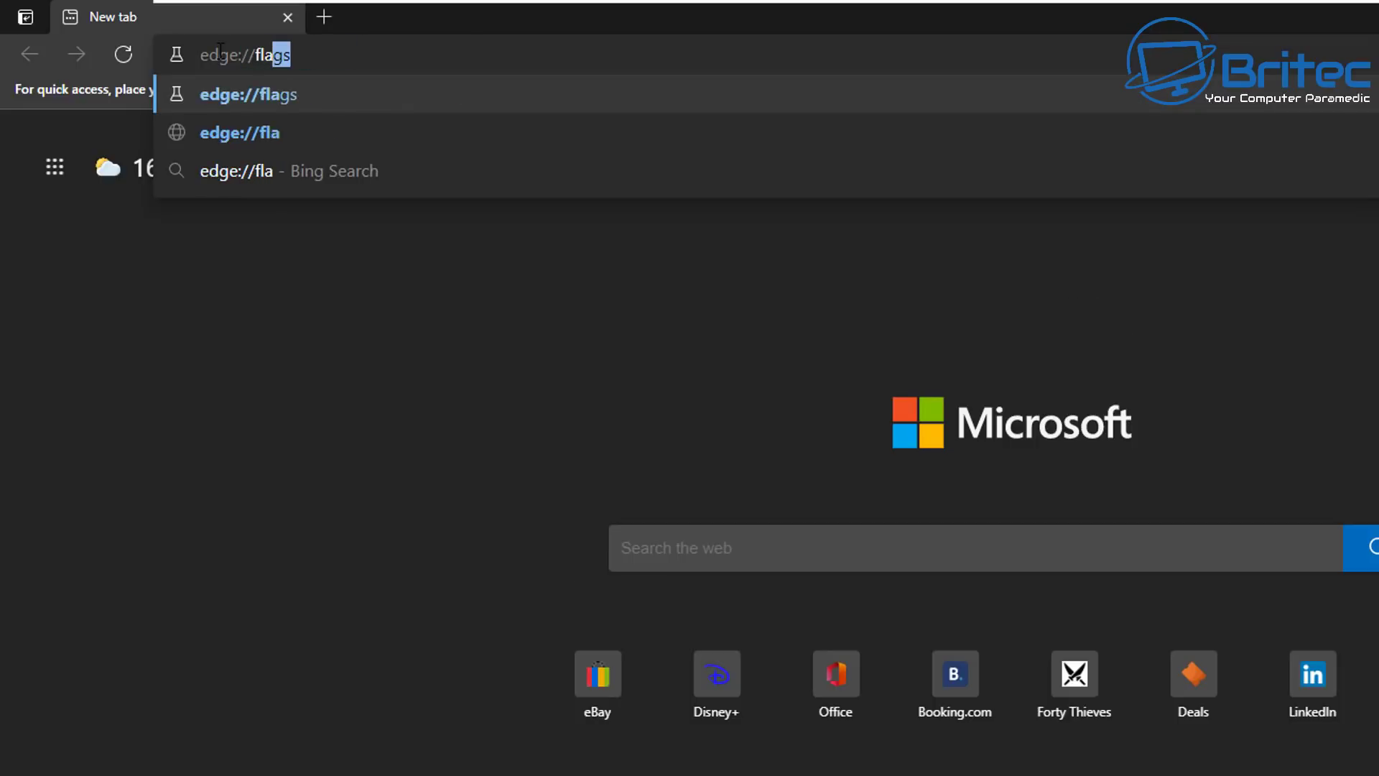
text(gs)
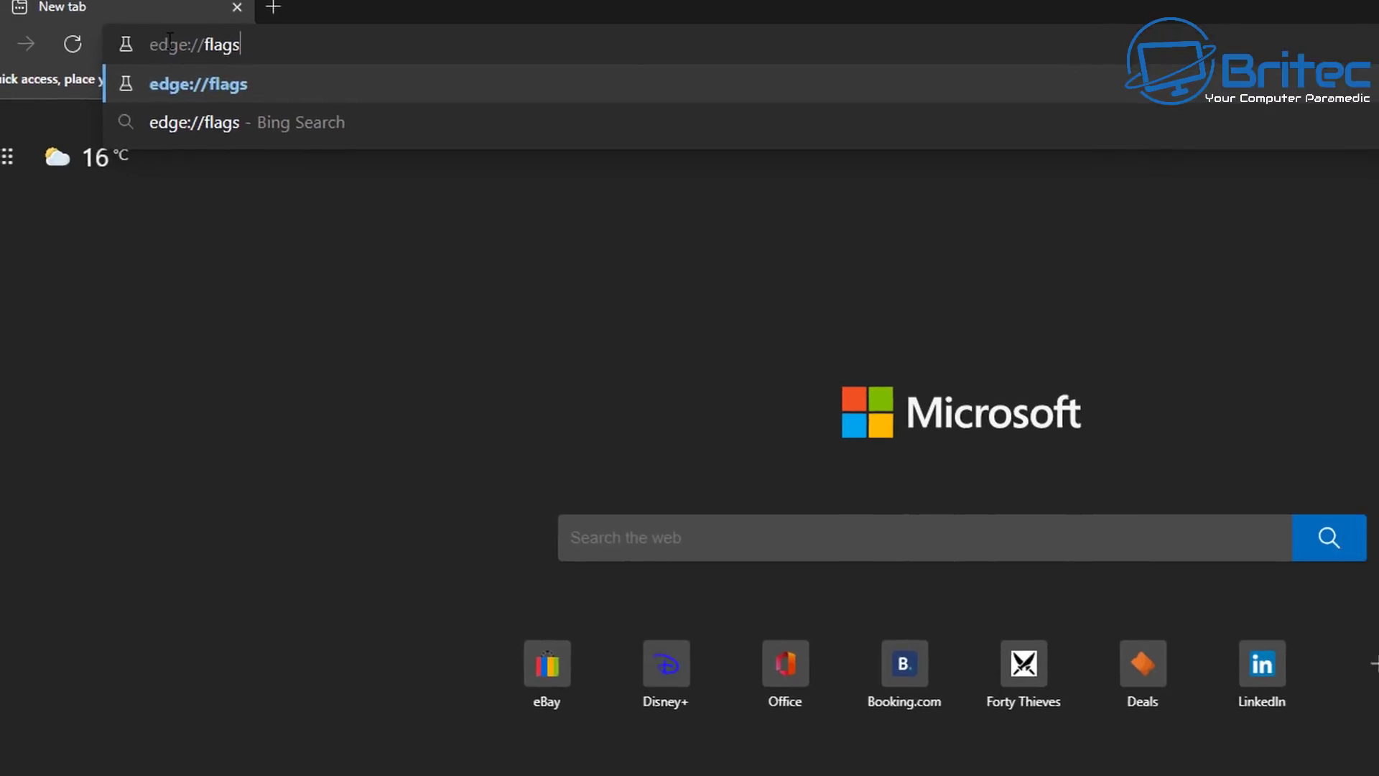
key(Return)
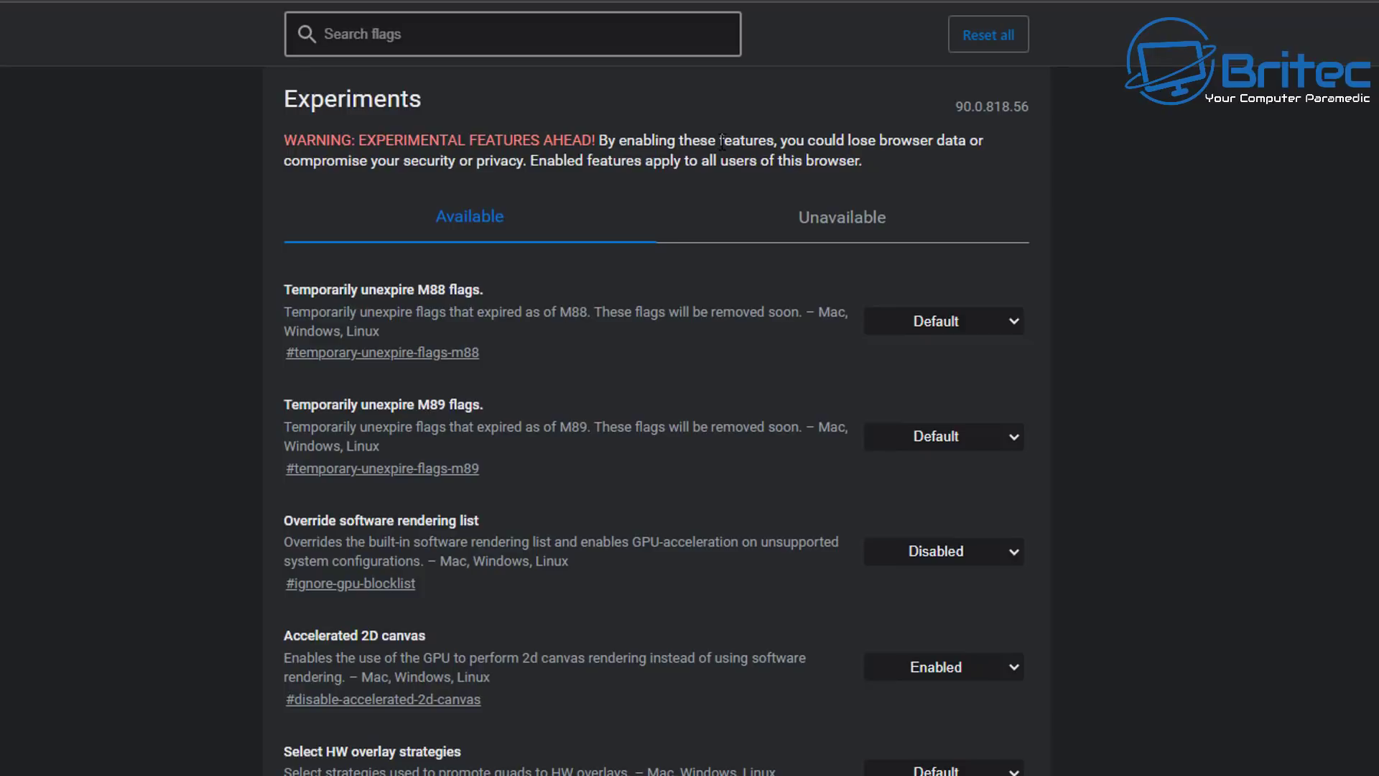
text(qr)
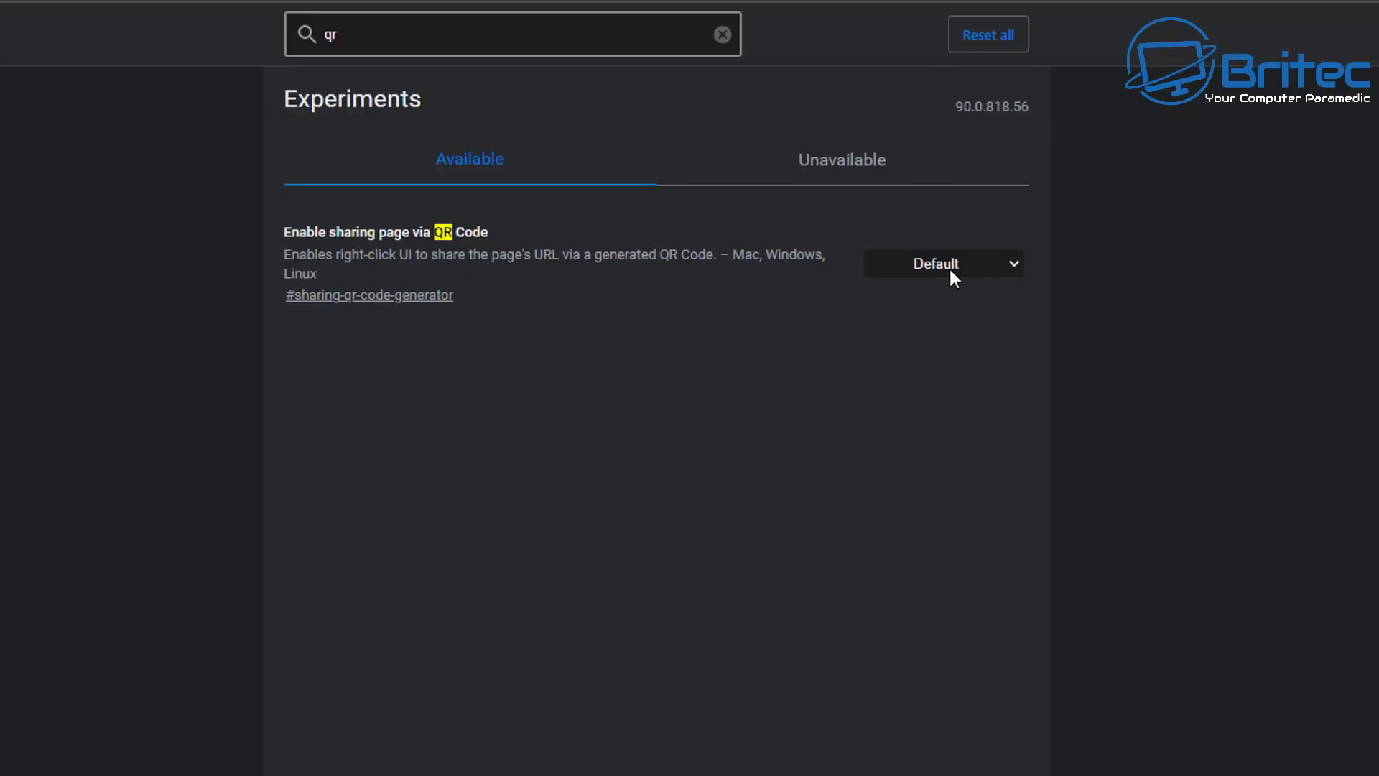
Set the "Enable sharing page via QR Code" flag to Enabled, restart the browser to apply it and close the window.
click(995, 267)
click(874, 302)
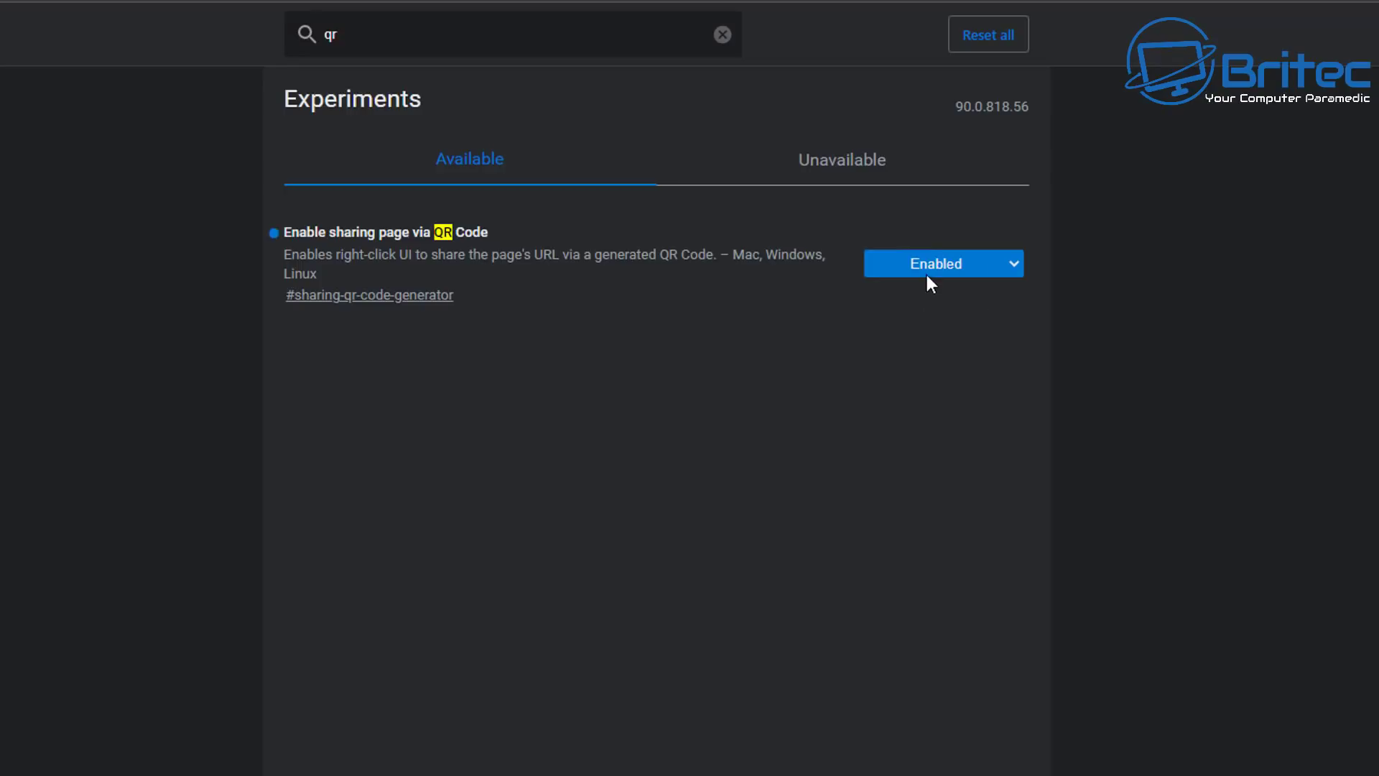
click(1152, 696)
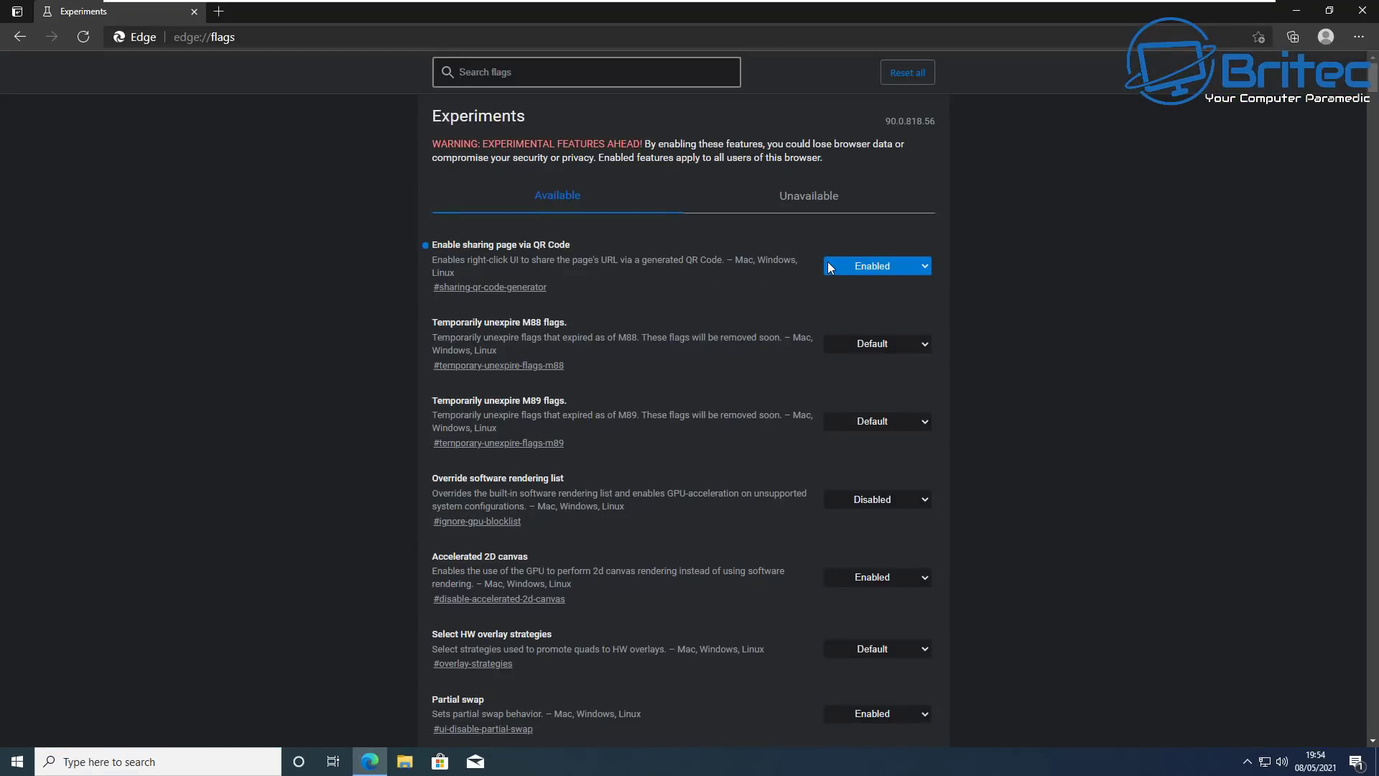
click(1361, 10)
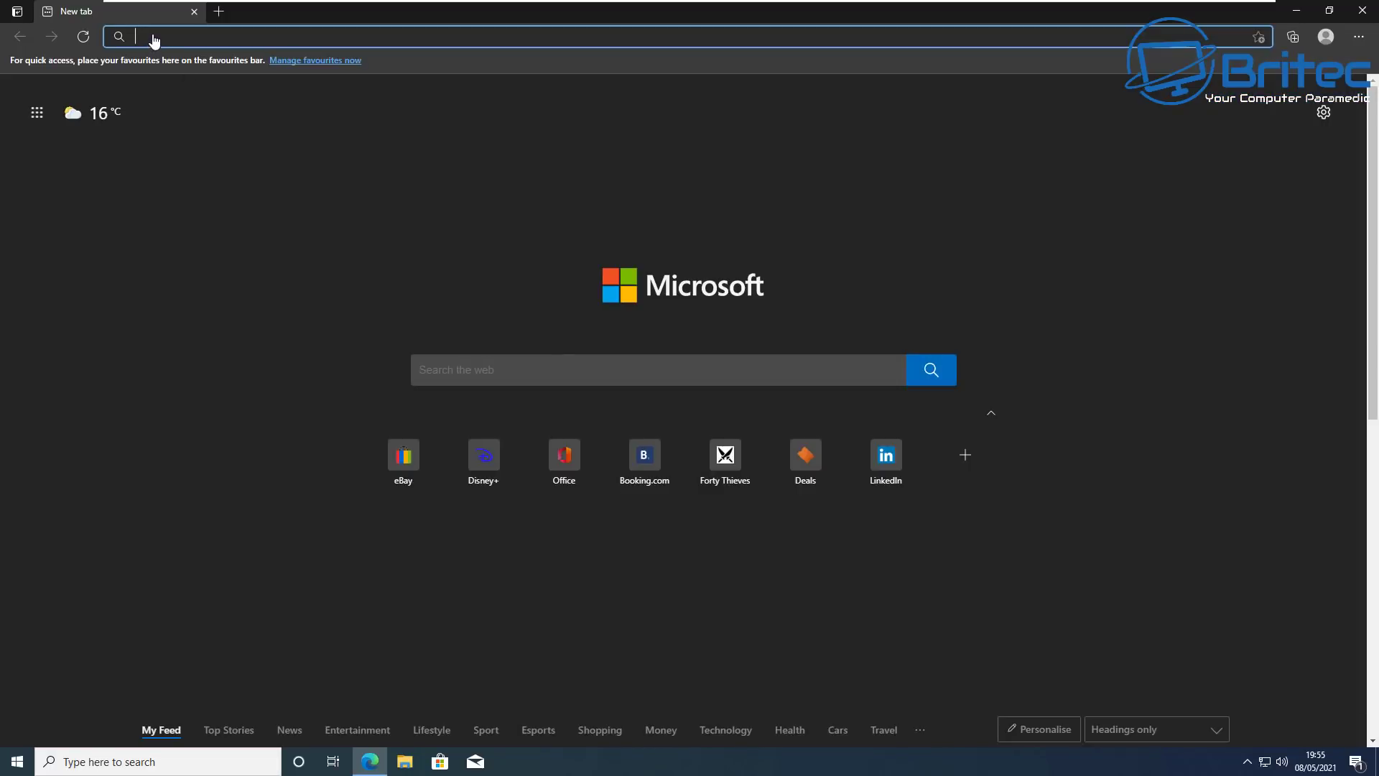
Load the copied link to the IMOU Bullet 2E security camera article on briteccomputers.co.uk and create a QR code for the page.
right_click(153, 34)
click(196, 177)
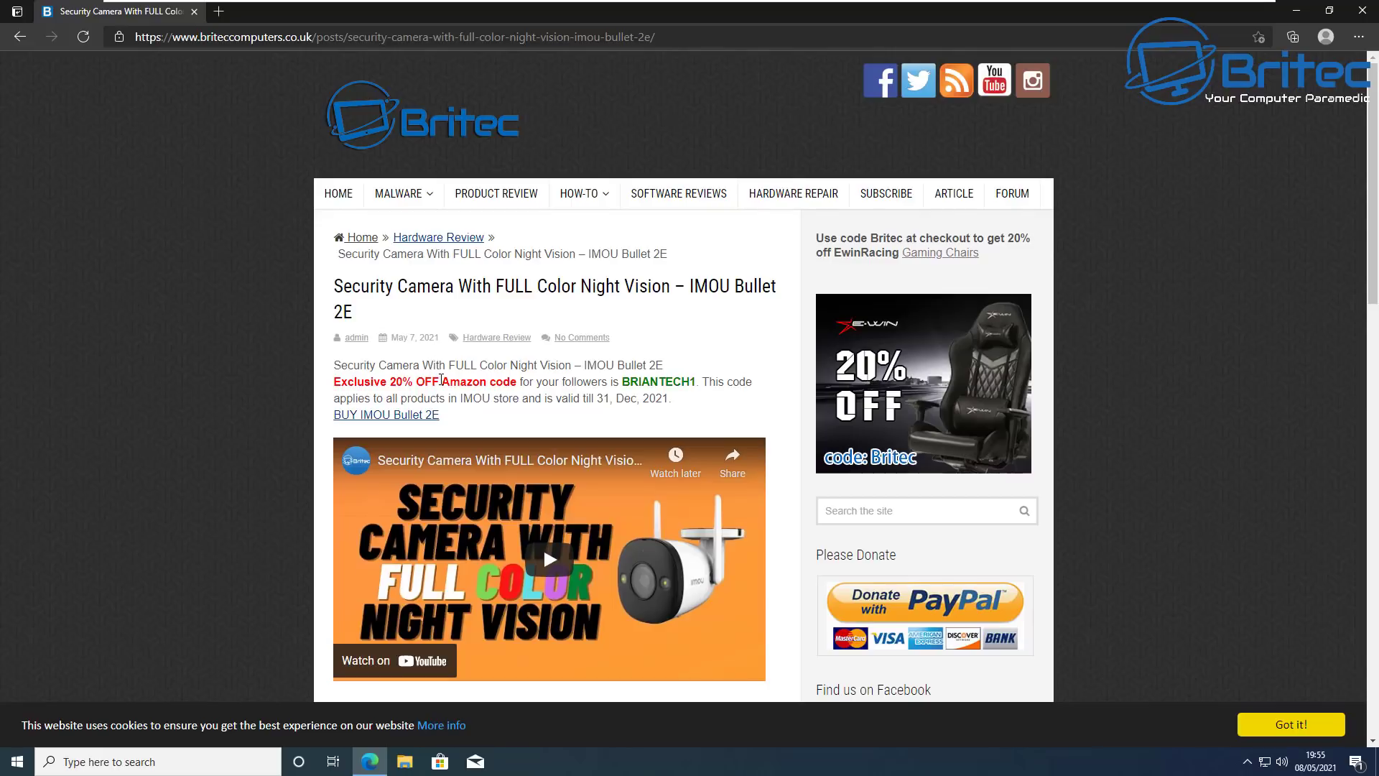
click(589, 38)
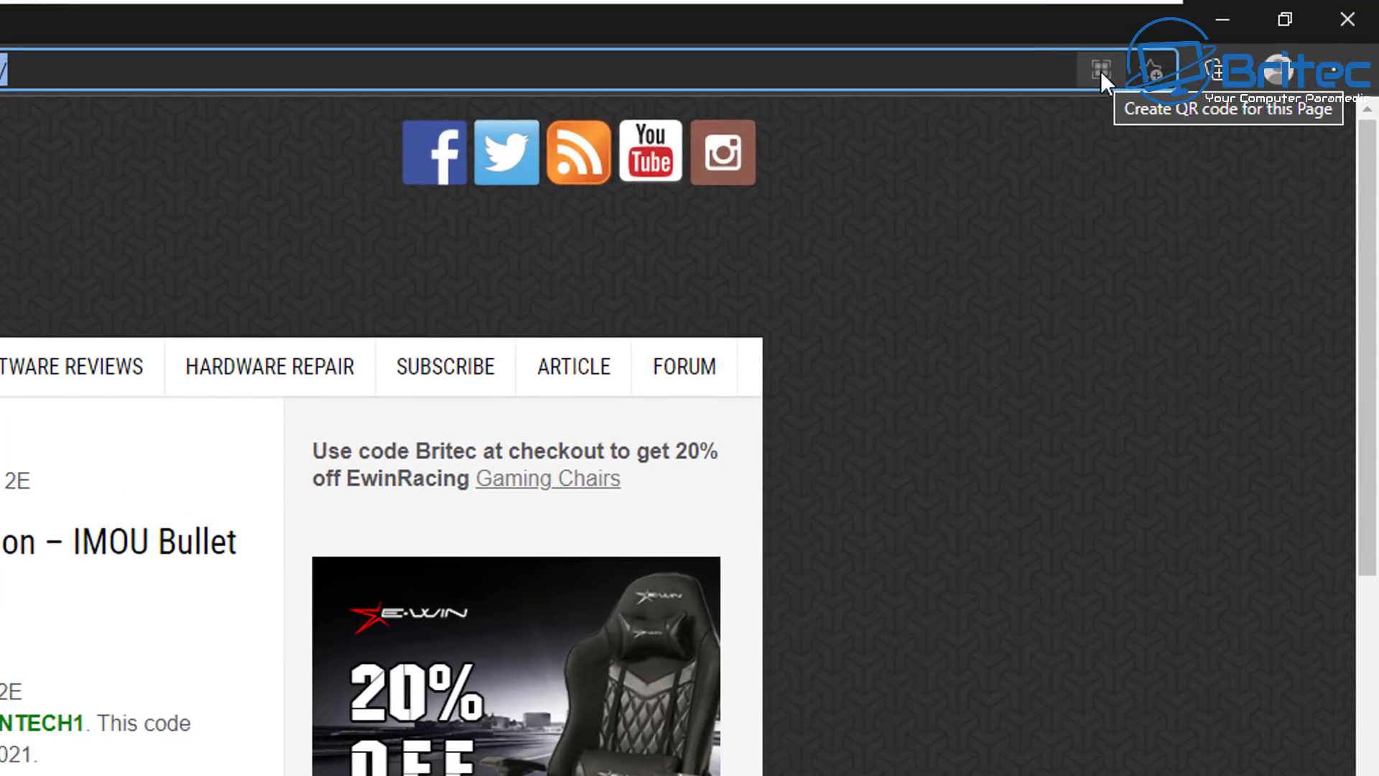
click(1100, 70)
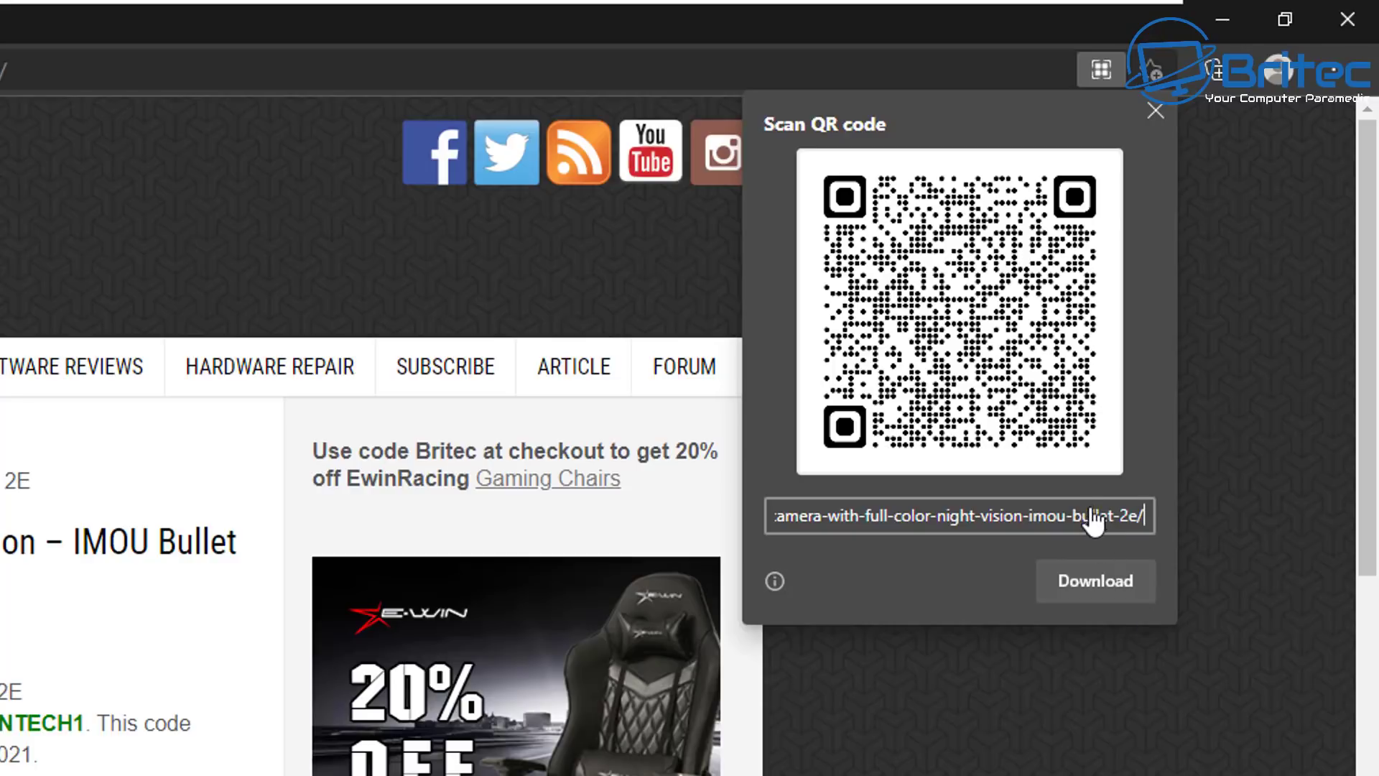
drag(1140, 515, 403, 492)
text(https)
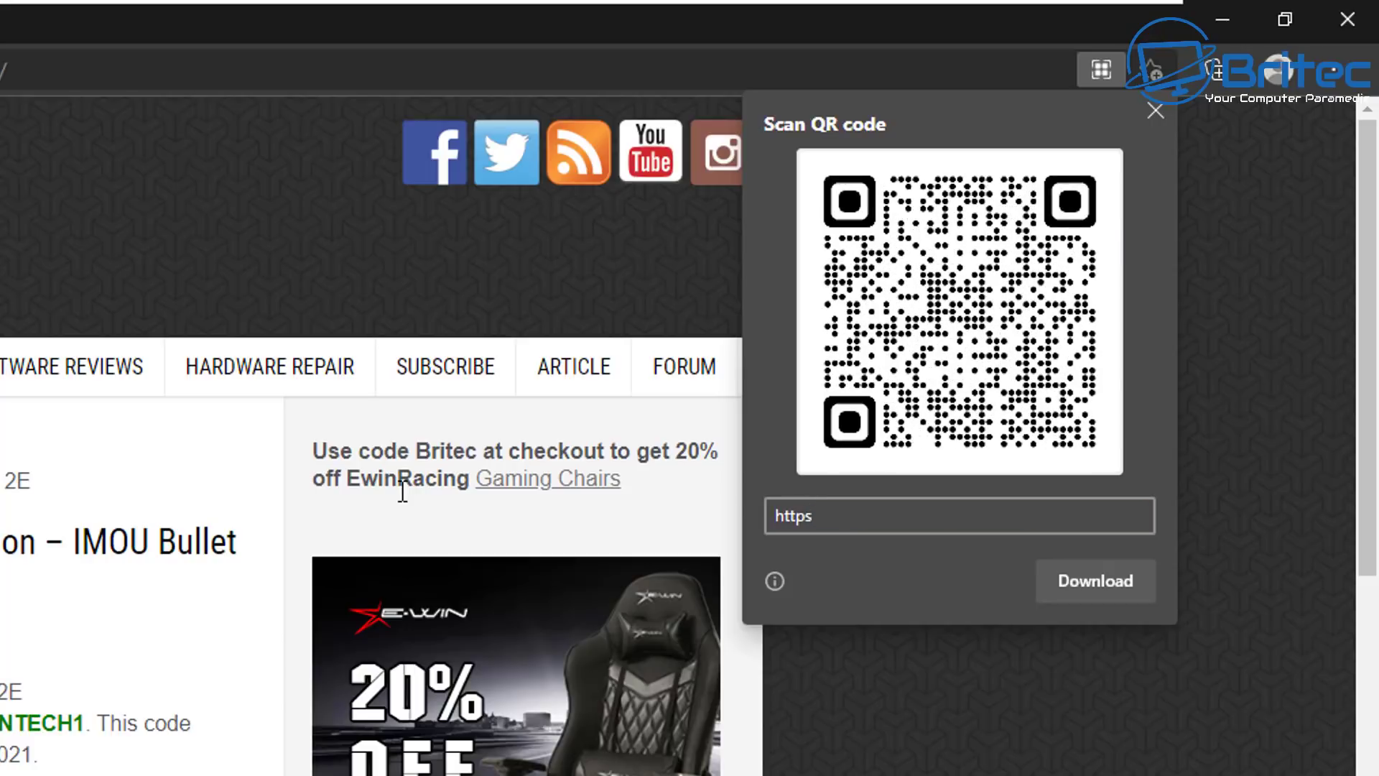
text(://b)
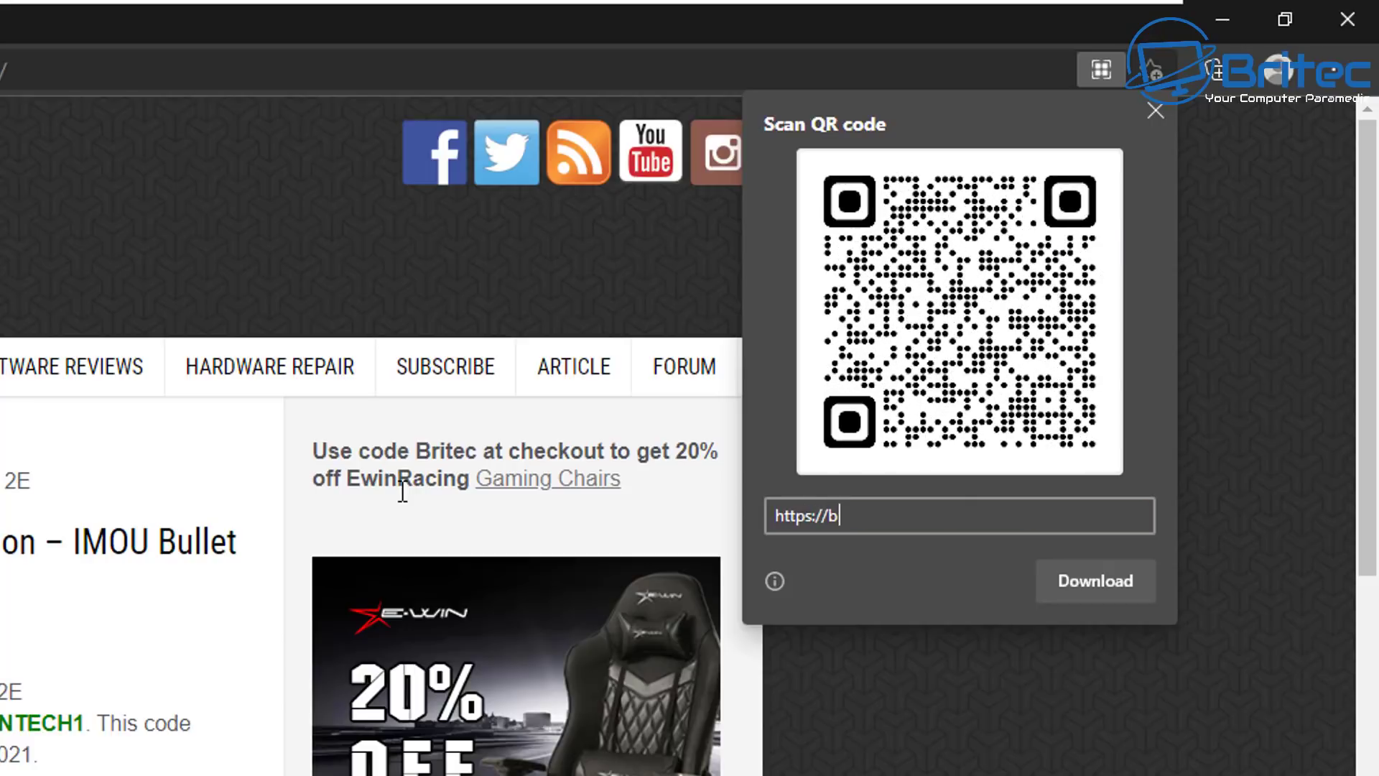
text(riteccompu)
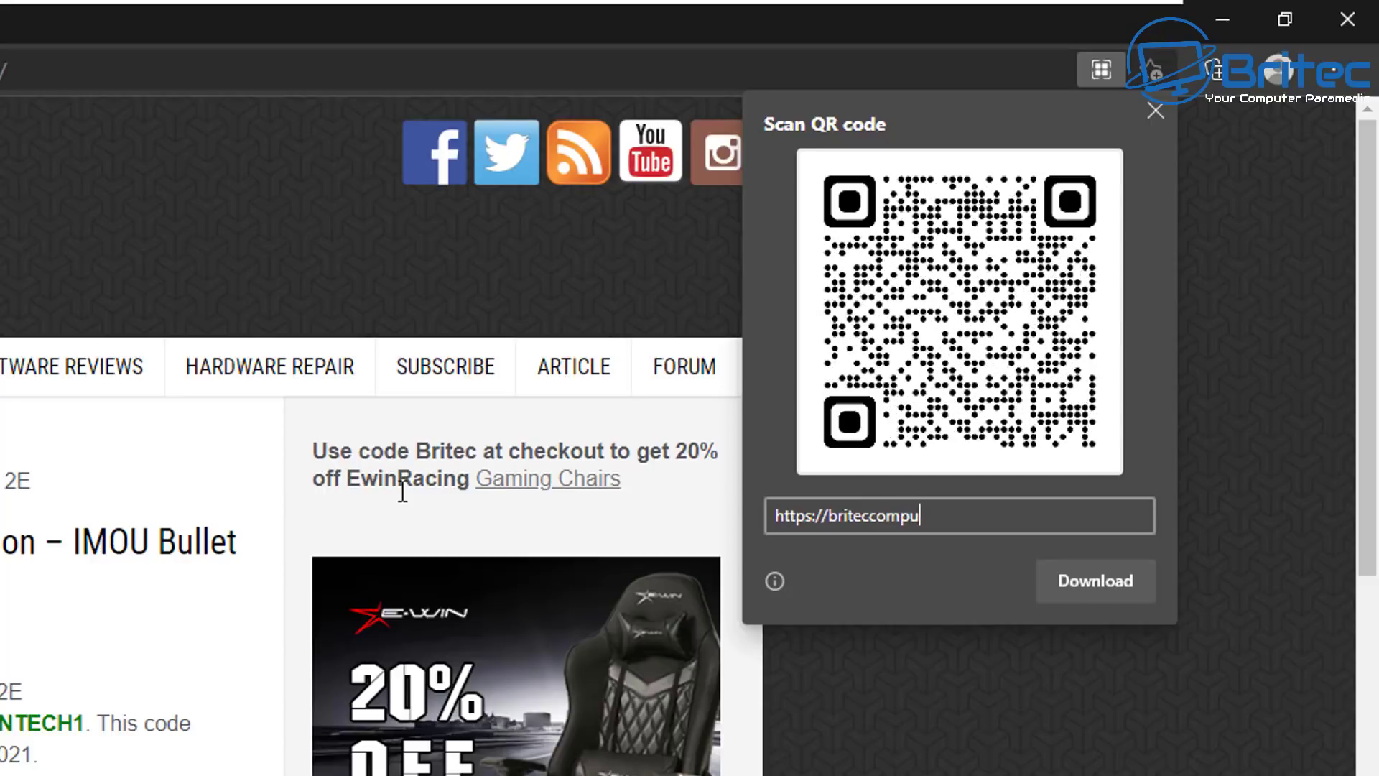
text(ters.co.u)
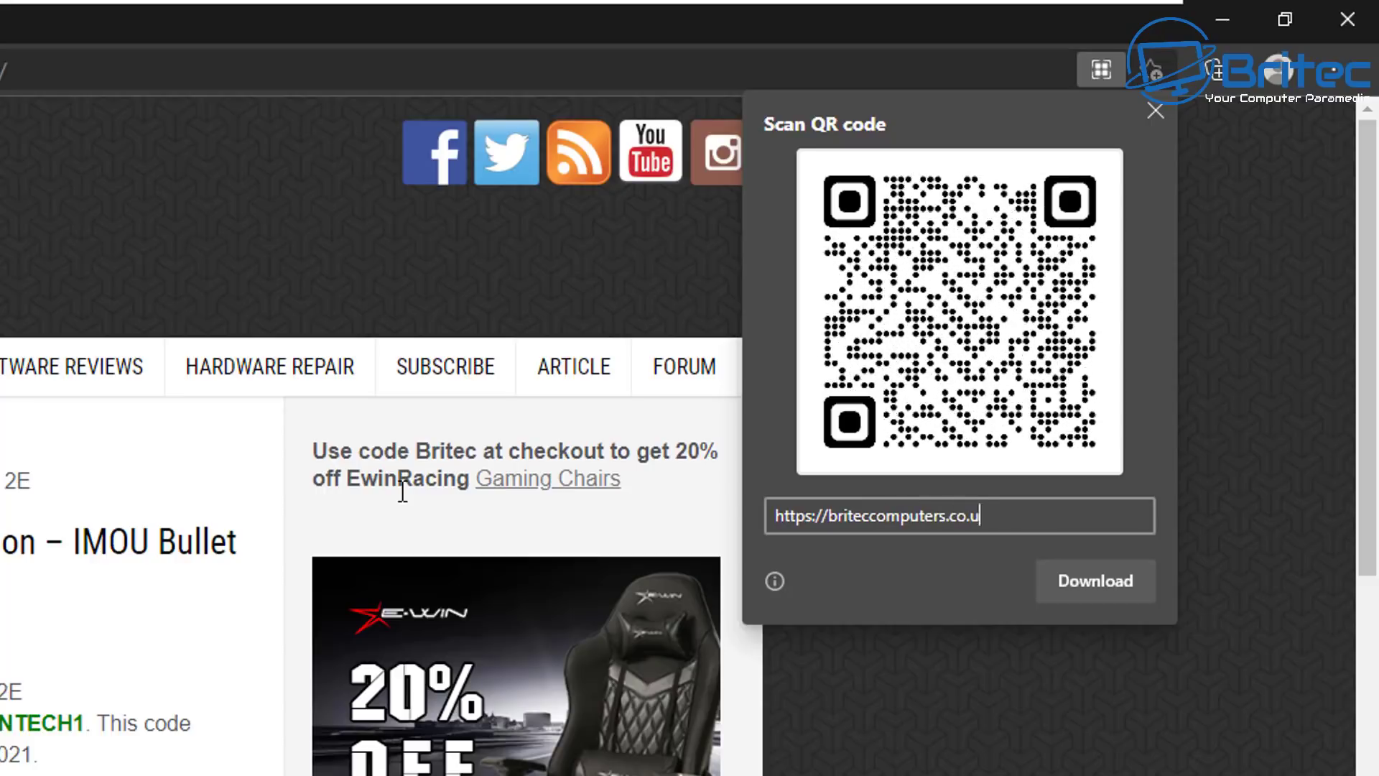
text(k)
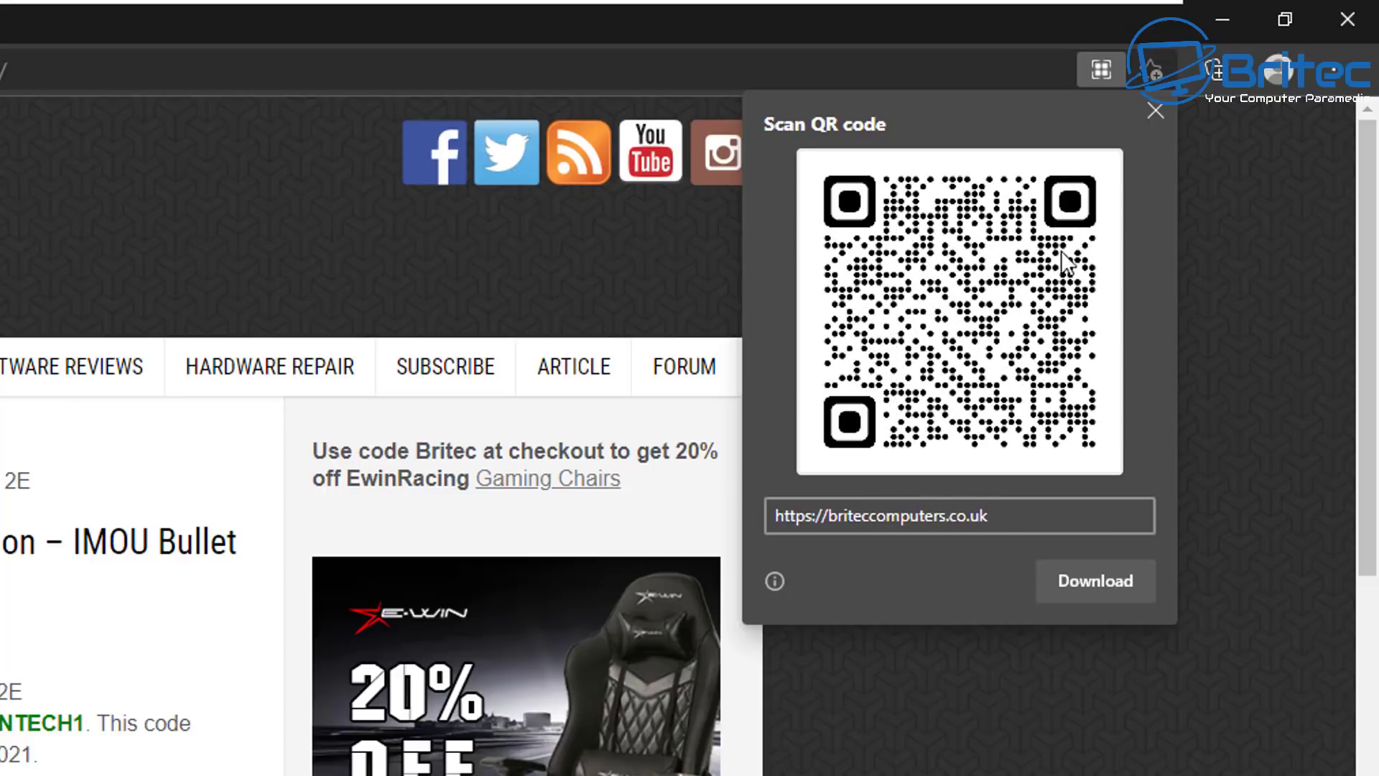